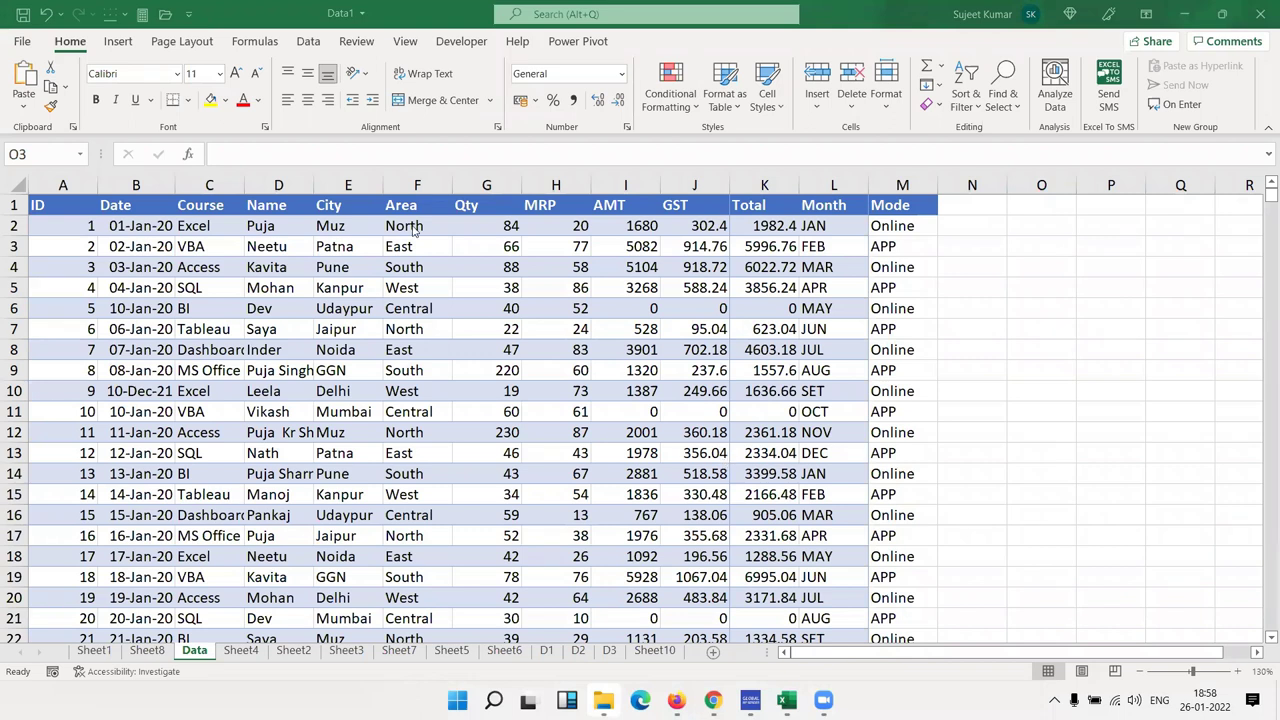
Select the whole data table from A2 and check fill colours without applying one
click(91, 229)
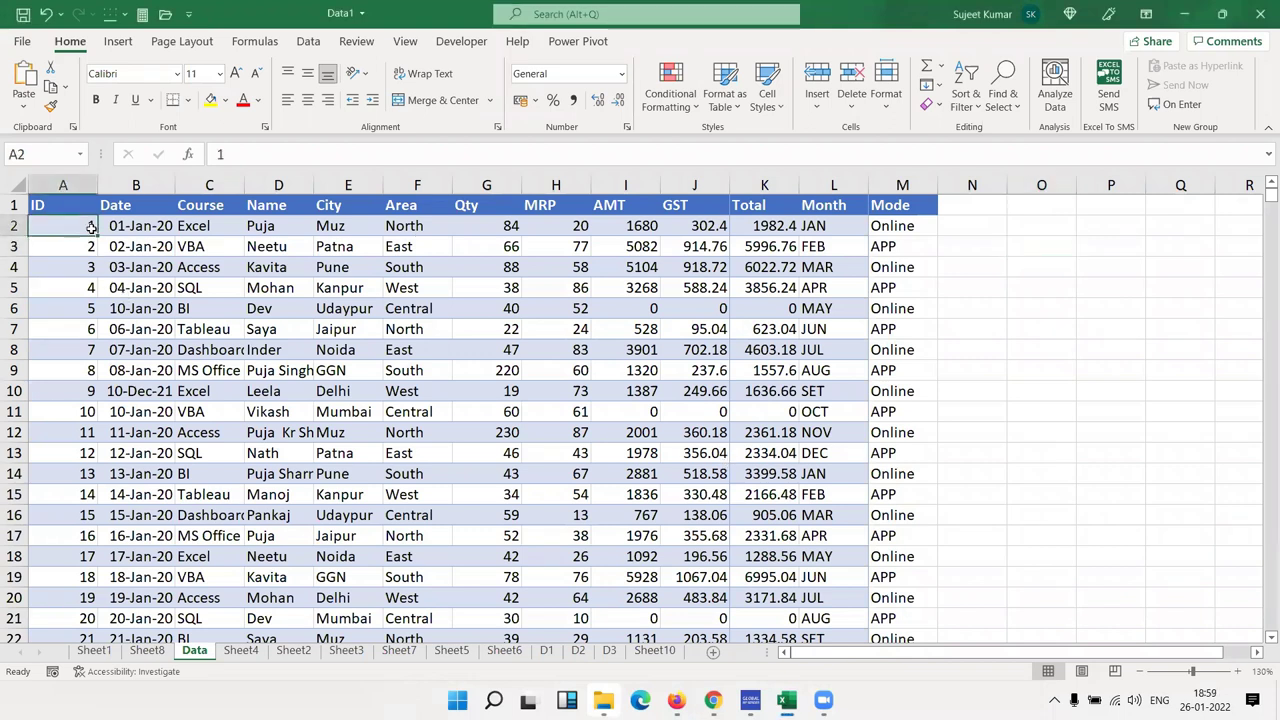
key(ctrl+shift+Right)
key(ctrl+shift+Down)
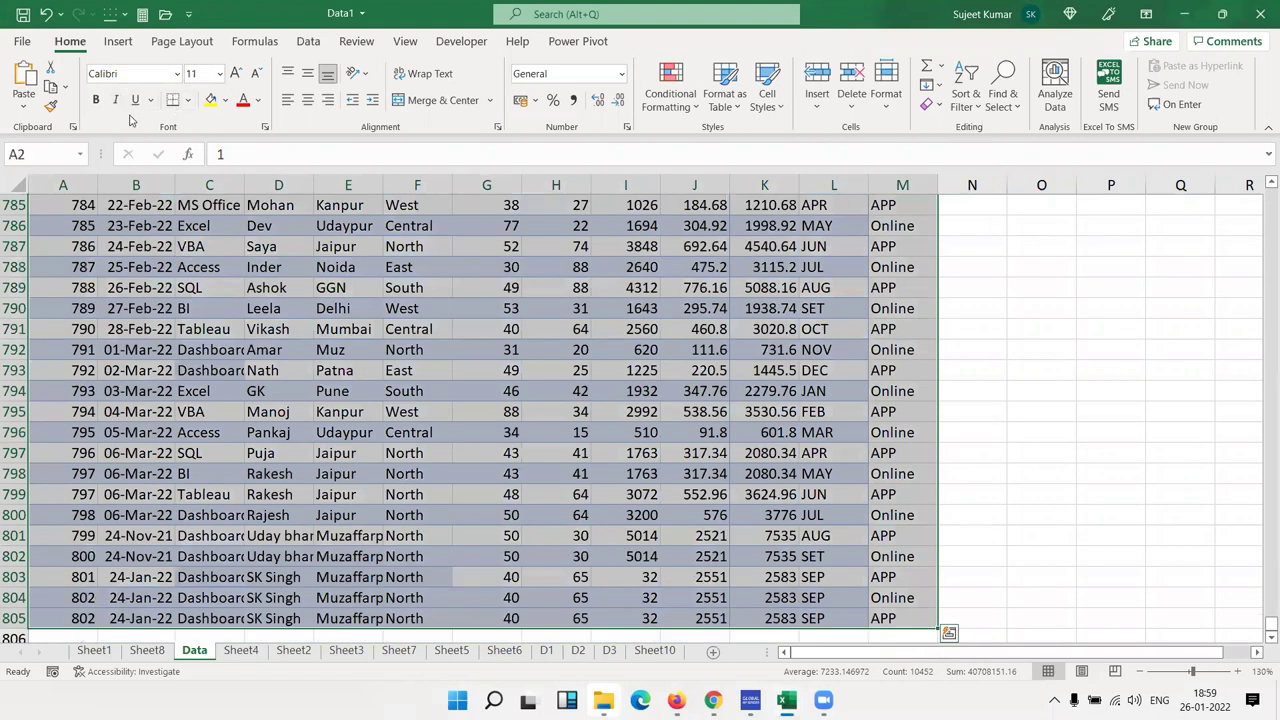
click(226, 101)
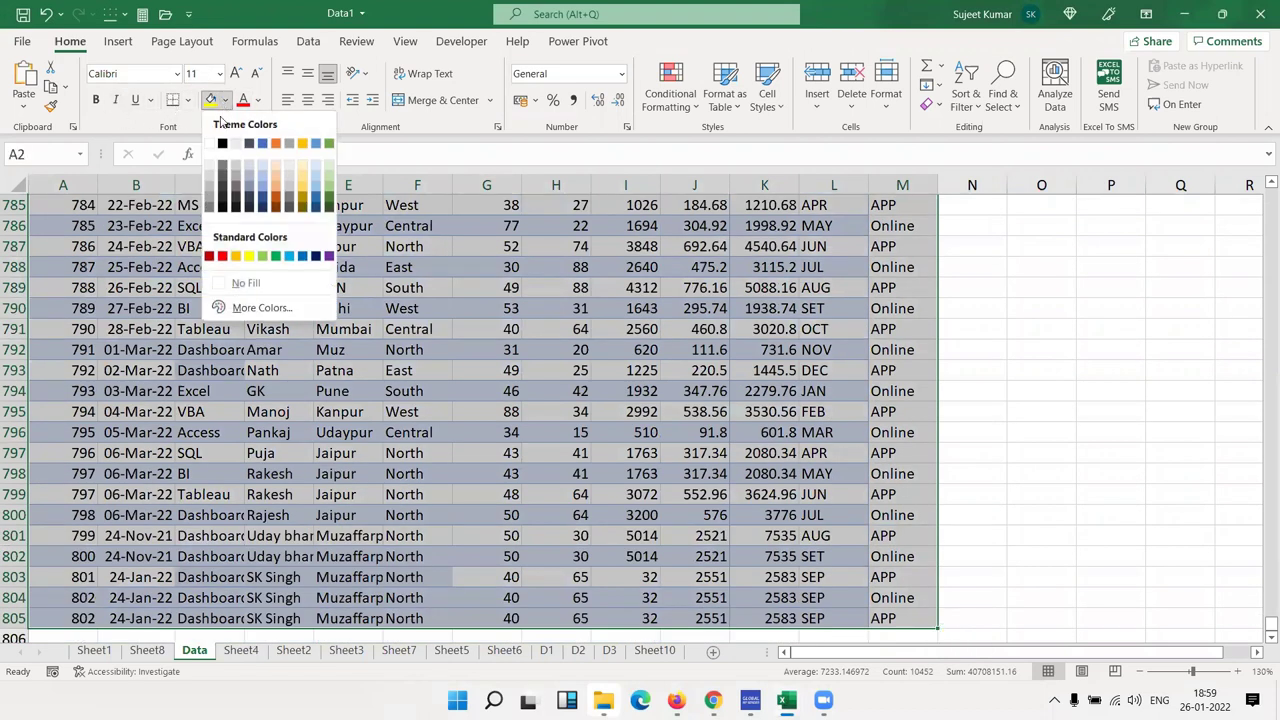
click(246, 283)
key(ctrl+BackSpace)
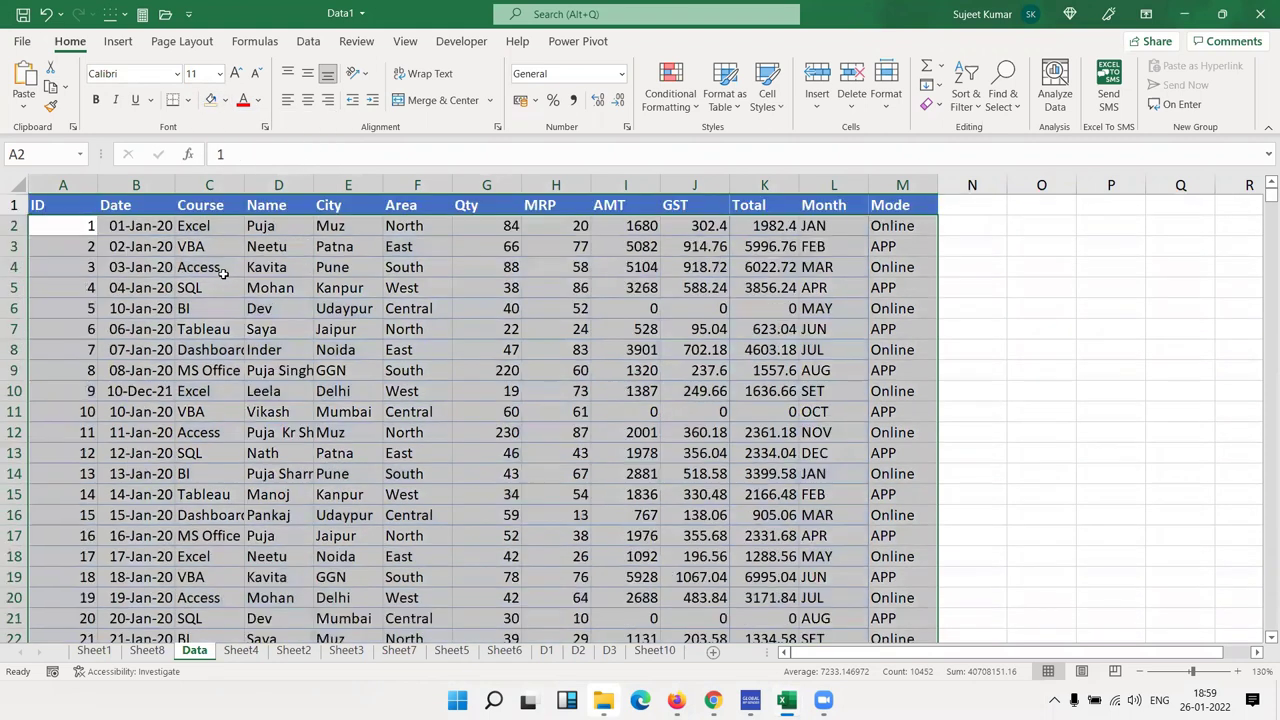
Change the Qty value in cell G12 to 52
click(516, 390)
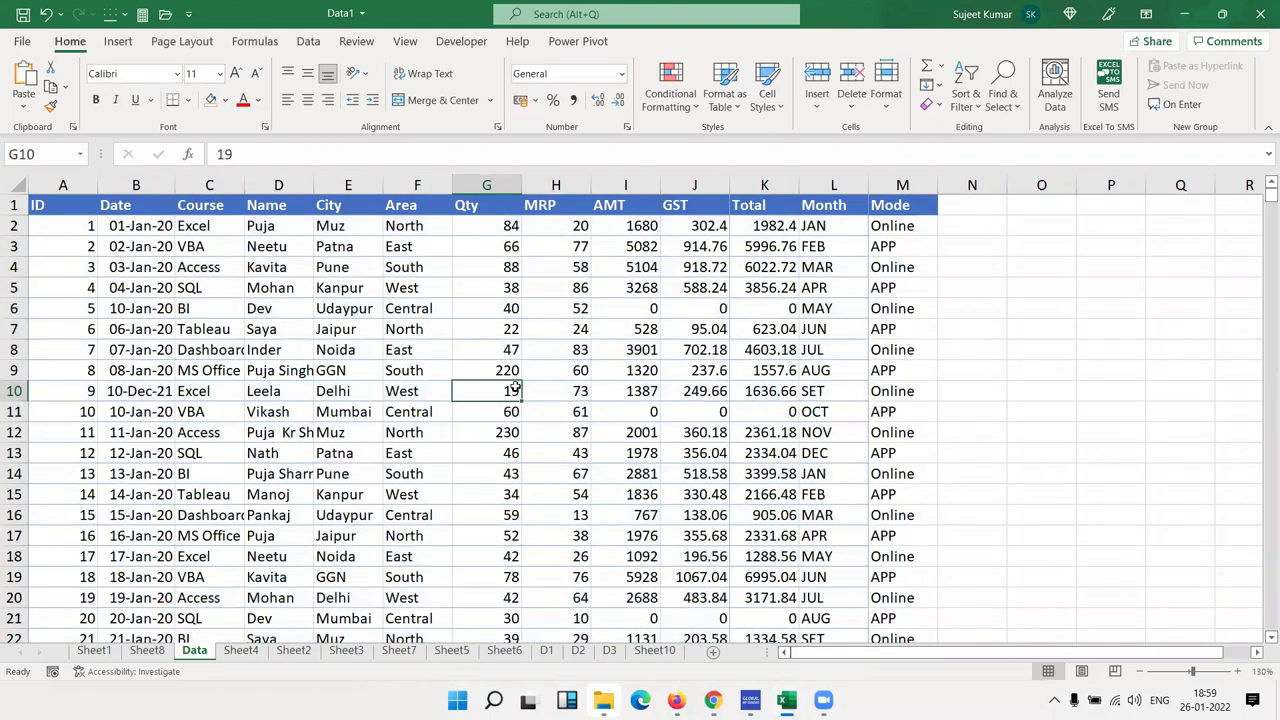
click(458, 314)
click(474, 352)
text(52)
key(Return)
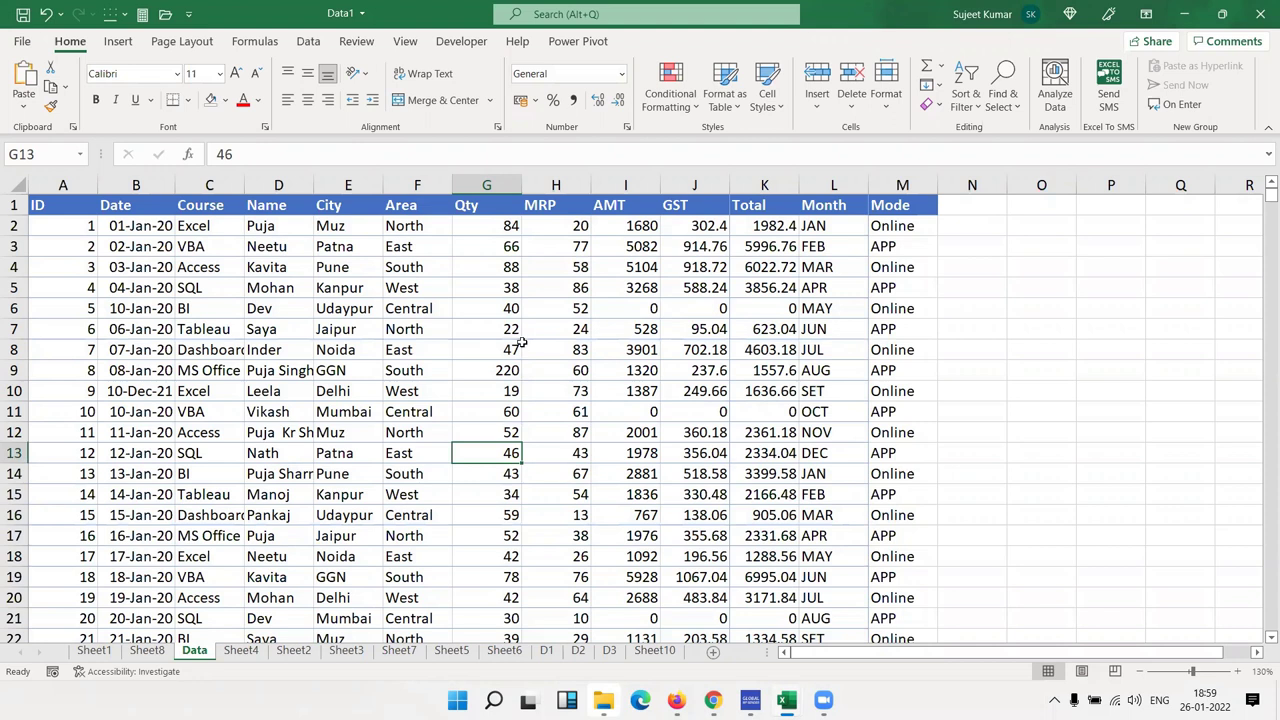
Fill Qty cell G6 (holding 40) red, then undo the fill
click(501, 312)
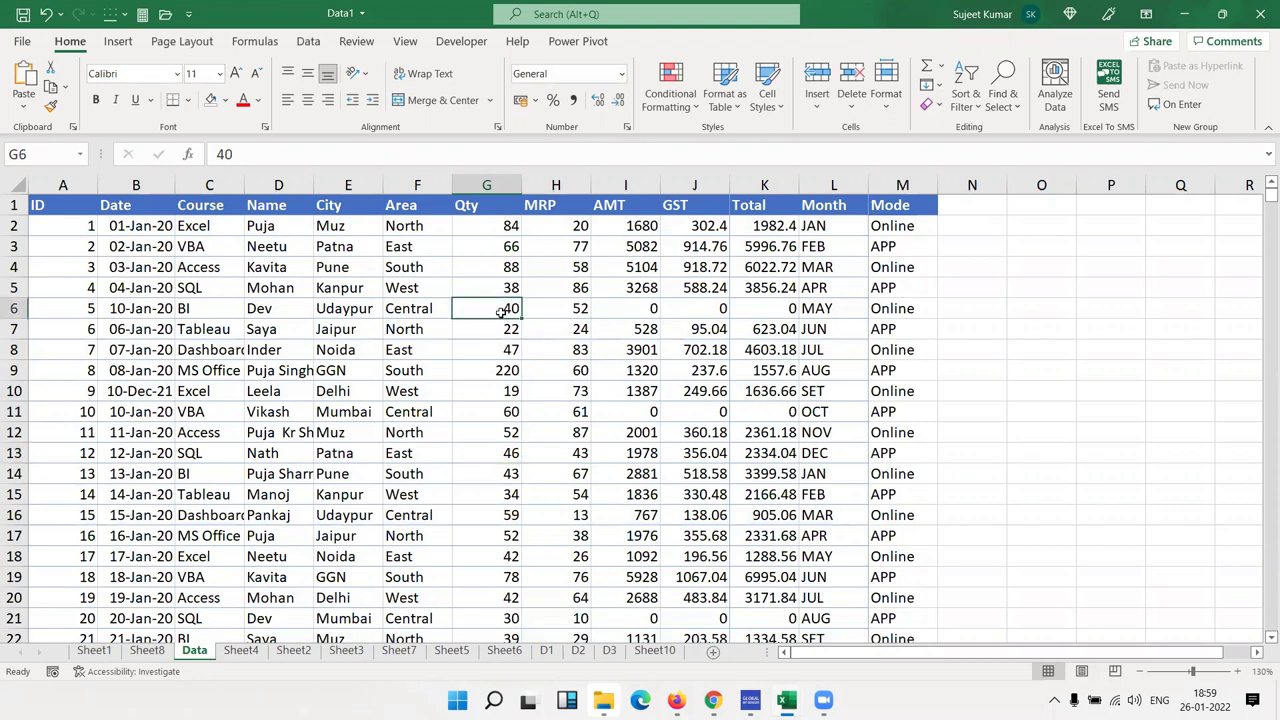
click(226, 100)
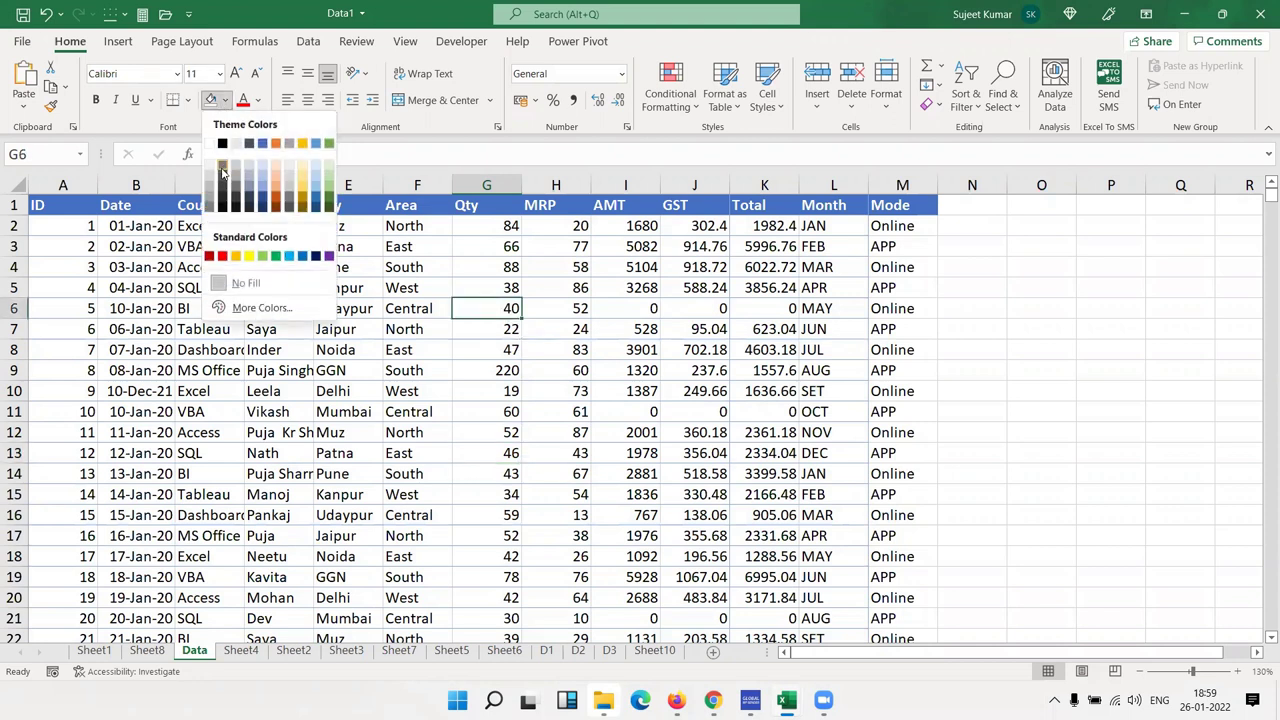
click(222, 256)
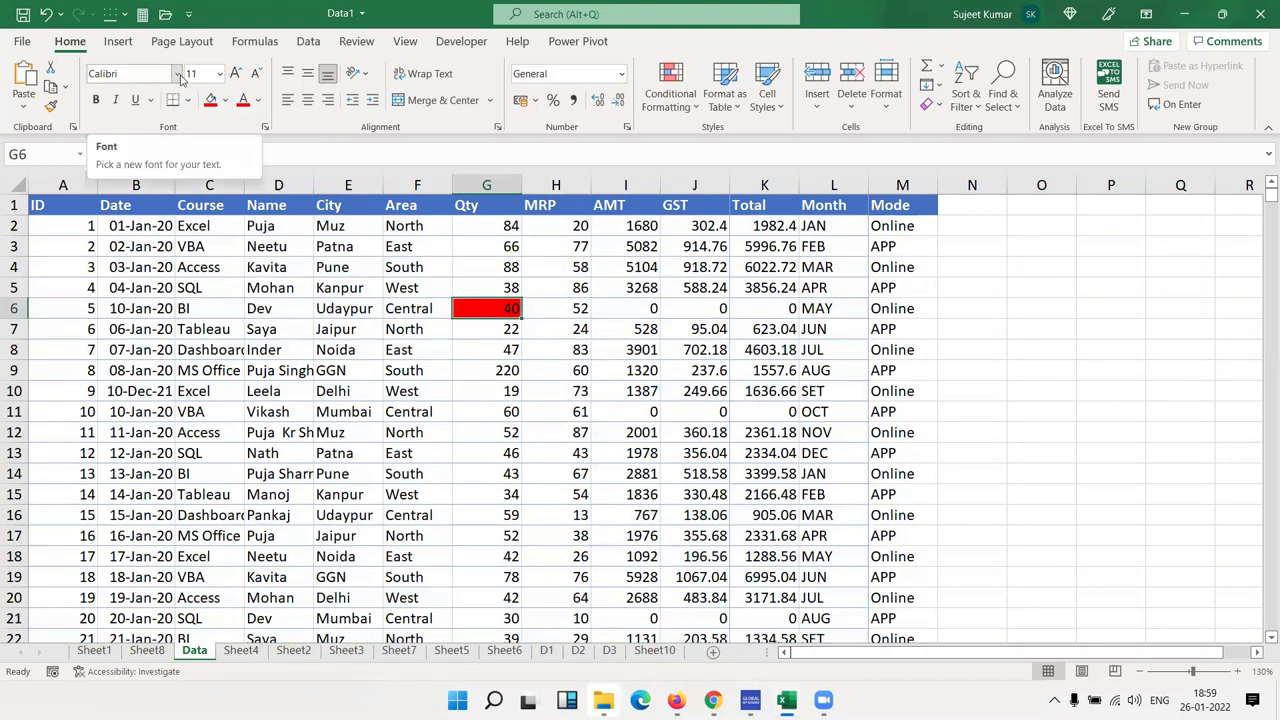
click(501, 356)
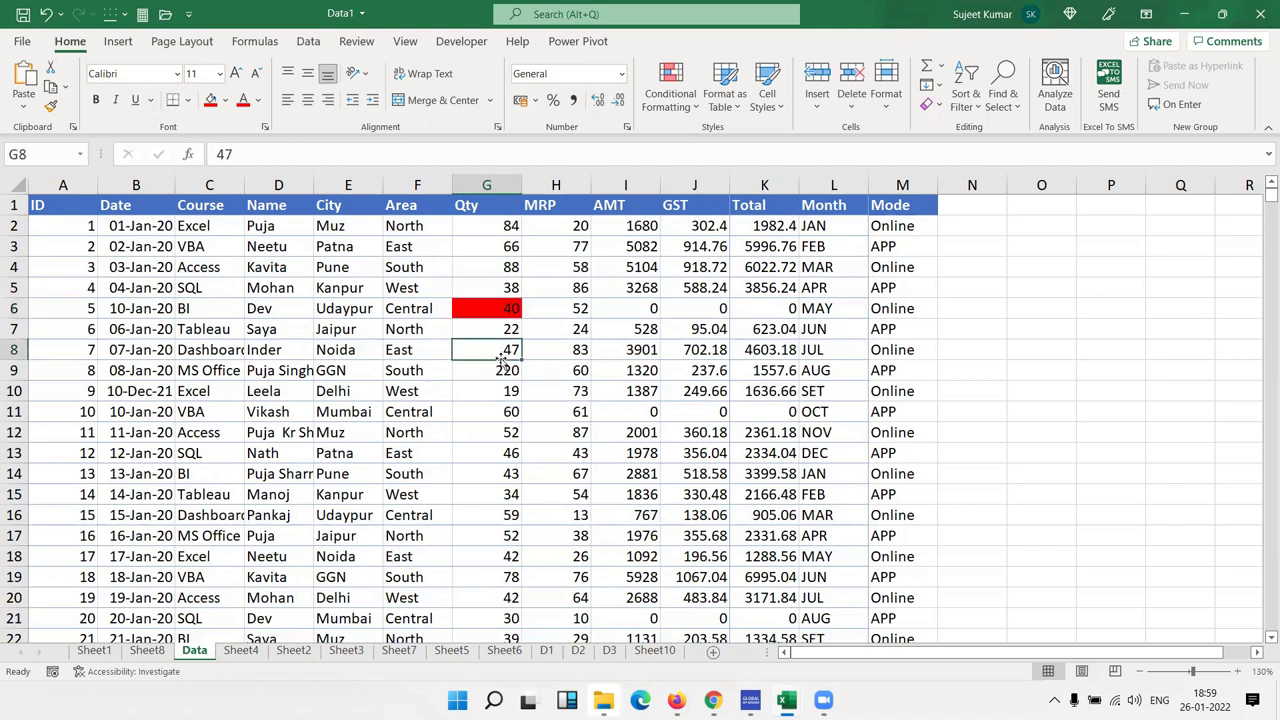
click(502, 328)
click(498, 308)
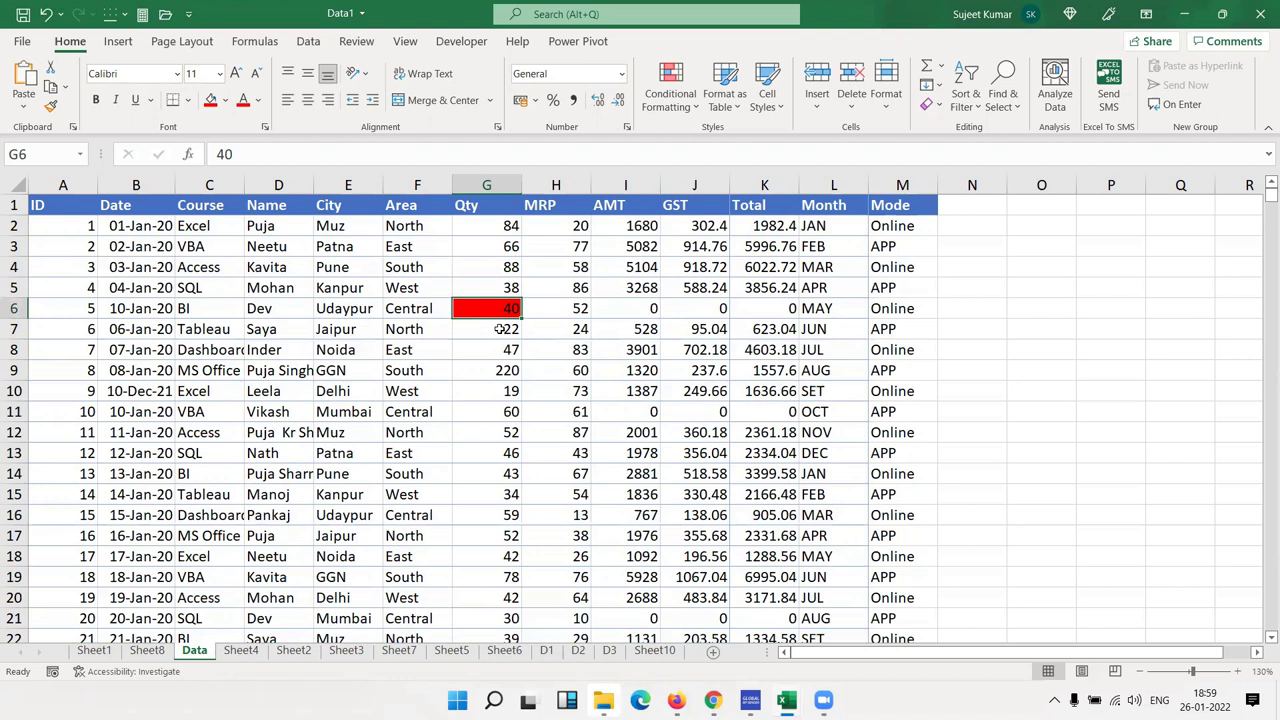
key(ctrl+z)
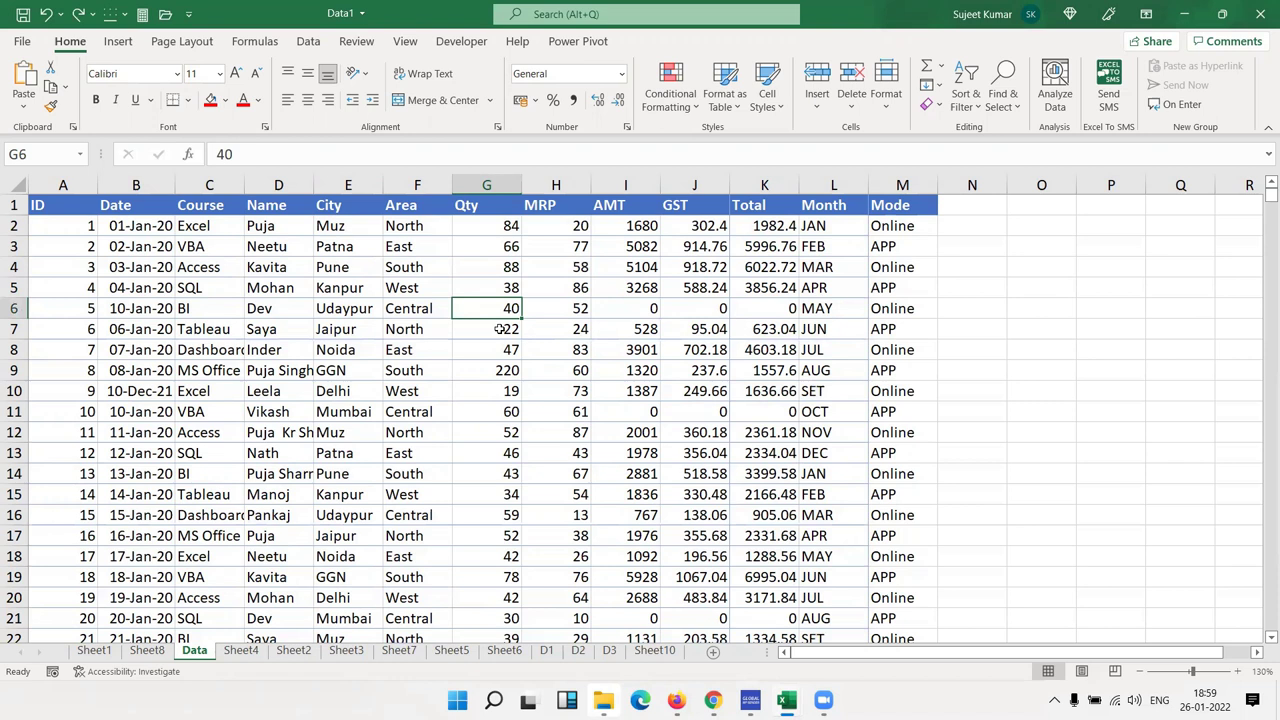
click(499, 372)
click(487, 185)
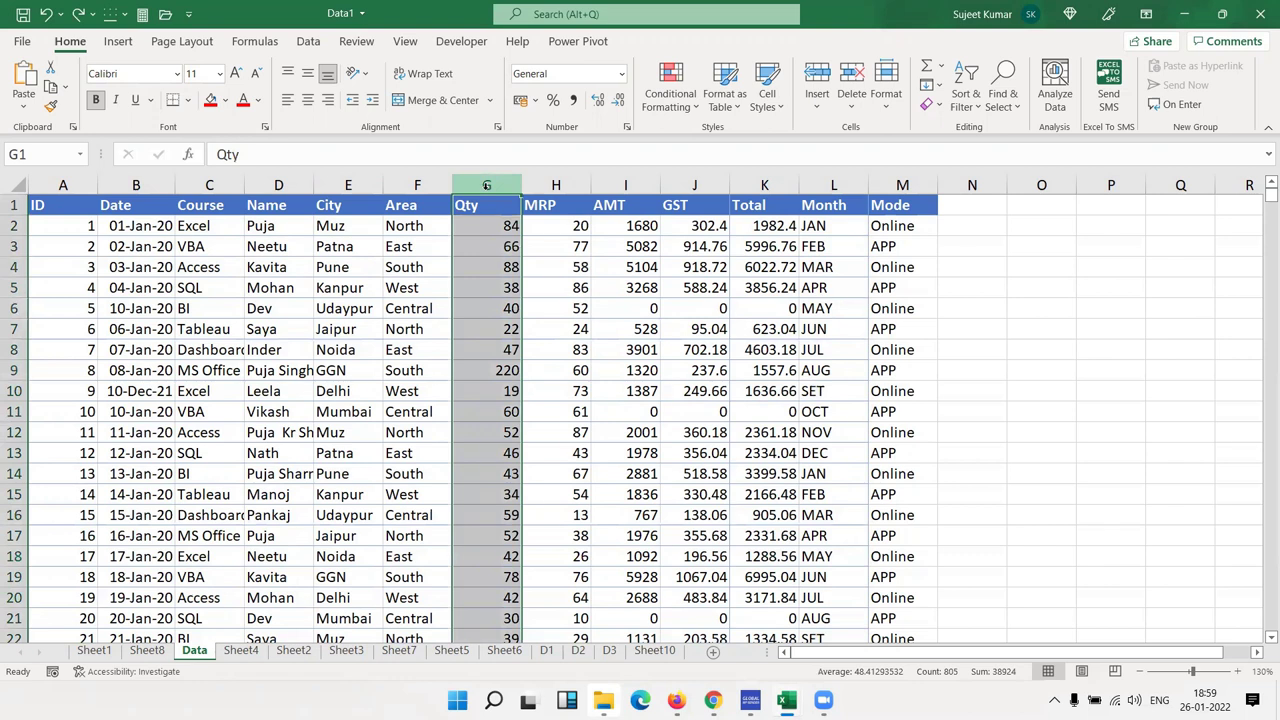
click(578, 320)
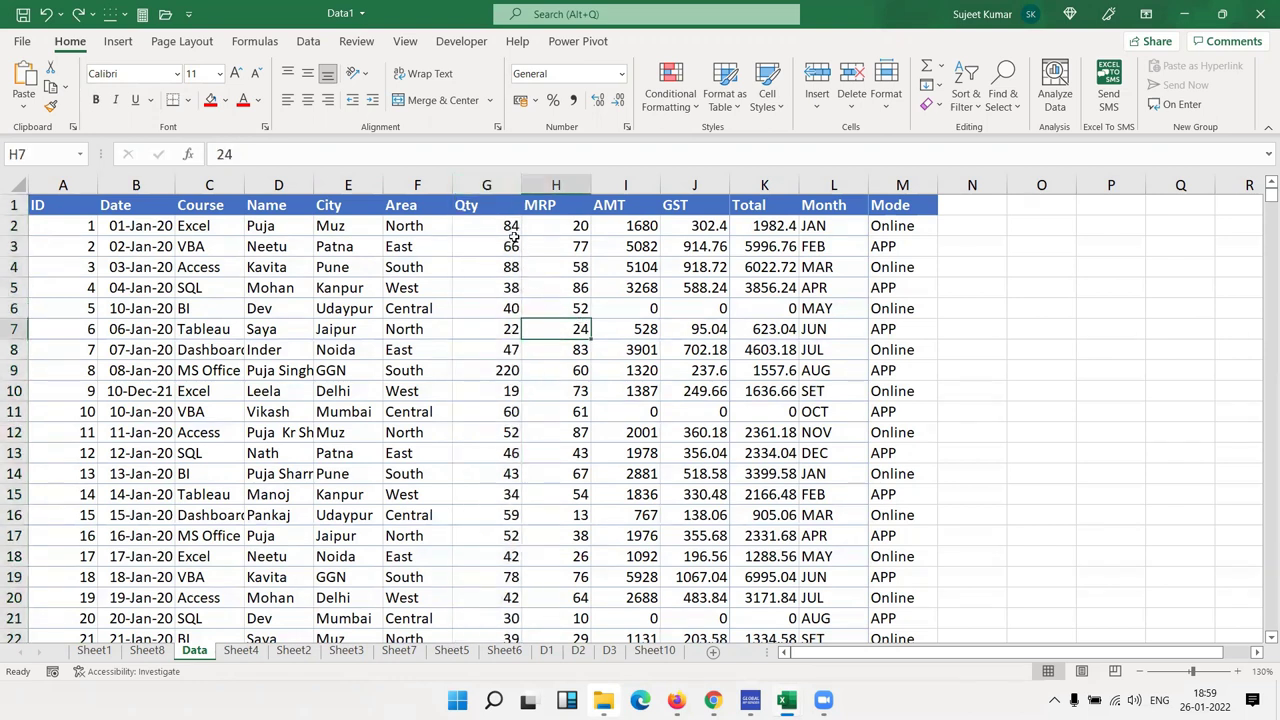
click(512, 245)
click(505, 308)
click(505, 473)
click(503, 556)
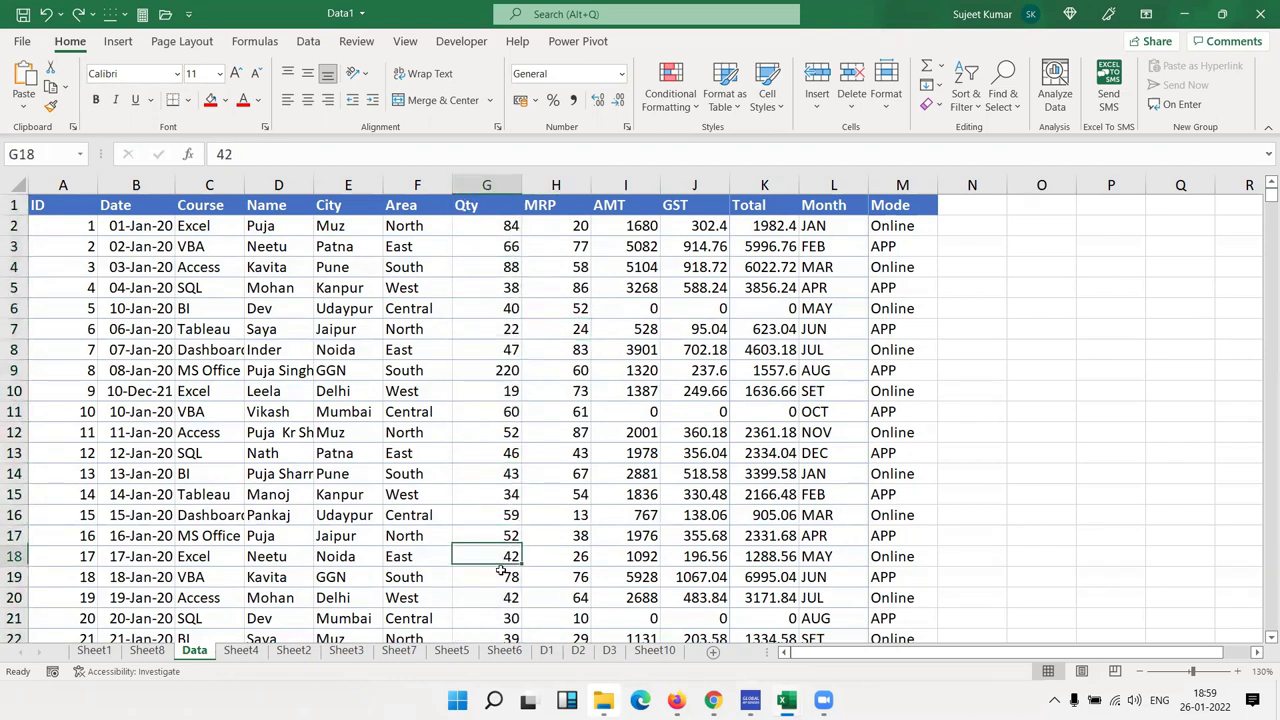
scroll(502, 568, down, 2)
scroll(508, 562, down, 18)
scroll(520, 561, up, 13)
scroll(527, 561, up, 7)
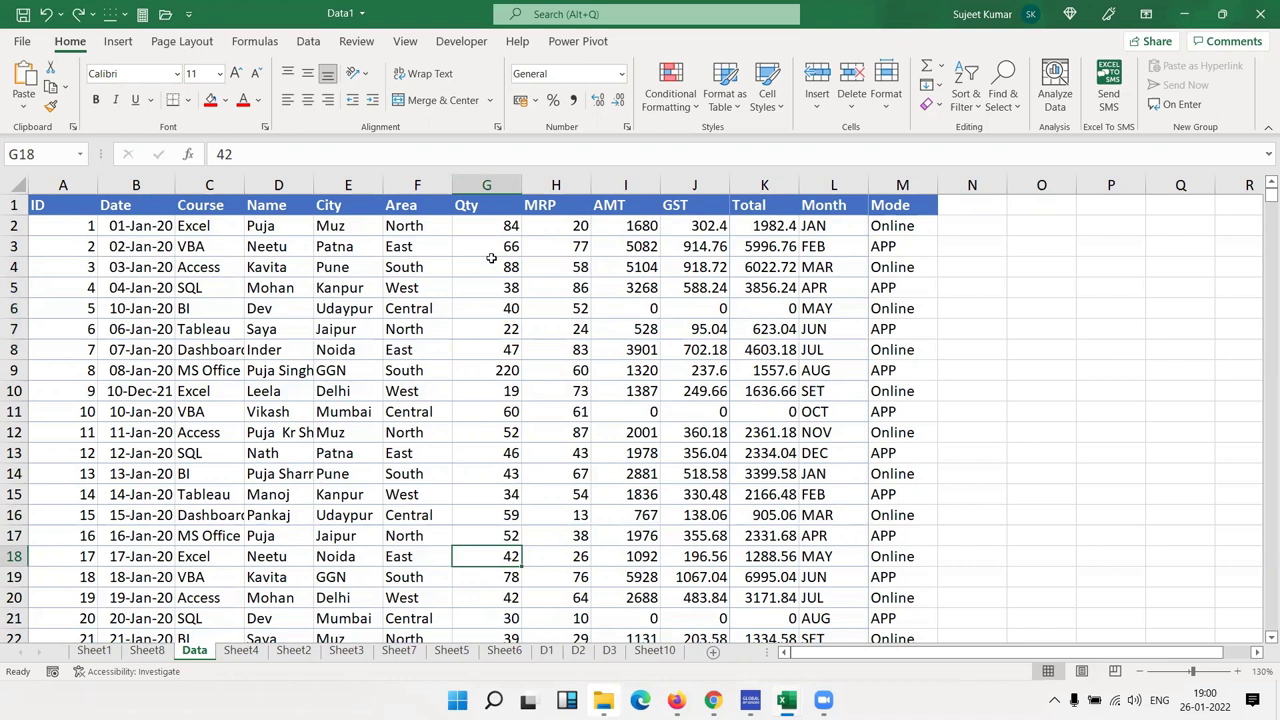
click(495, 266)
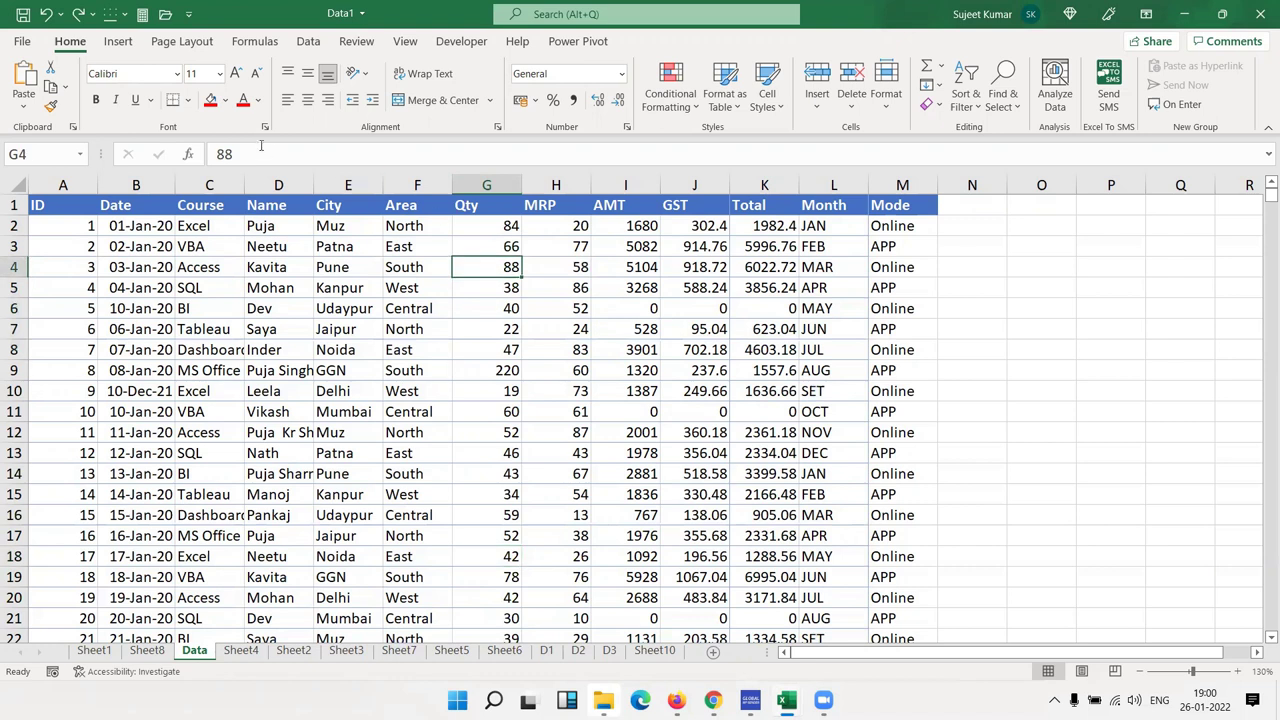
click(226, 100)
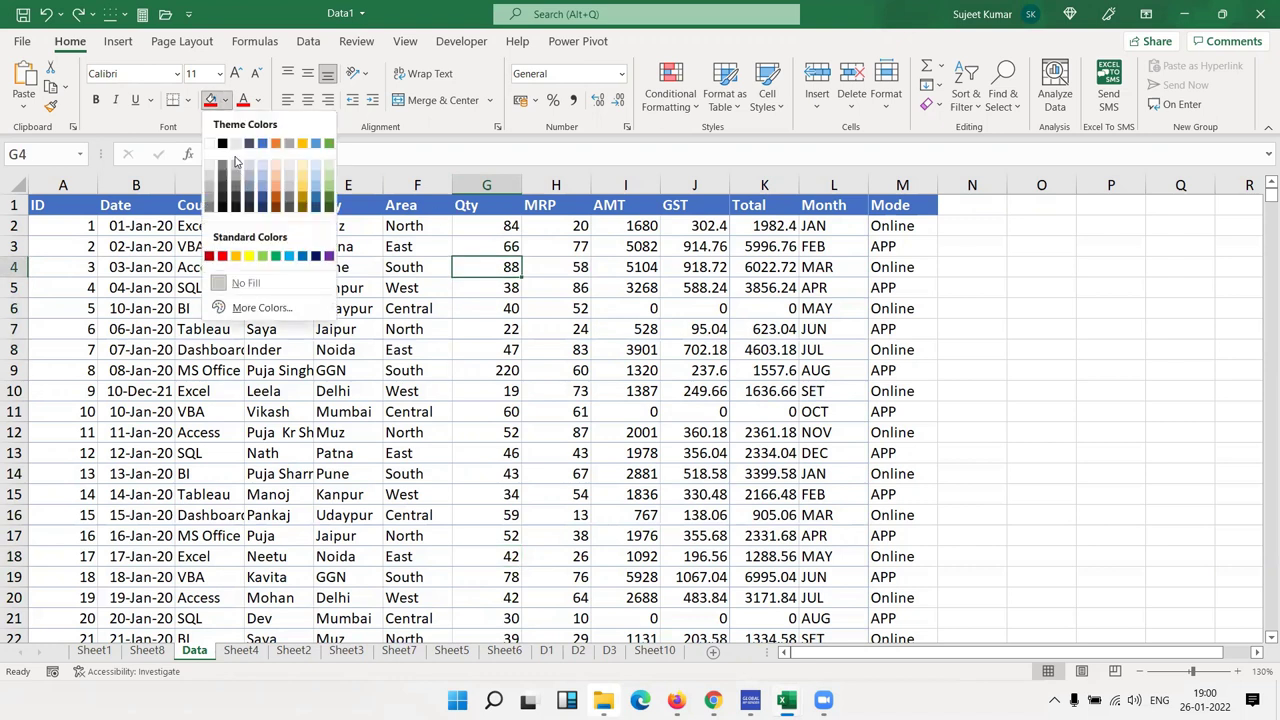
click(249, 257)
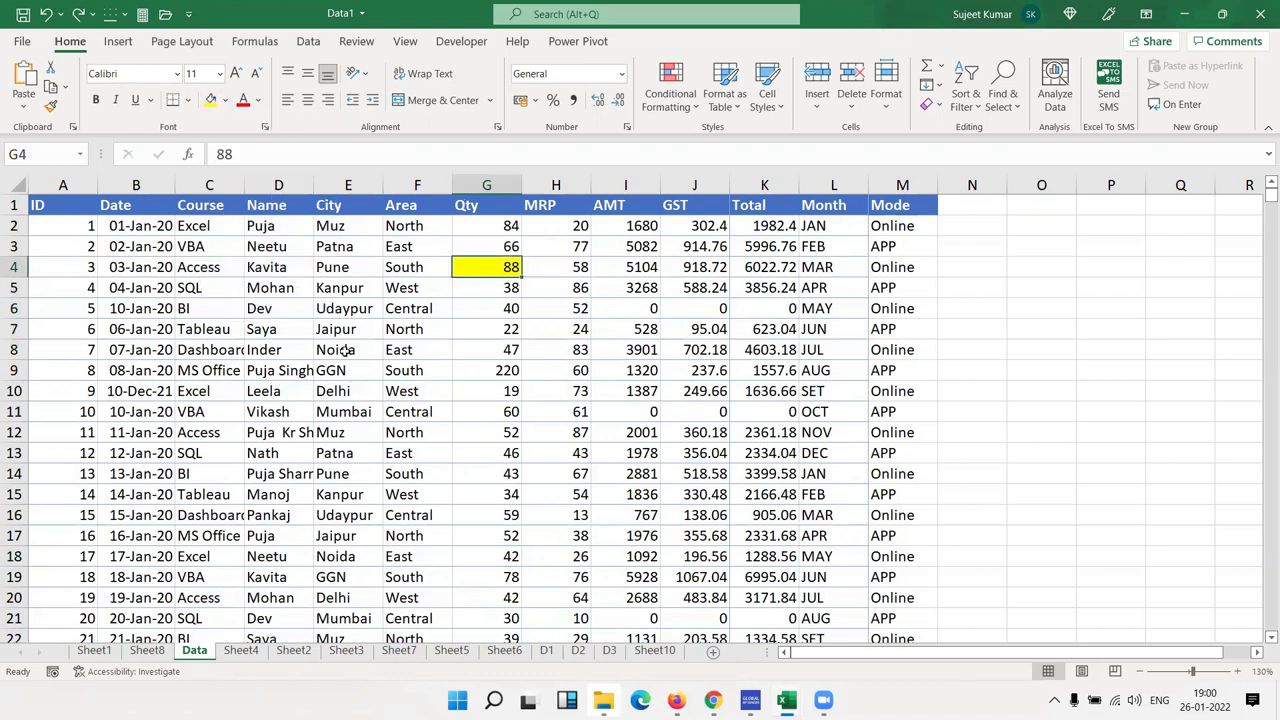
click(503, 516)
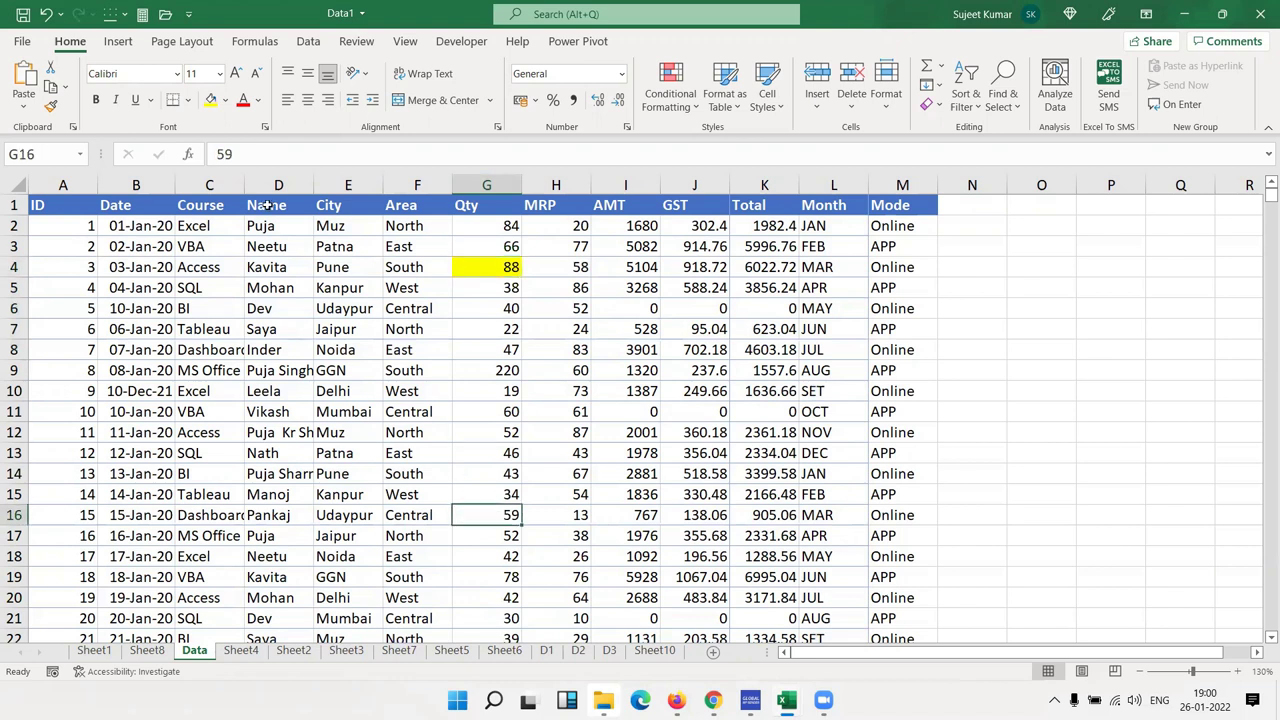
click(210, 100)
click(238, 533)
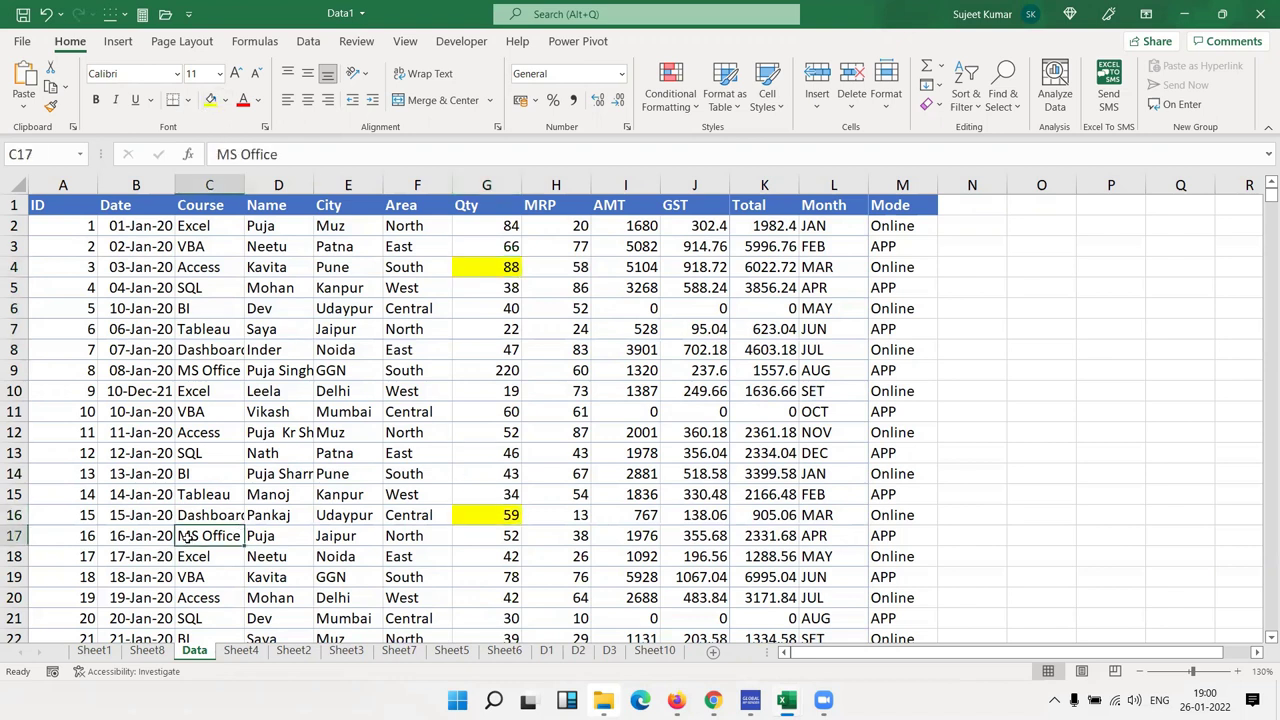
click(476, 263)
click(489, 529)
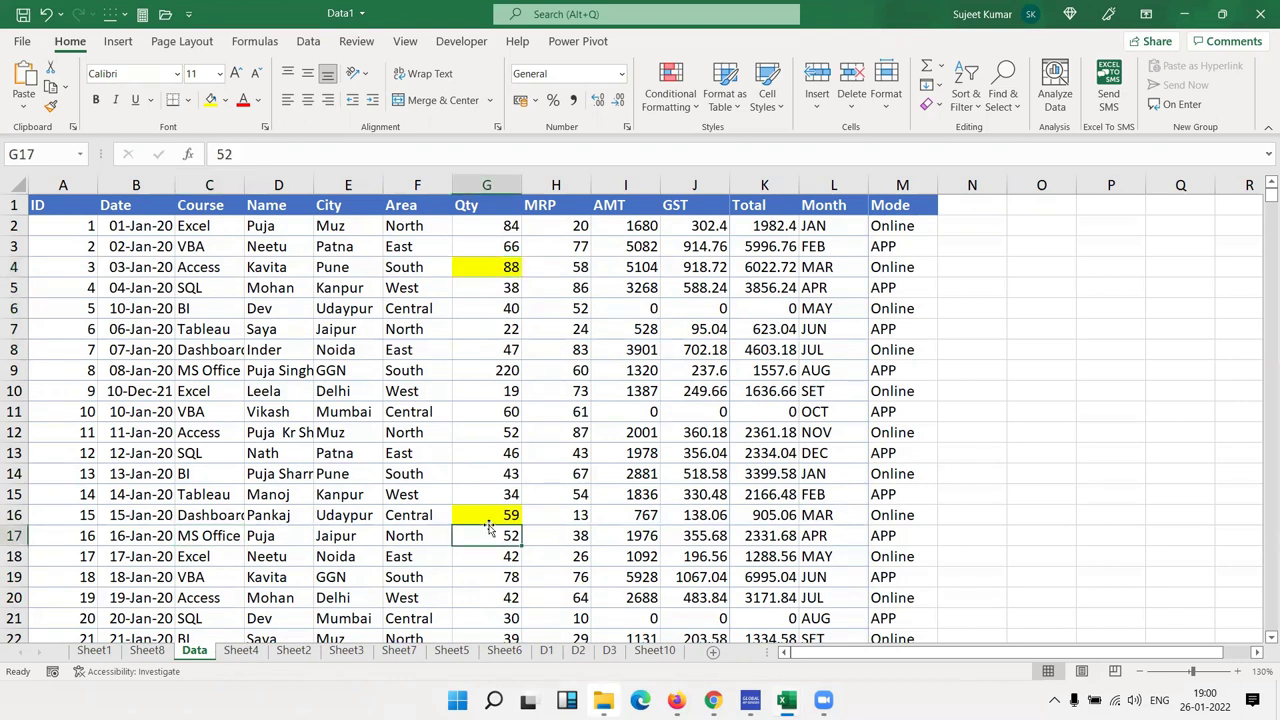
click(490, 517)
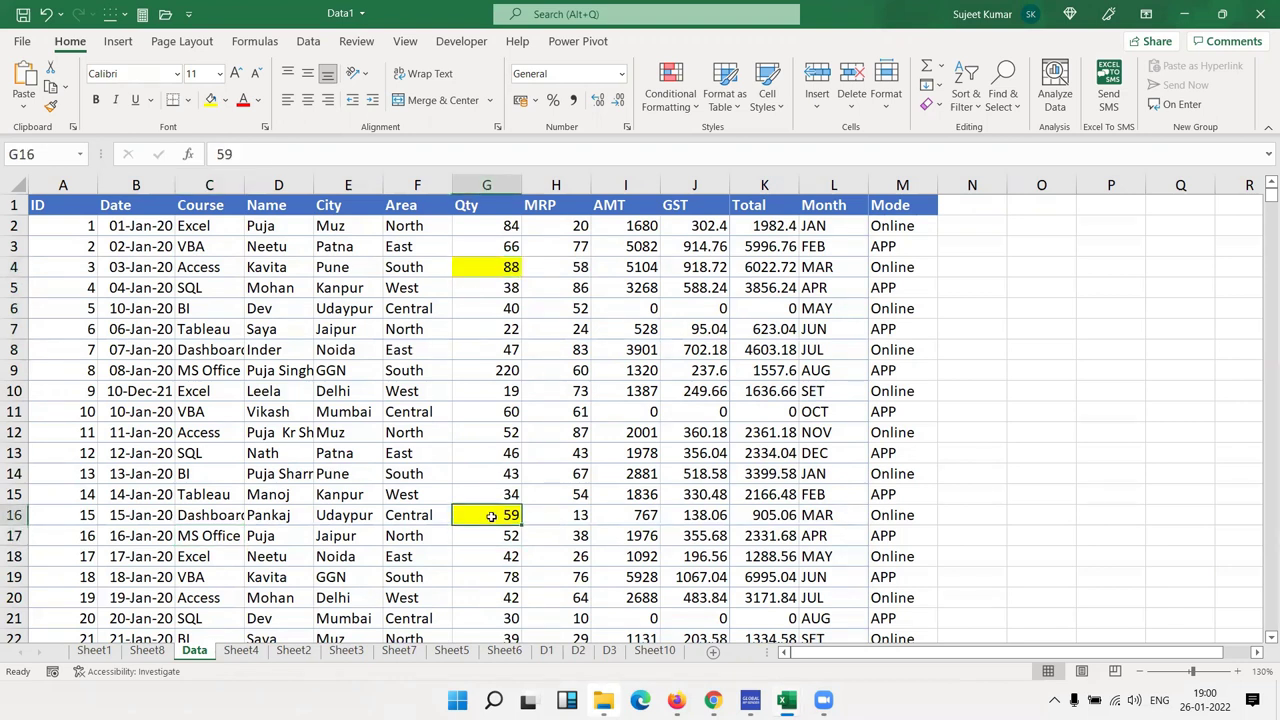
key(ctrl+z)
key(ctrl+z)
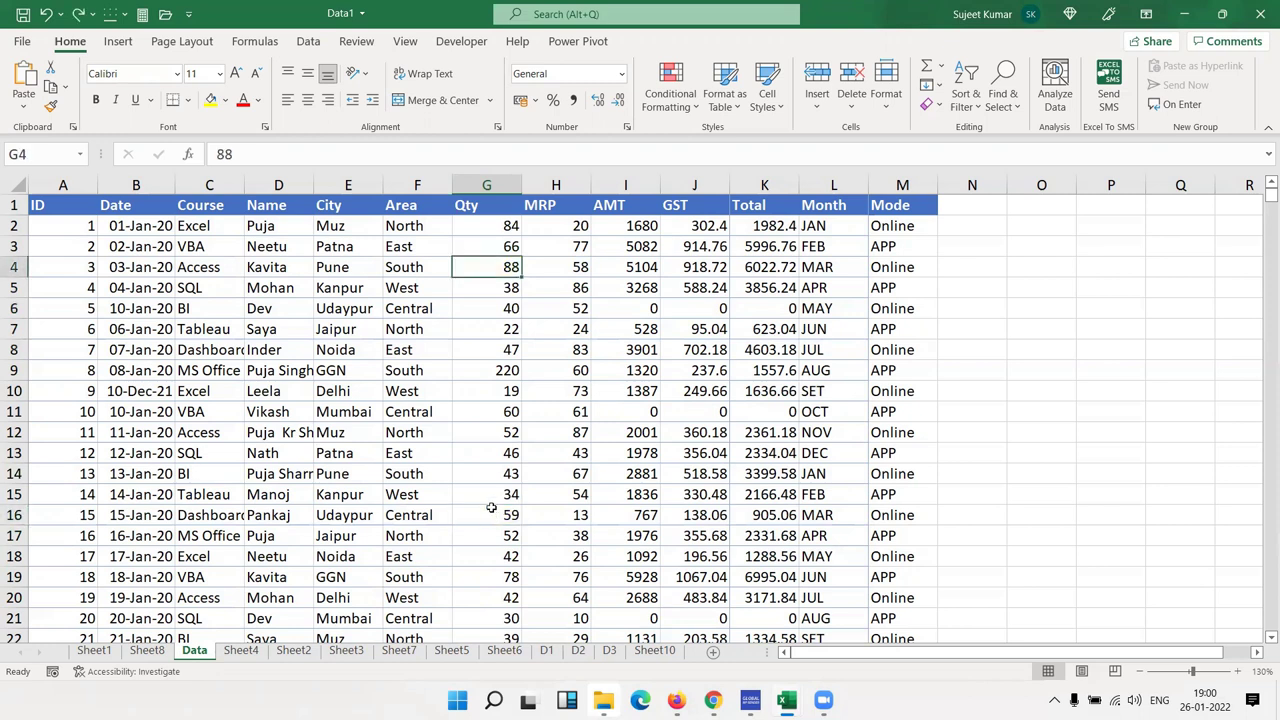
click(580, 329)
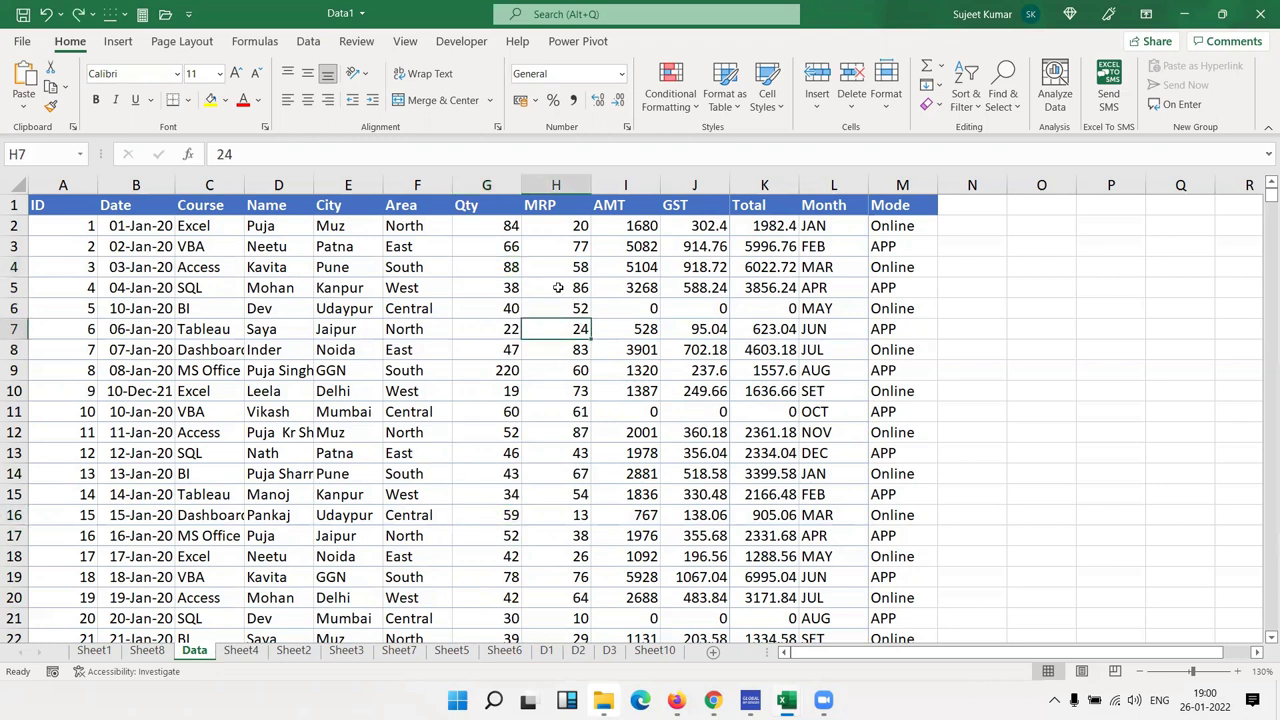
Select the entire Qty column G and bring up the Conditional Formatting options
click(494, 185)
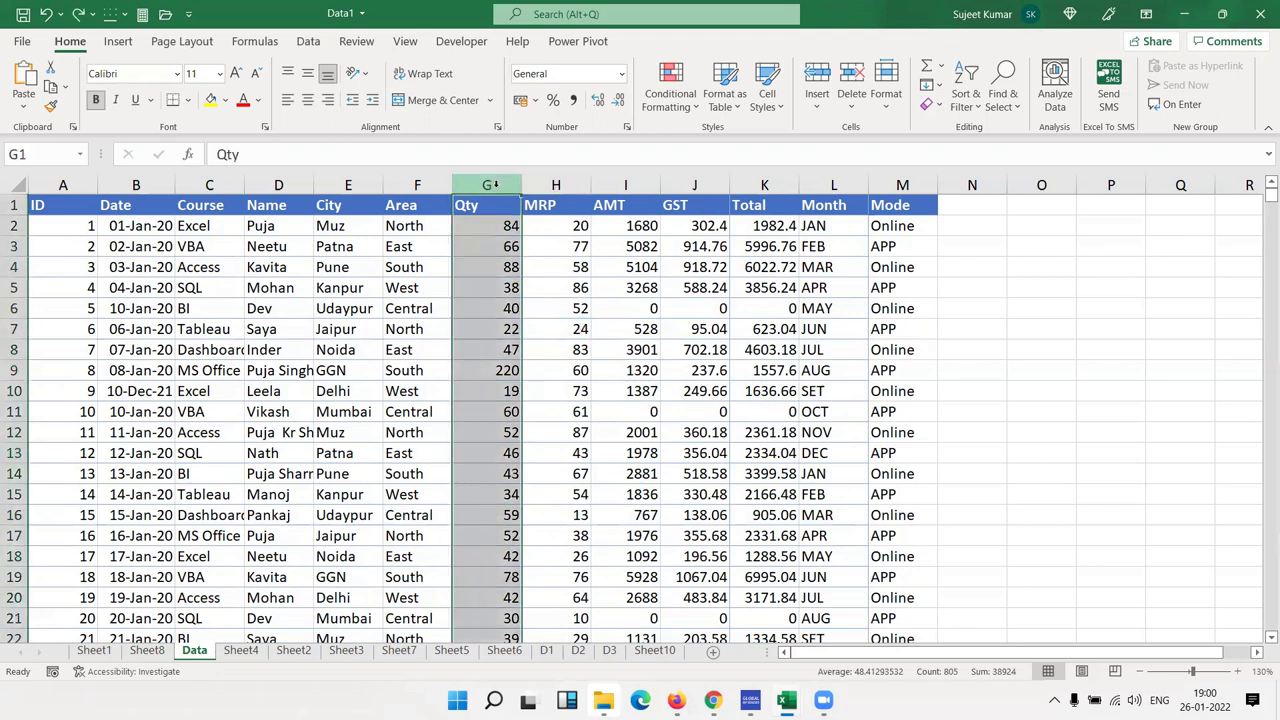
click(507, 245)
click(495, 184)
drag(491, 206, 505, 620)
scroll(407, 410, up, 15)
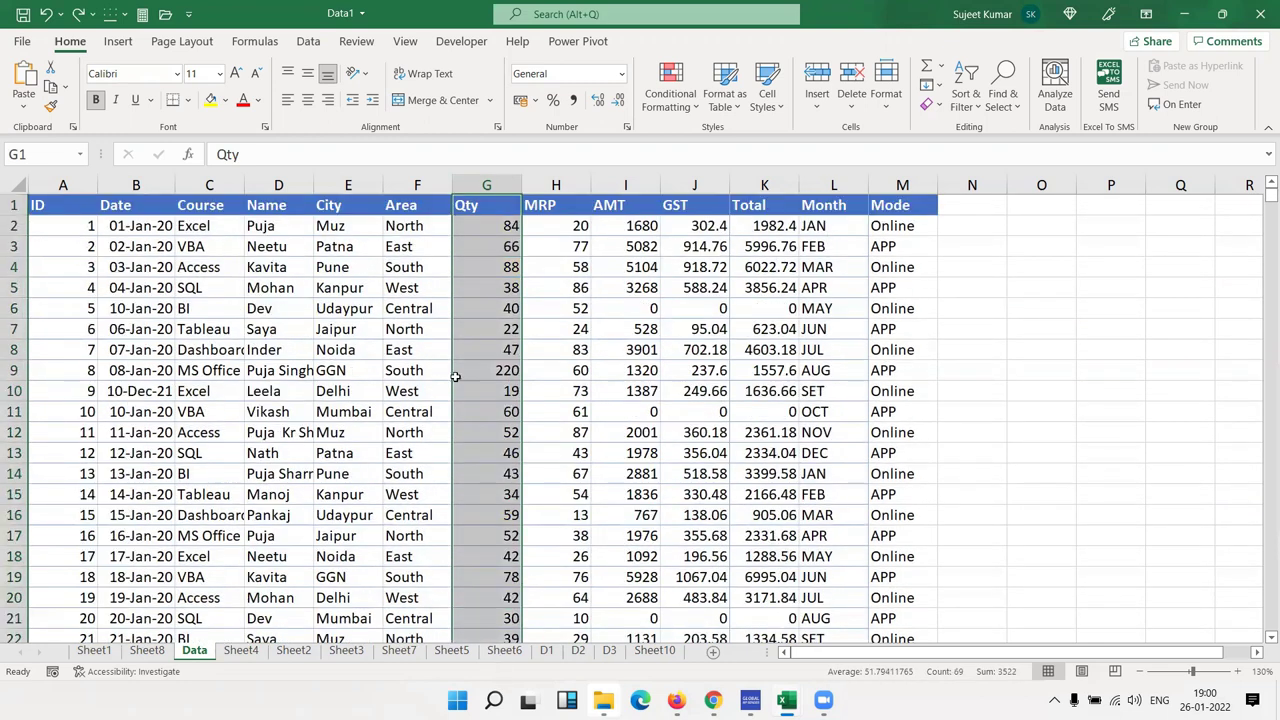
click(480, 304)
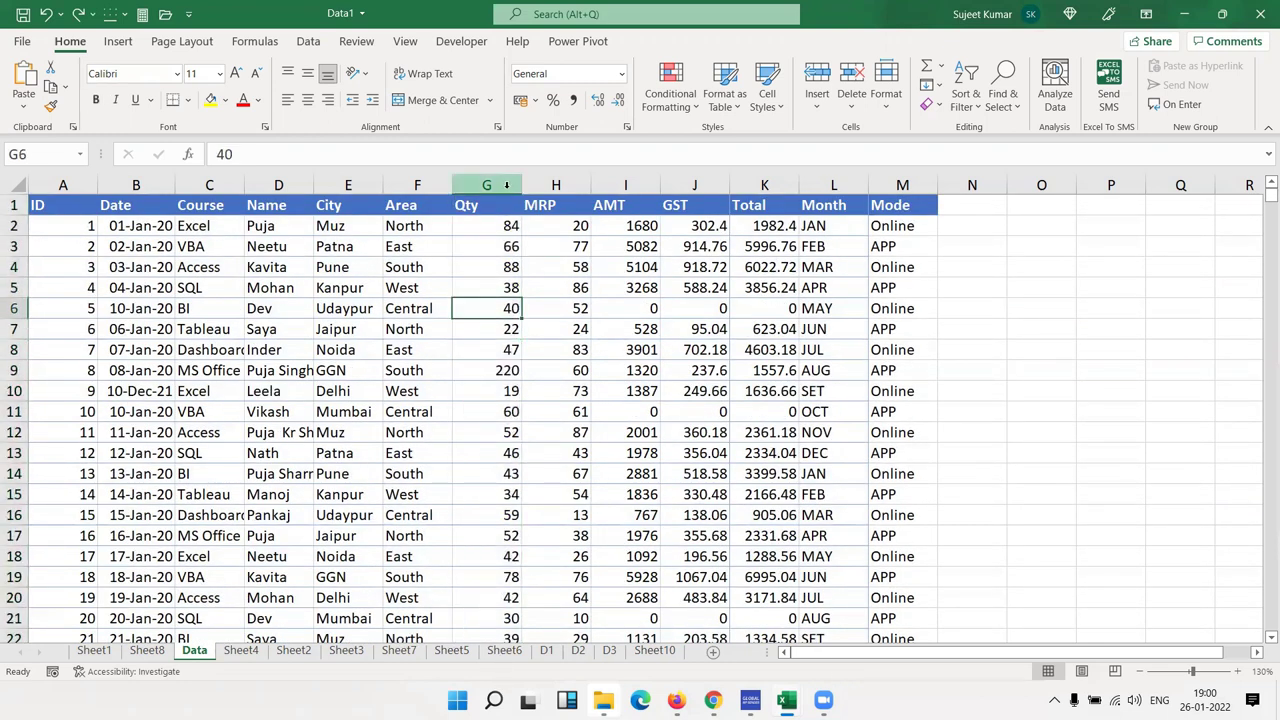
click(506, 186)
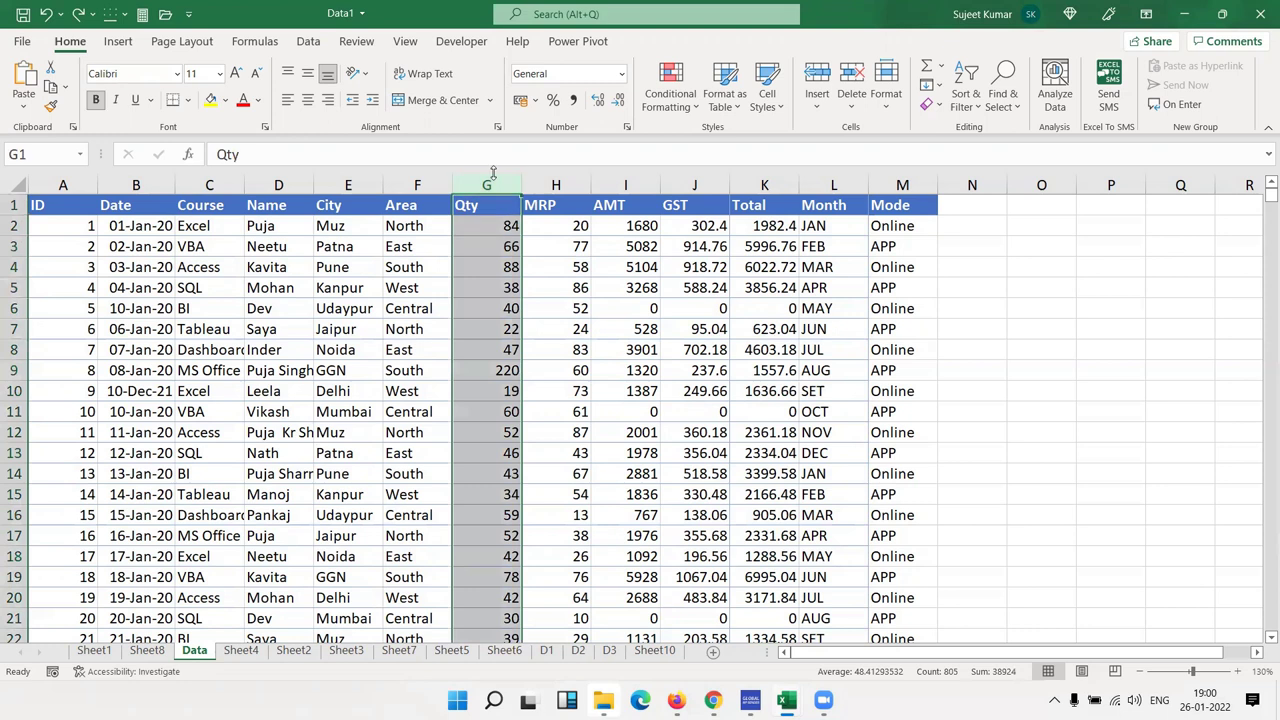
click(661, 100)
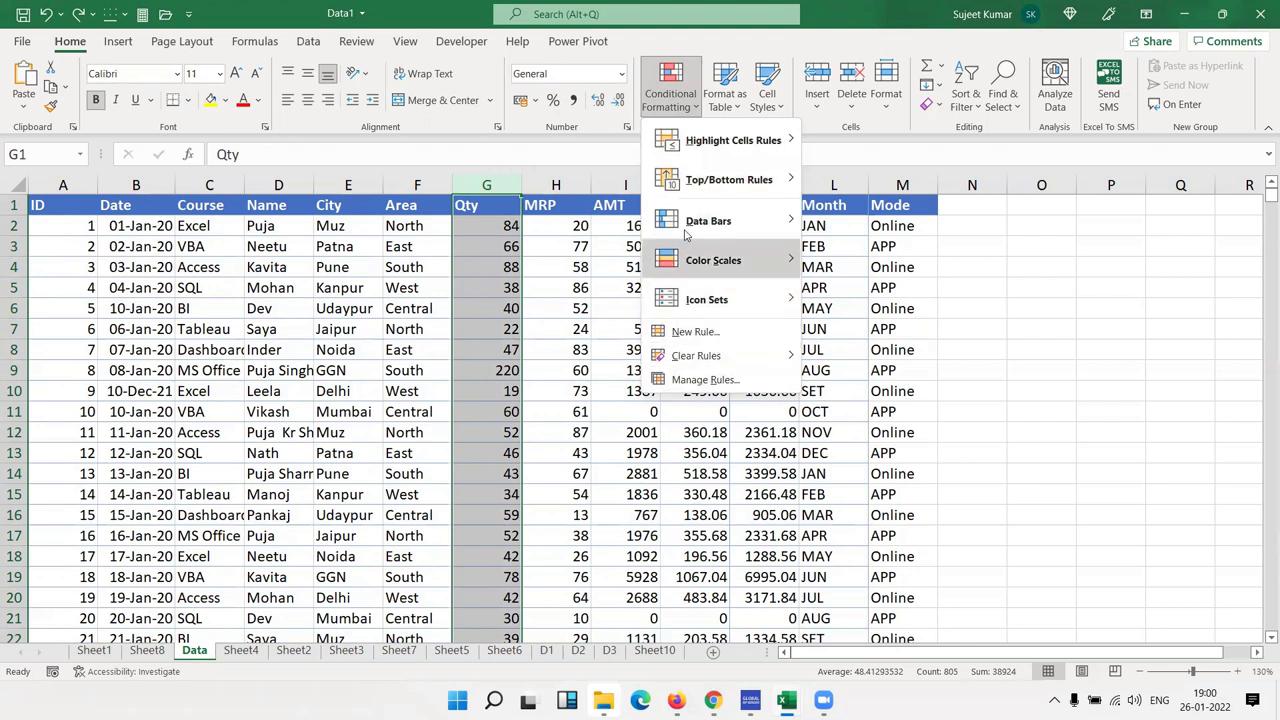
mouse_move(724, 141)
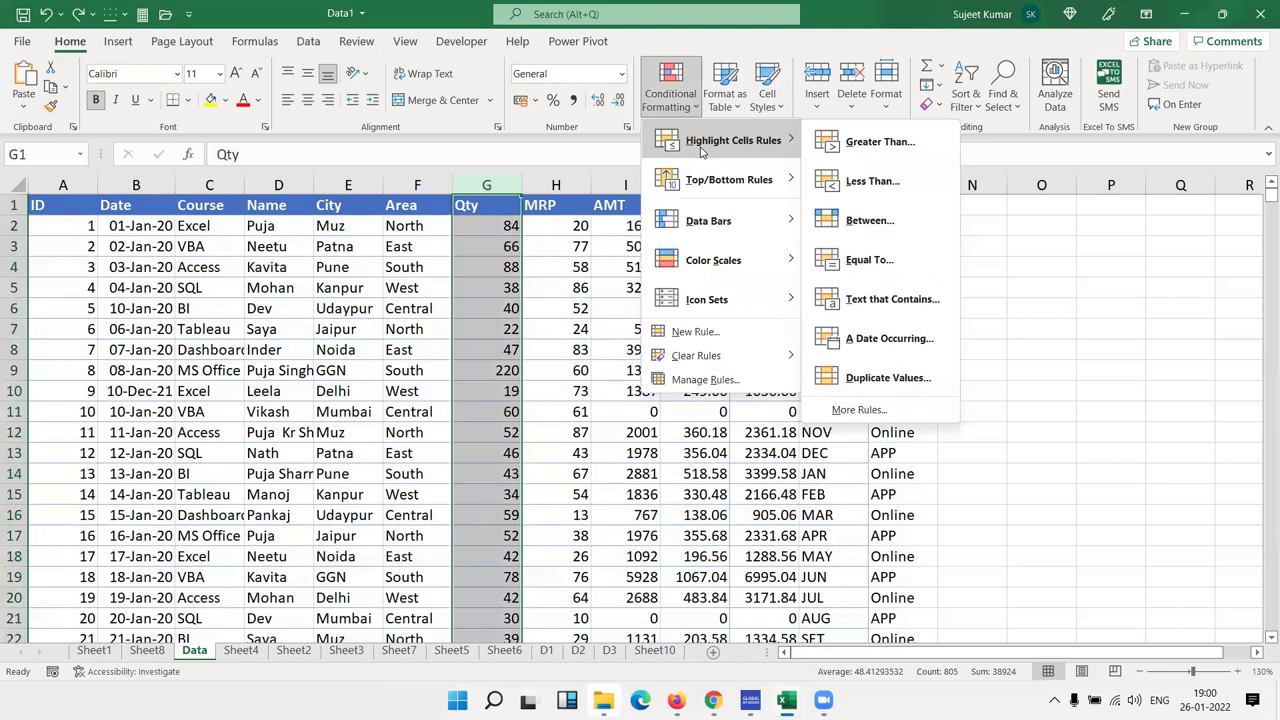
Start a Greater Than highlight rule on the Qty column with threshold 50
click(944, 141)
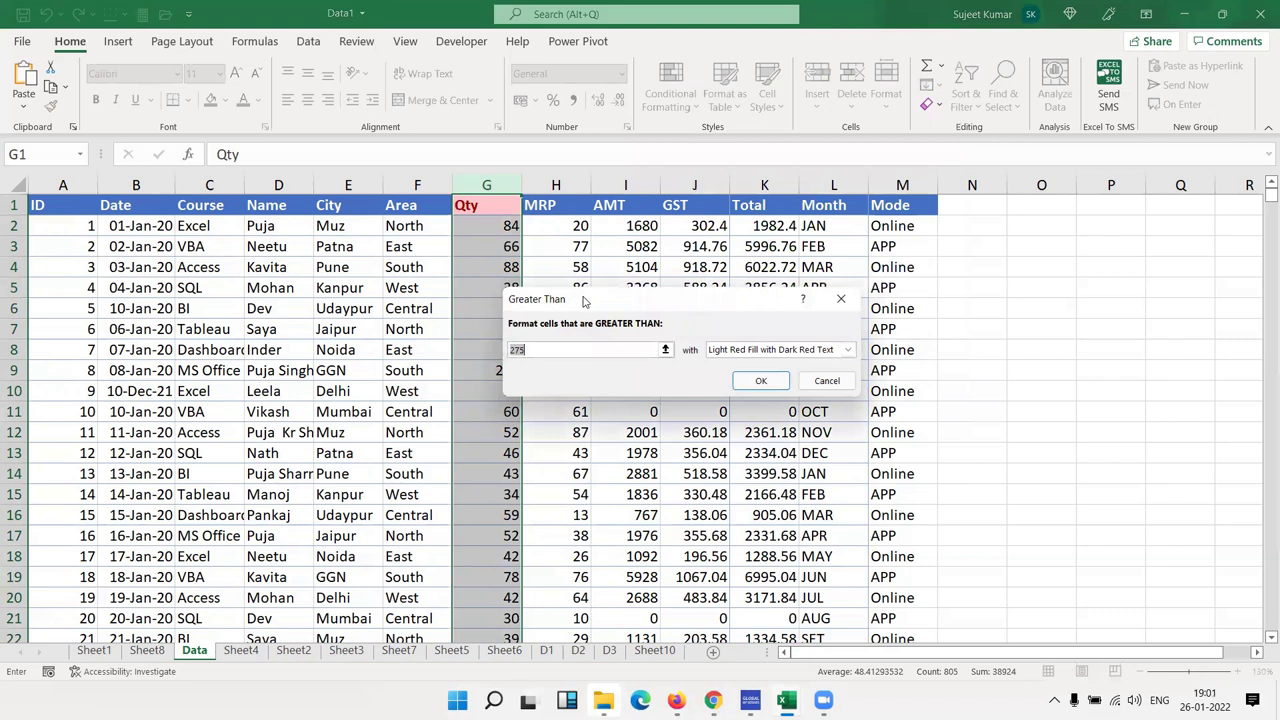
drag(576, 302, 731, 287)
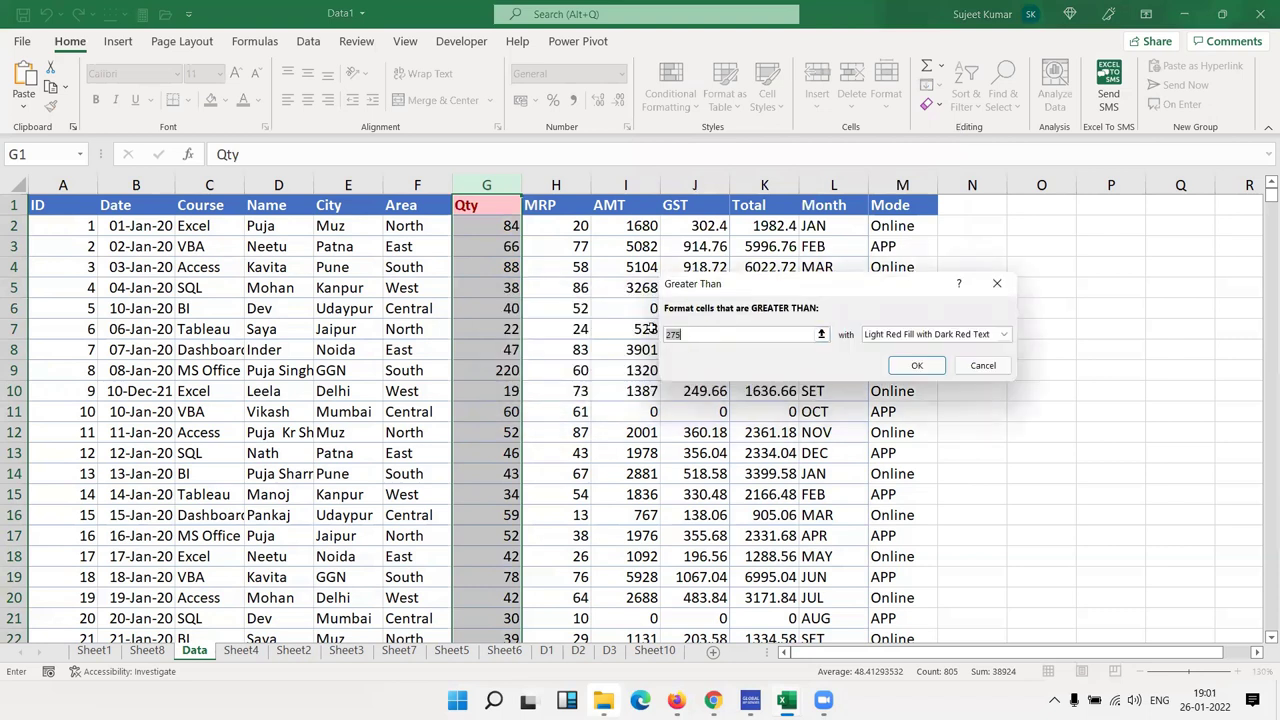
text(50)
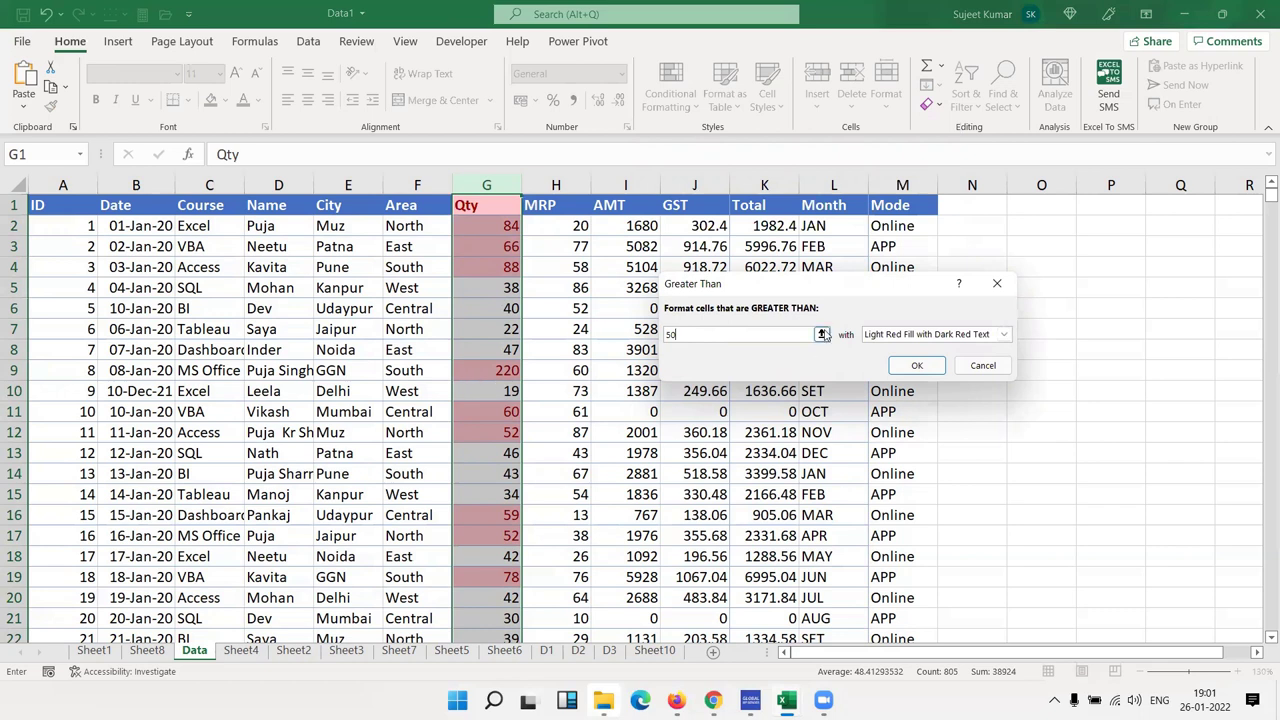
Preview the yellow, green, light red, red text and red border presets on Qty values
click(934, 336)
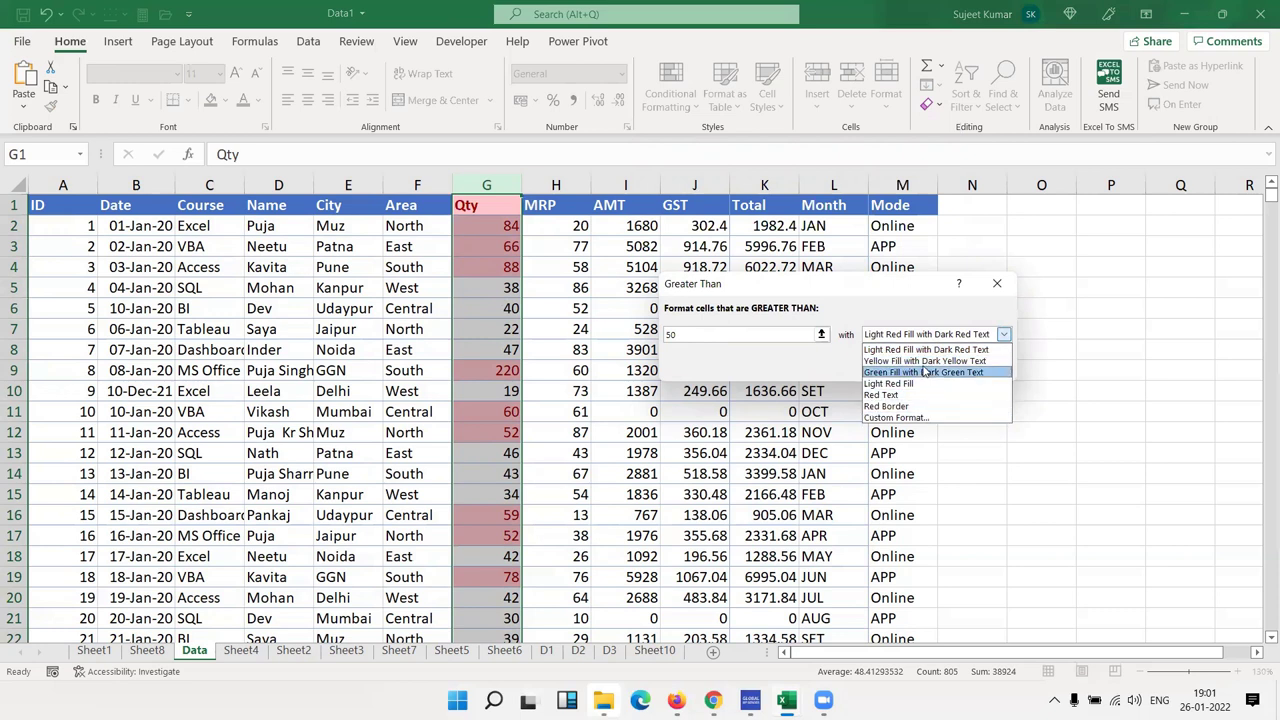
click(924, 363)
click(922, 336)
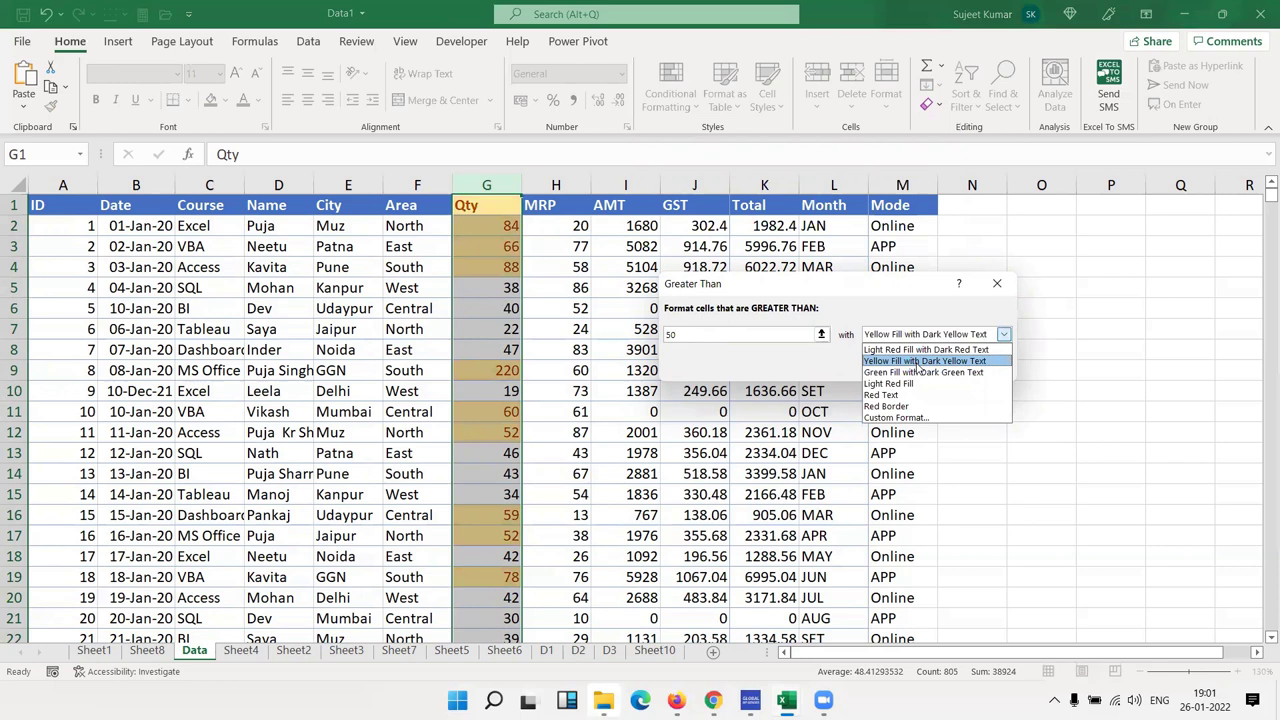
click(918, 362)
click(916, 338)
click(914, 373)
click(905, 340)
click(890, 383)
click(897, 340)
click(898, 396)
click(892, 338)
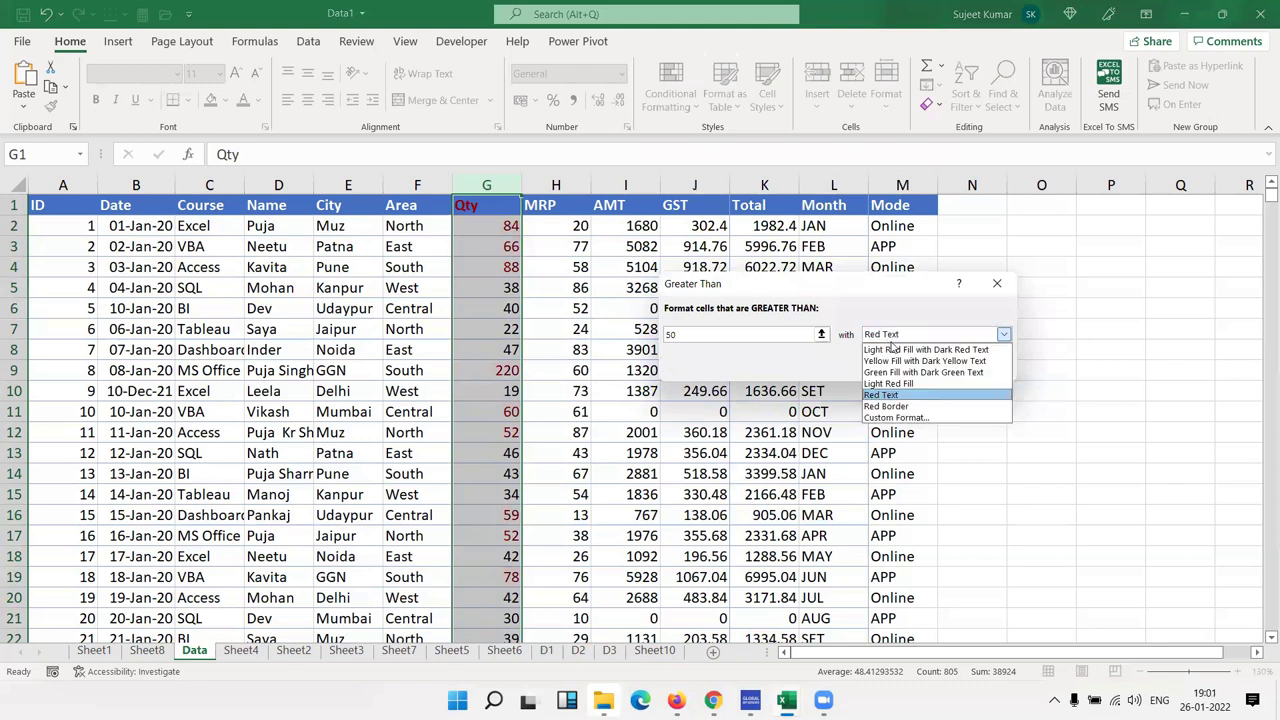
click(895, 406)
click(890, 338)
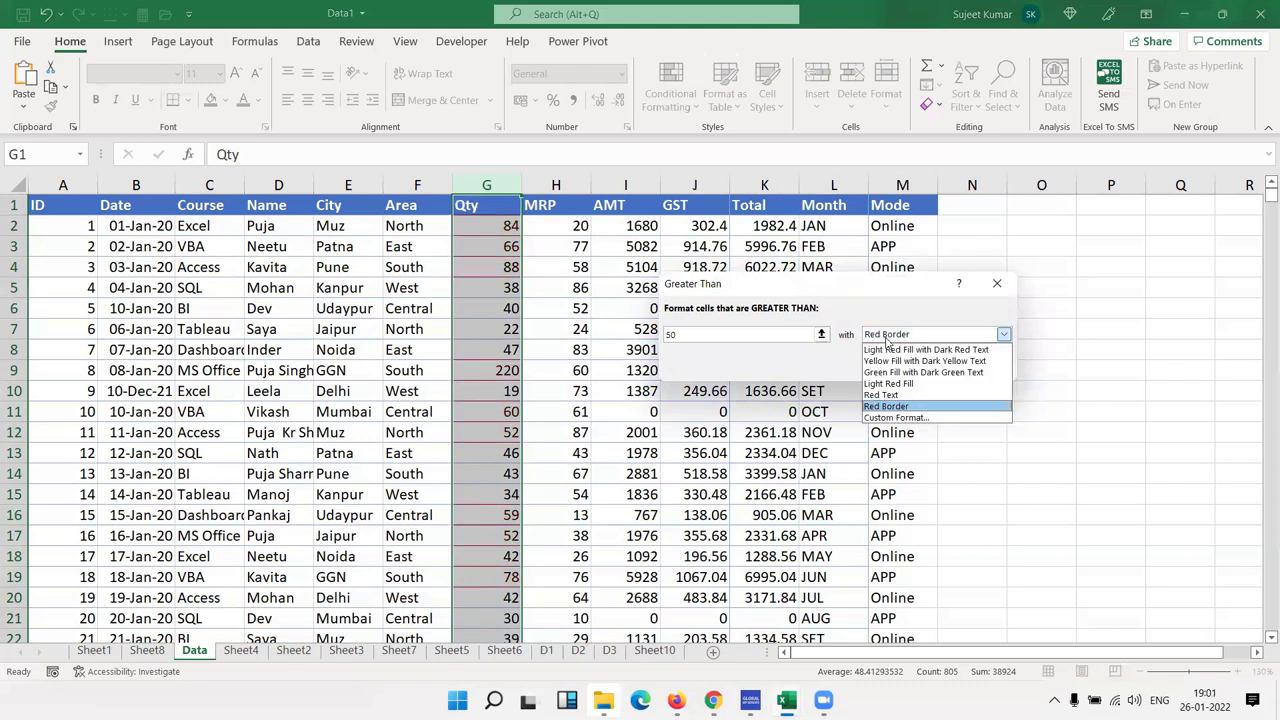
Give the greater-than-50 rule a custom solid yellow fill and apply it to Qty
click(895, 417)
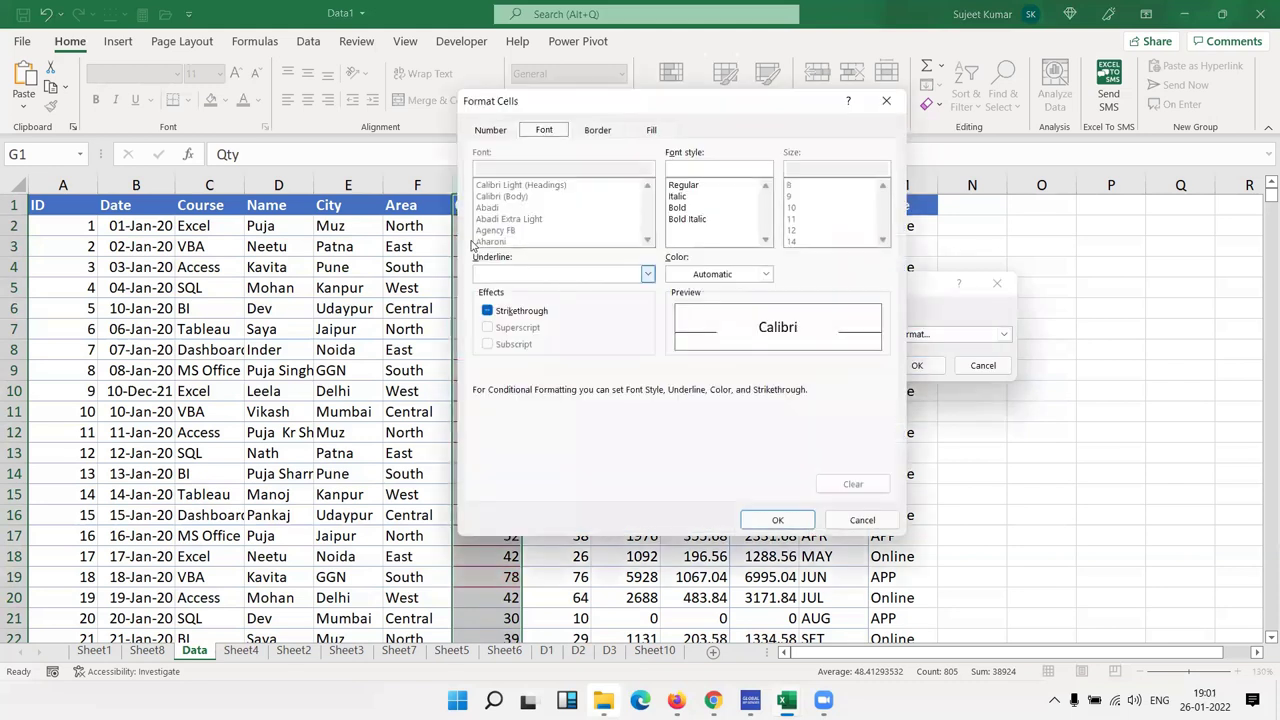
click(491, 132)
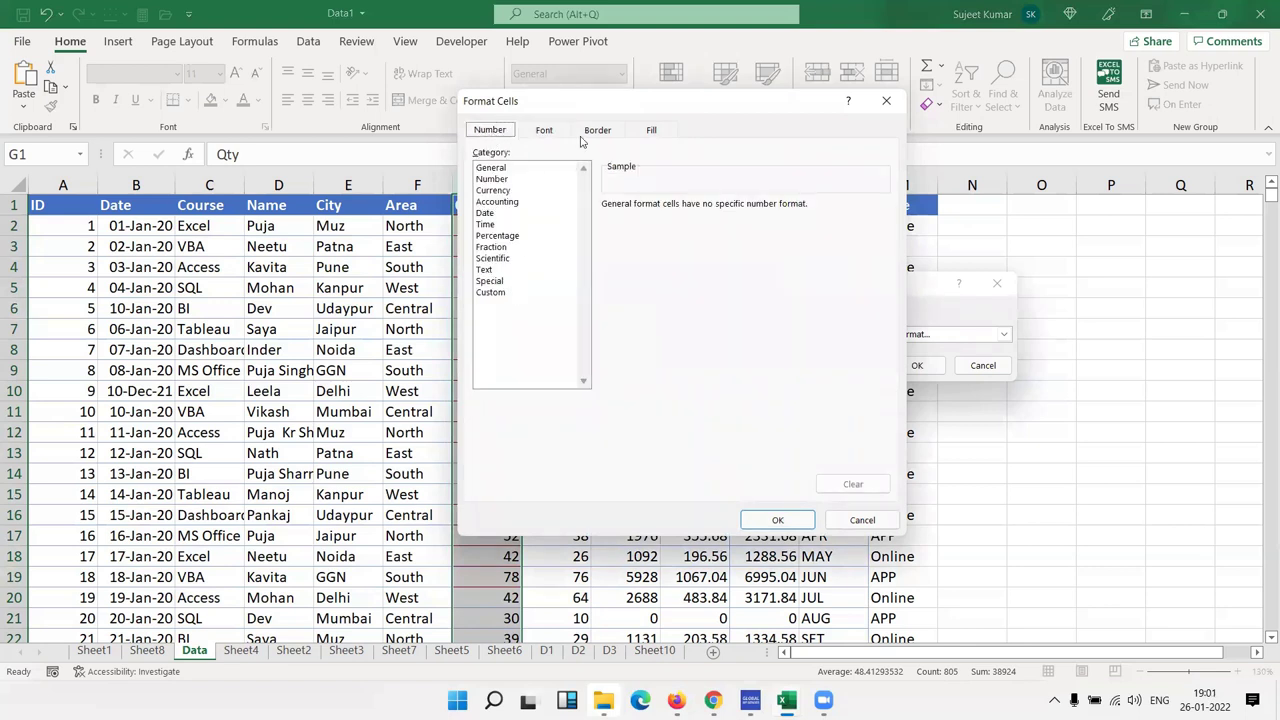
click(651, 131)
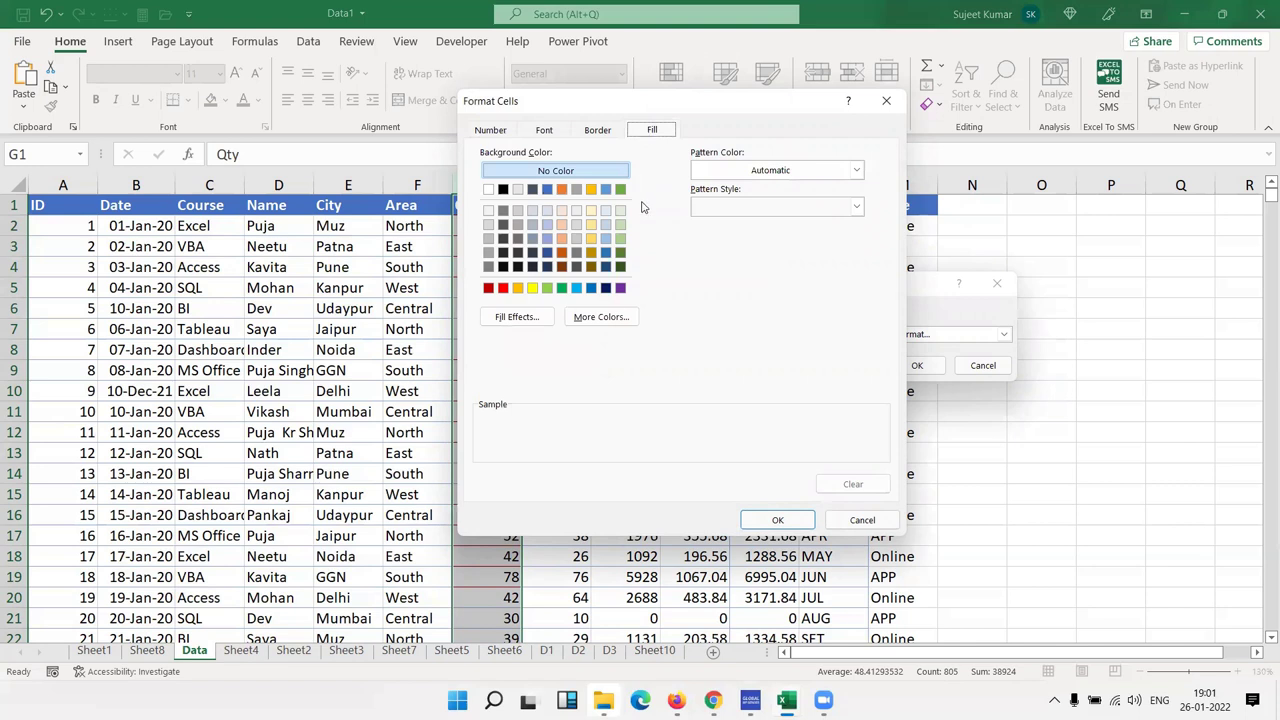
click(532, 289)
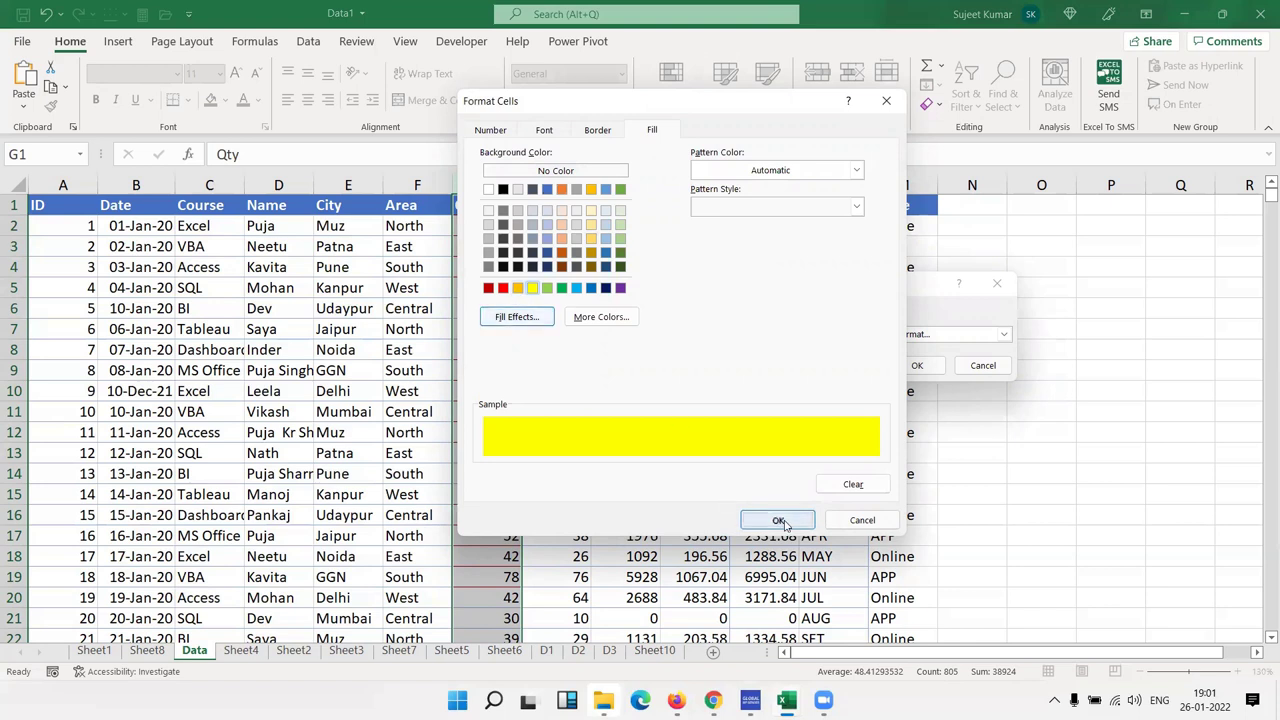
click(777, 520)
click(916, 366)
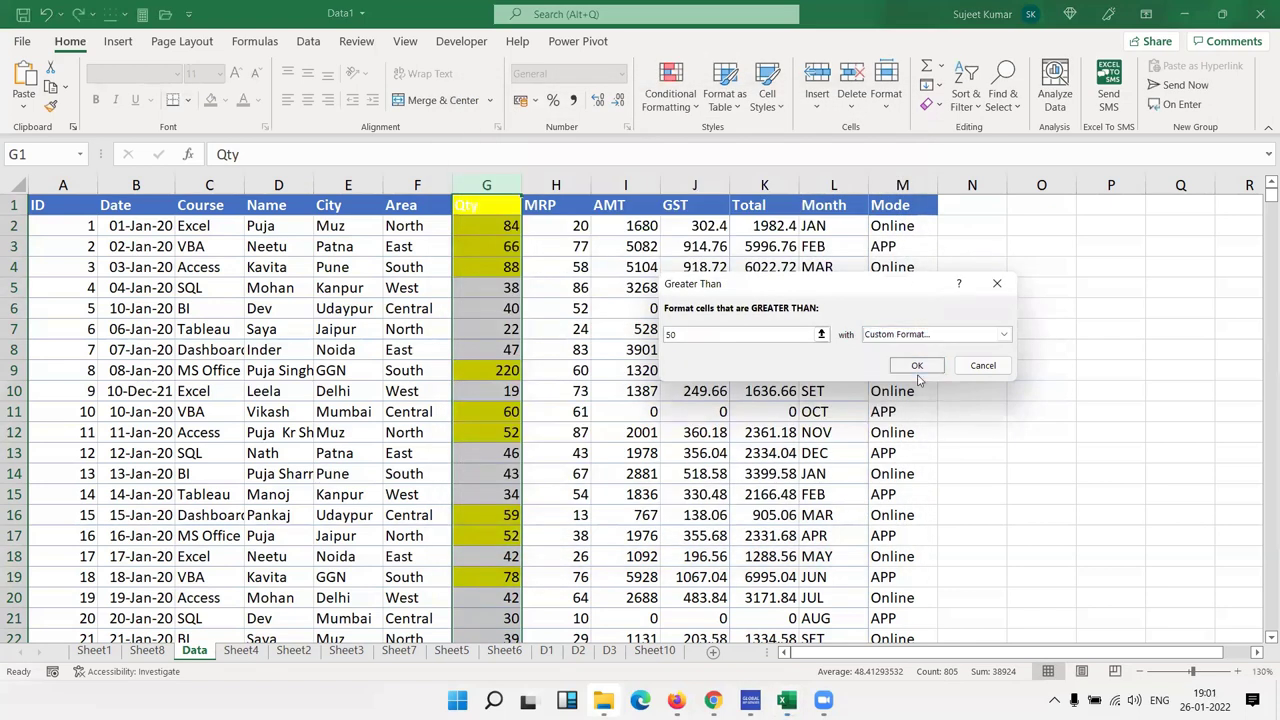
click(833, 418)
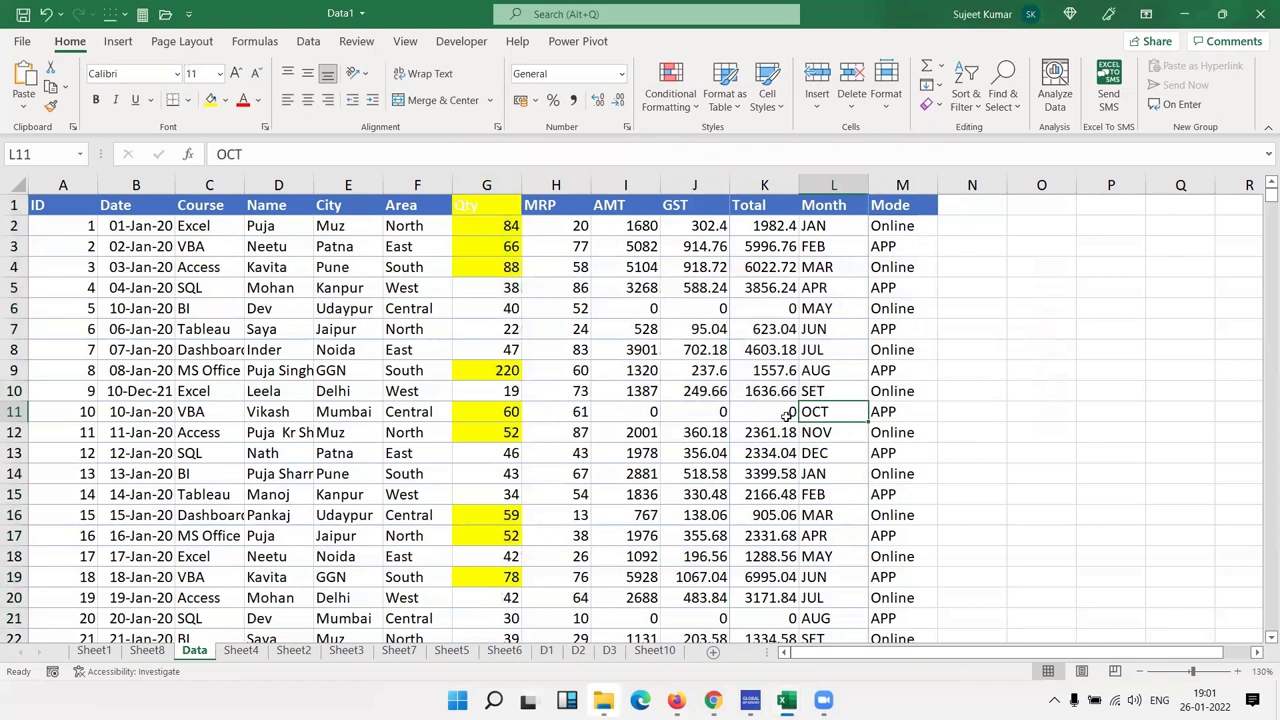
scroll(511, 457, down, 5)
scroll(510, 463, down, 15)
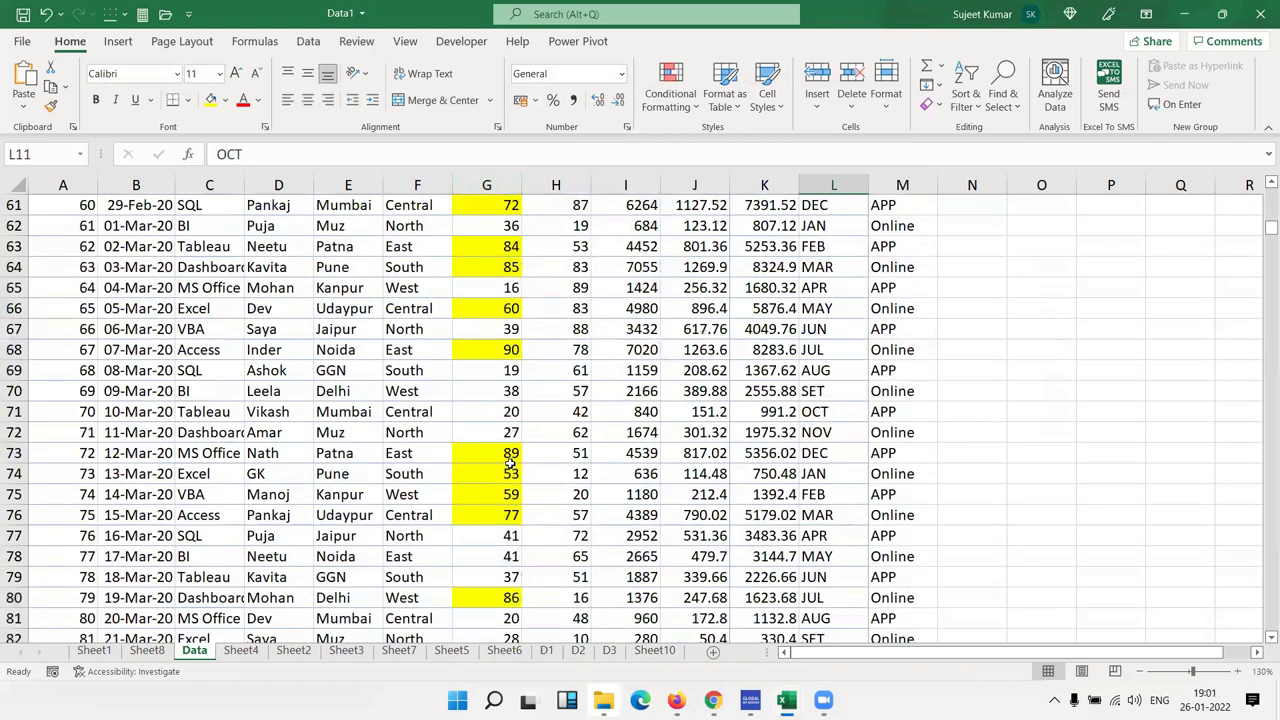
scroll(510, 465, down, 17)
scroll(510, 465, down, 13)
scroll(510, 466, down, 13)
scroll(510, 467, down, 17)
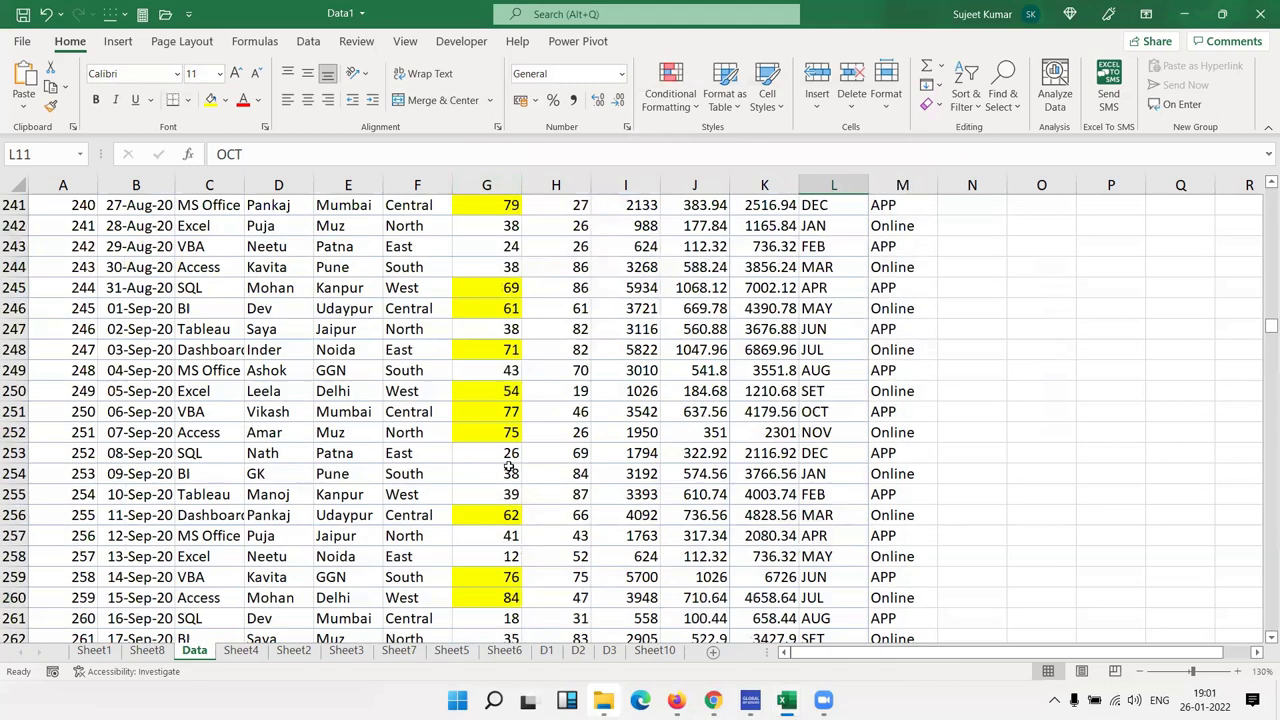
scroll(510, 468, down, 13)
scroll(510, 468, down, 17)
scroll(515, 450, up, 20)
scroll(525, 425, up, 17)
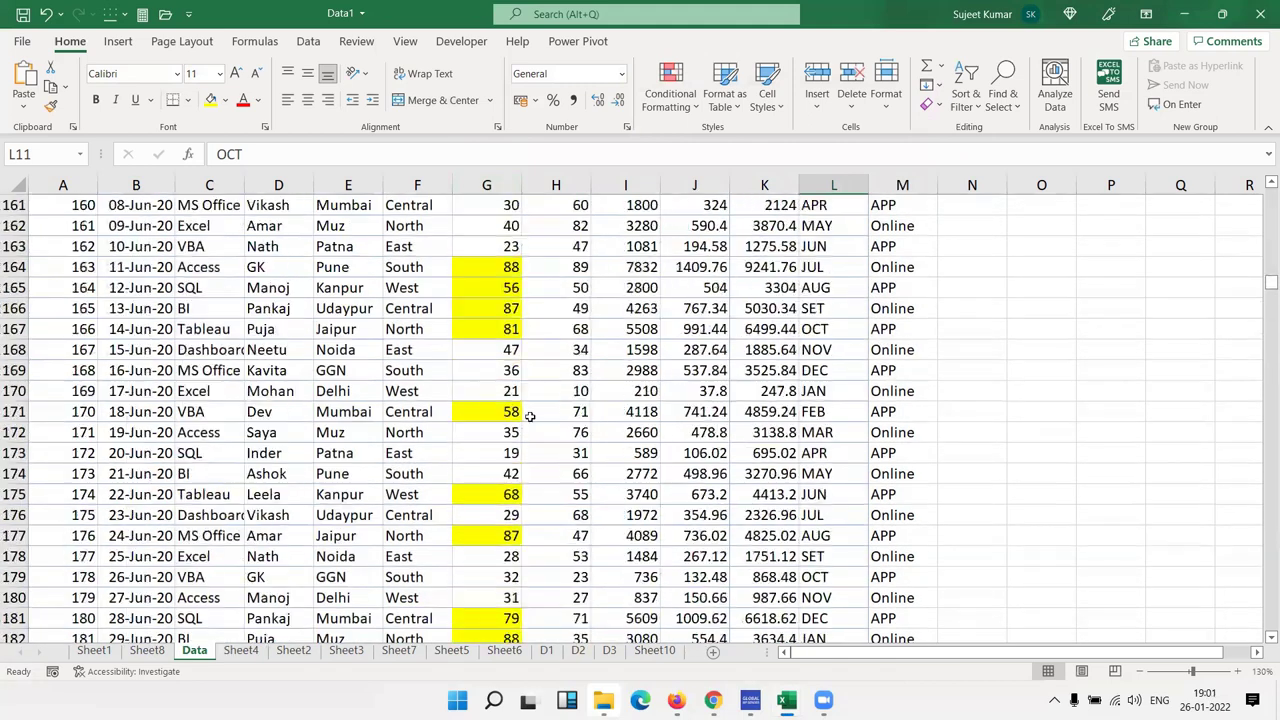
scroll(530, 415, up, 20)
scroll(525, 410, up, 17)
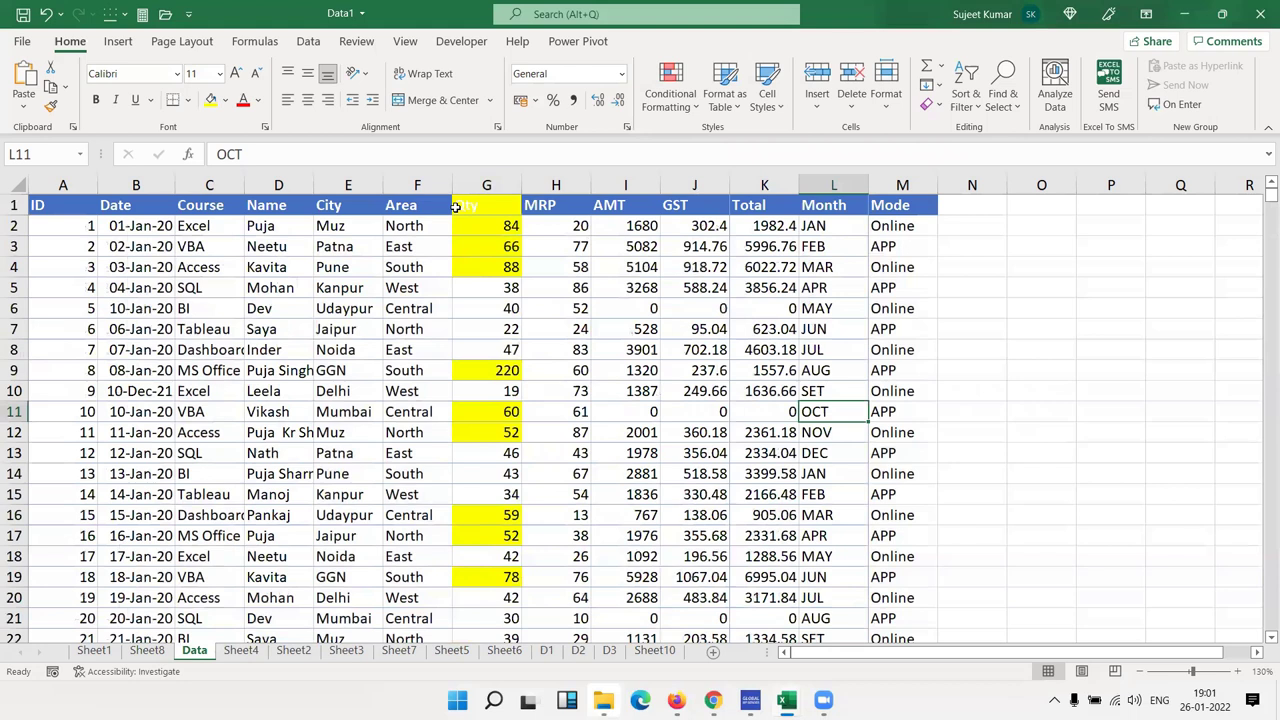
click(458, 206)
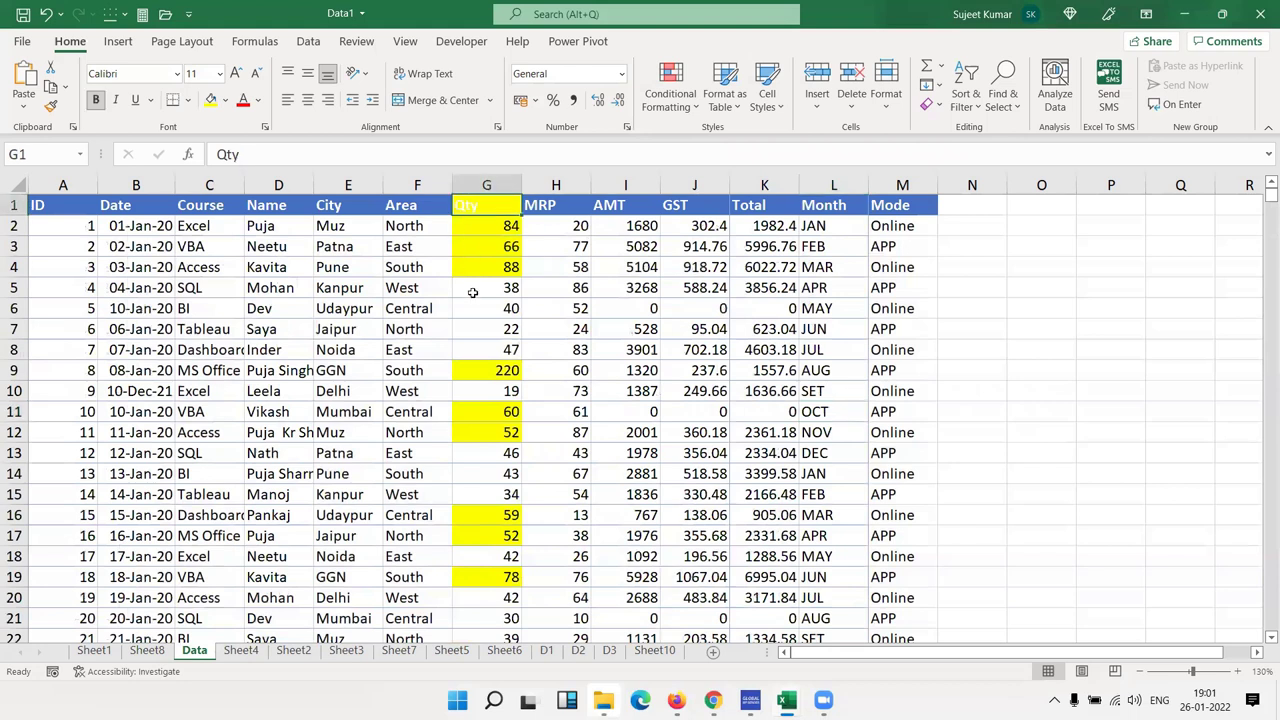
click(1040, 290)
text(Qt)
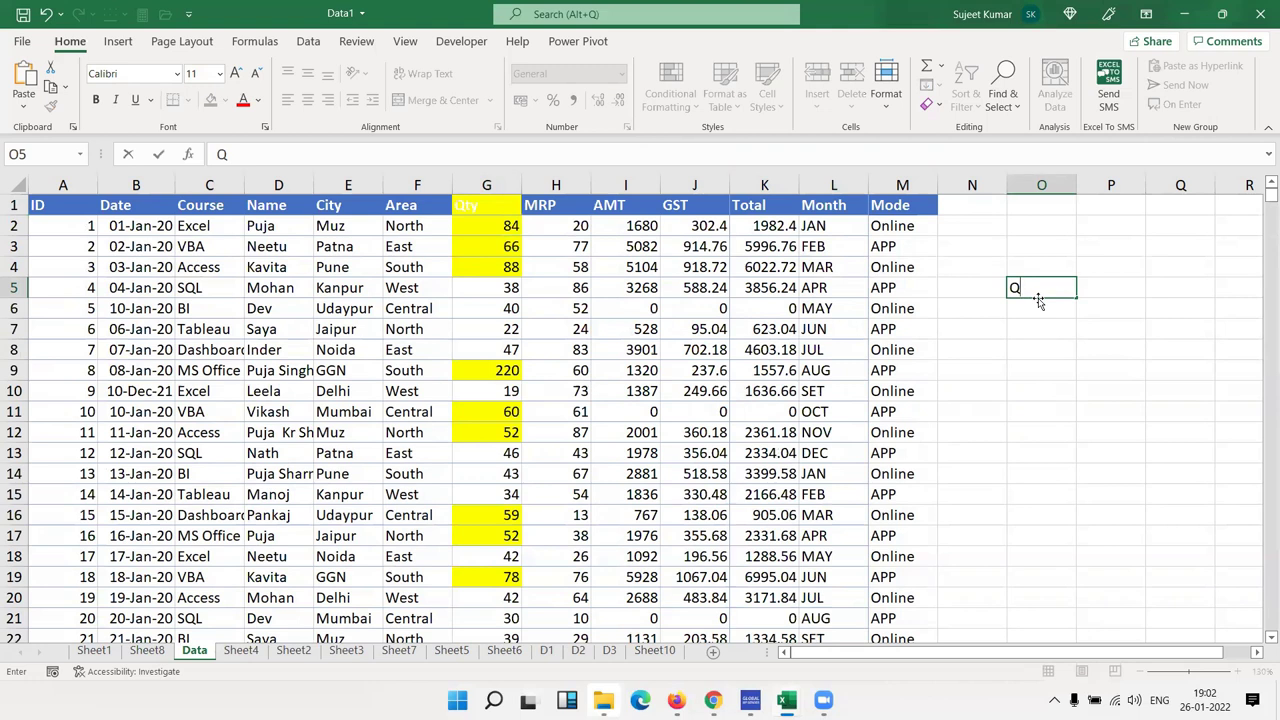
text(y)
key(Tab)
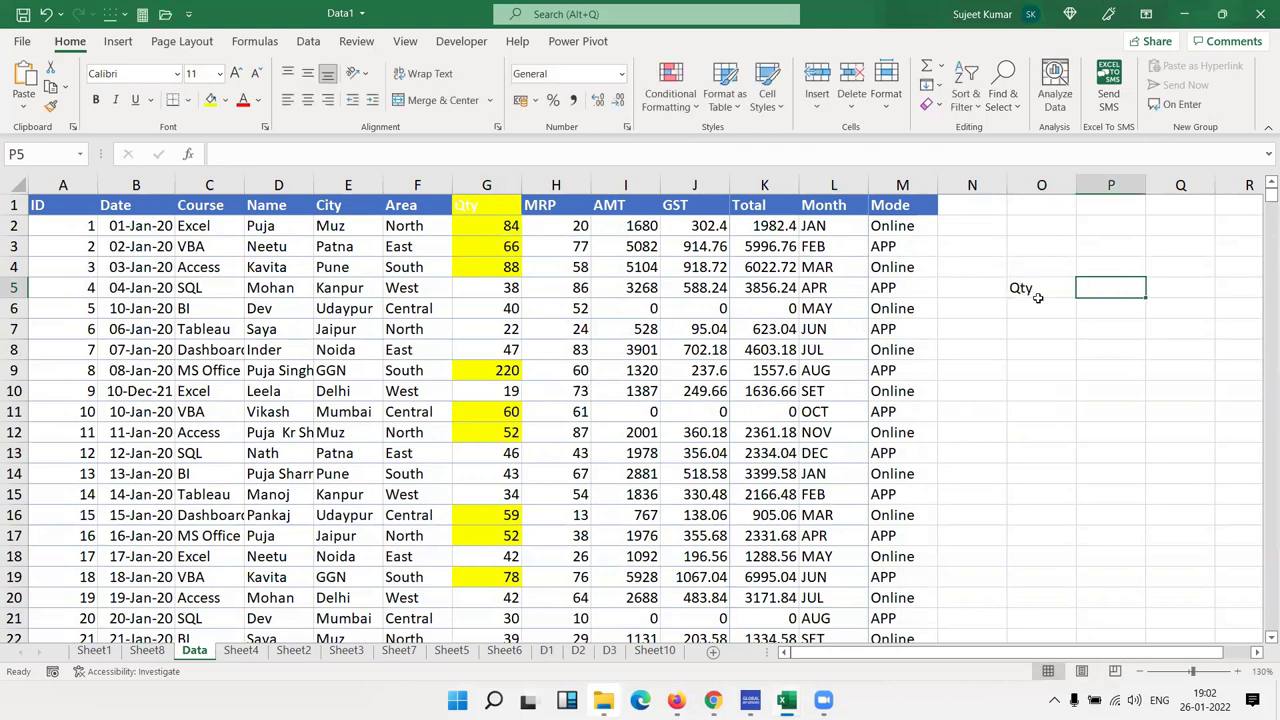
text(=code)
key(Tab)
click(1039, 299)
key(Return)
click(1039, 299)
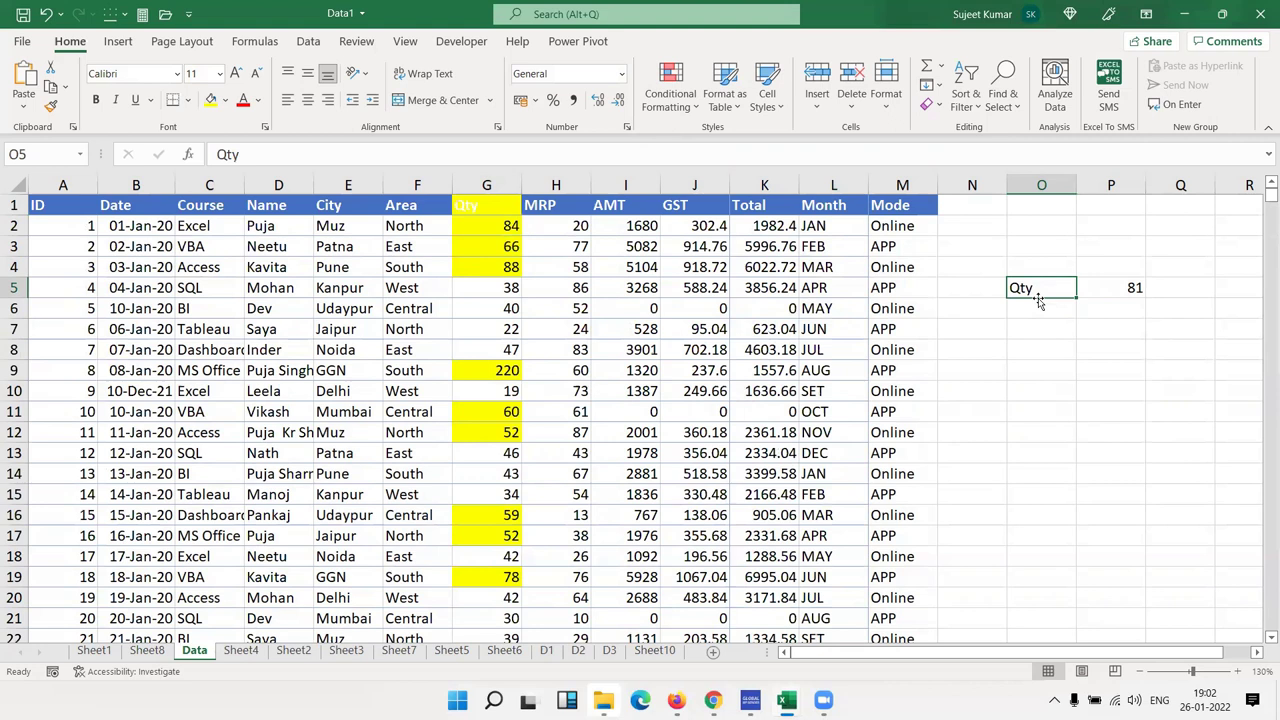
key(shift+Right)
key(shift+Right)
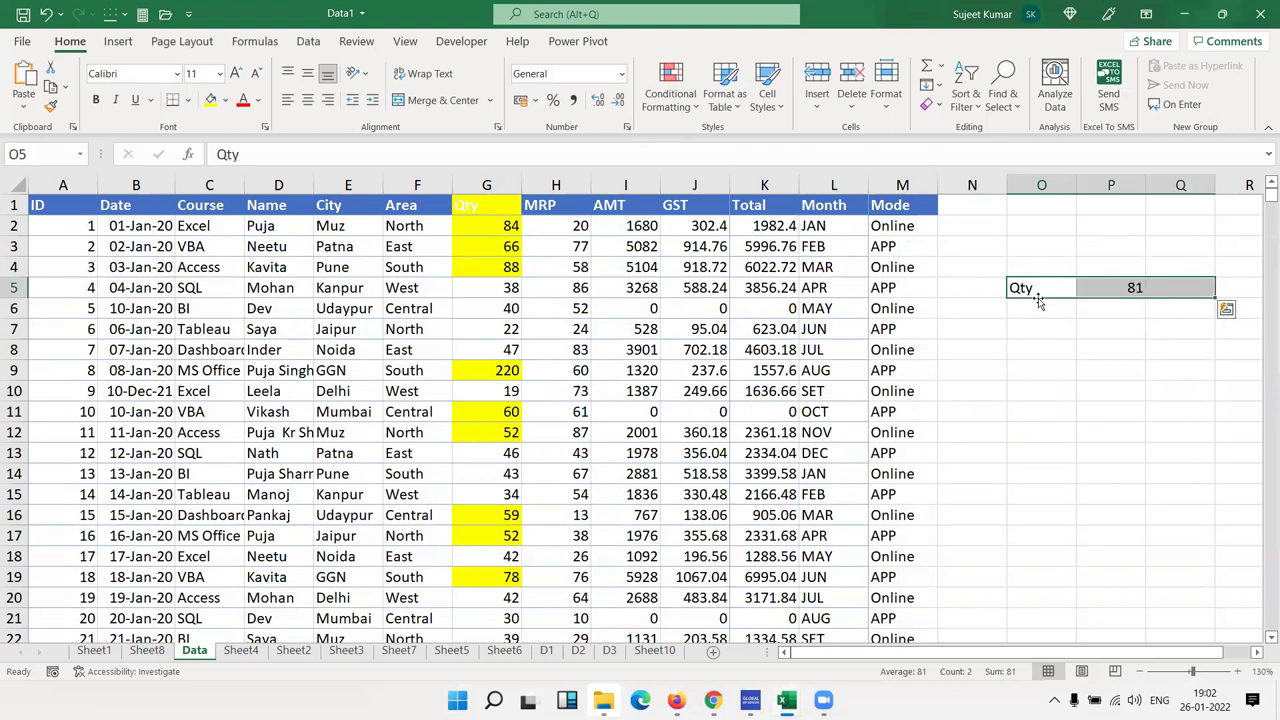
key(Delete)
key(Left)
key(Left)
key(Left)
key(Left)
key(Left)
key(Left)
key(Left)
key(Up)
key(Up)
key(Up)
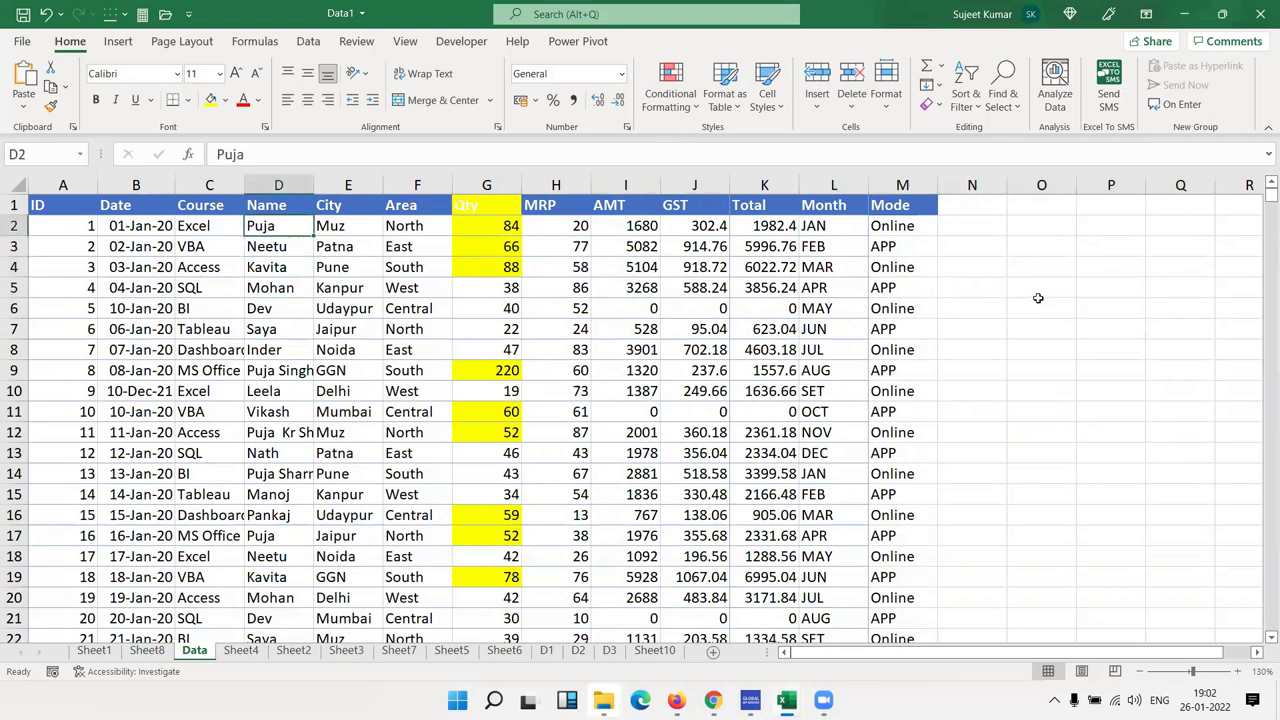
key(Right)
key(Right)
key(Right)
key(Up)
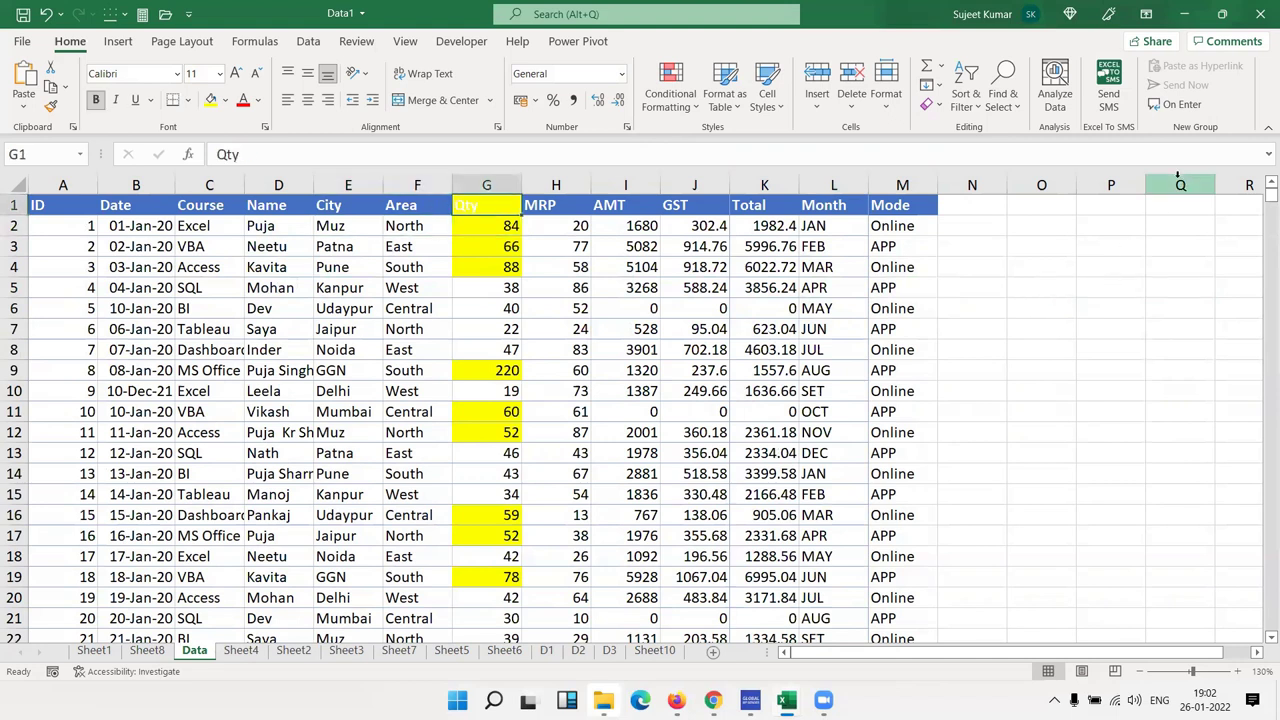
Clear the highlight rule from the Qty header cell G1 only
click(698, 122)
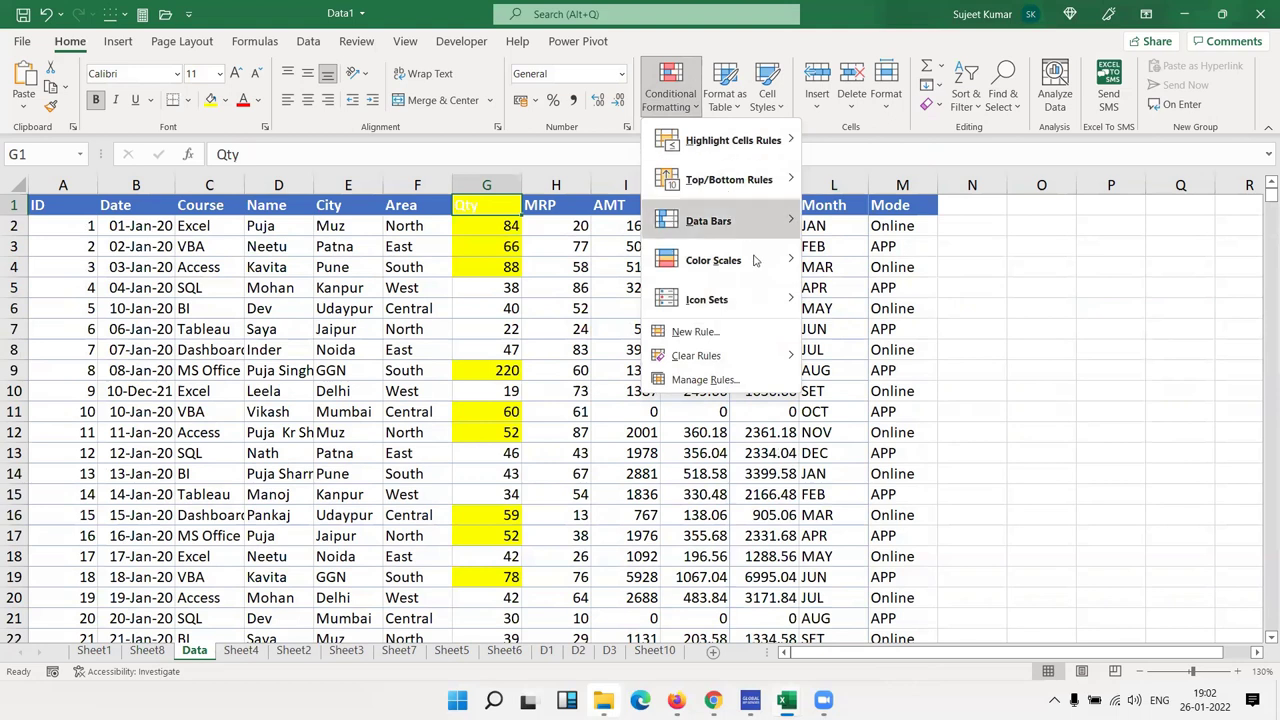
mouse_move(697, 356)
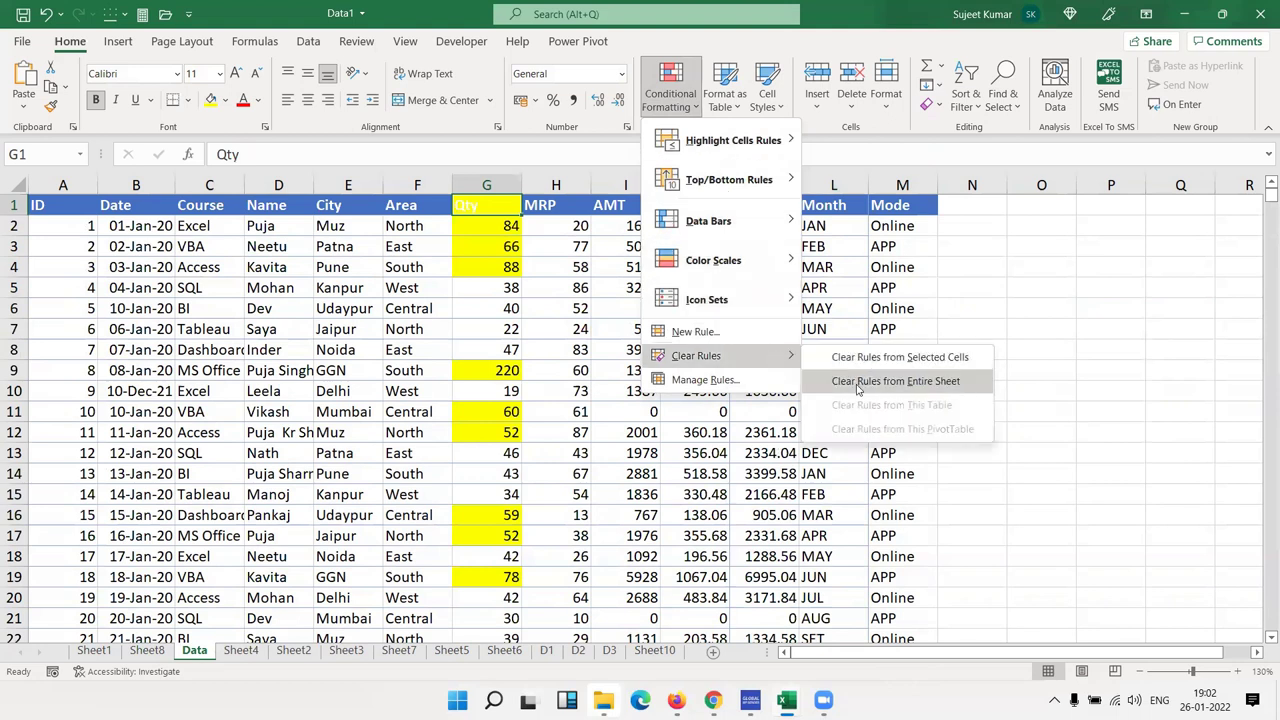
click(861, 358)
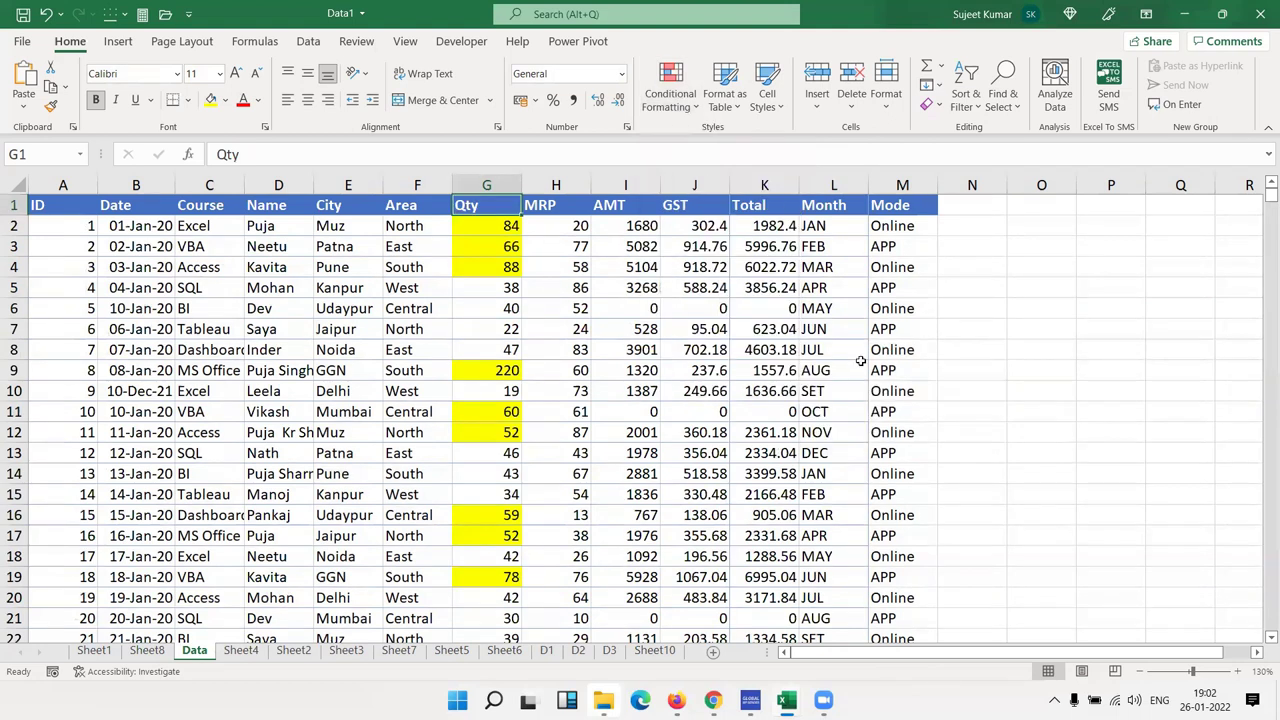
click(514, 354)
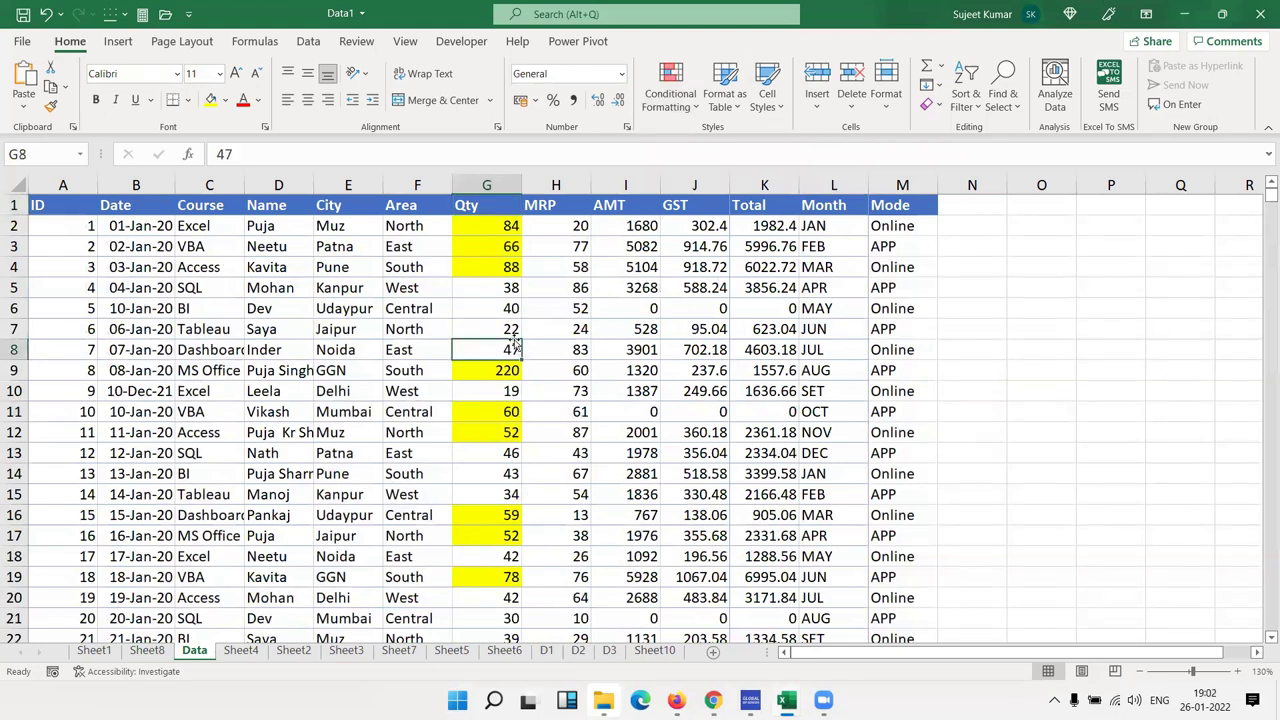
Set MRP cell H8 to 40, trying a manual yellow fill and then removing it
click(573, 353)
click(210, 99)
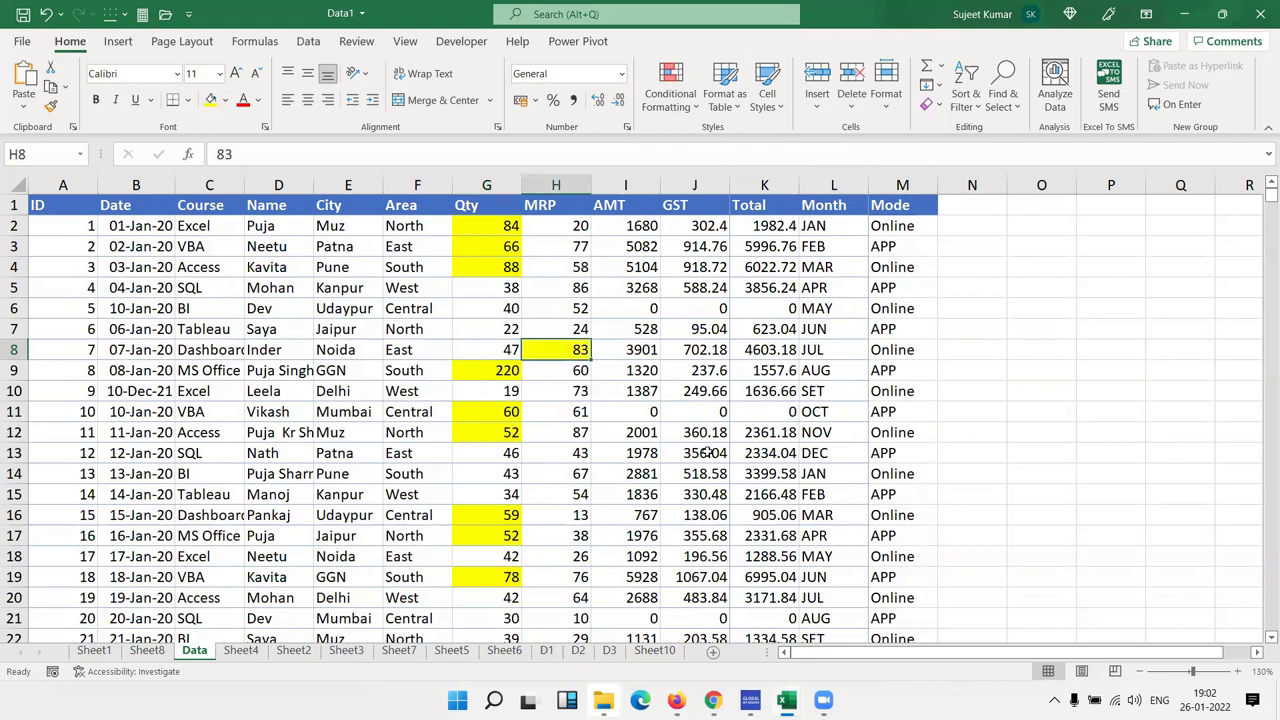
click(695, 452)
click(576, 349)
text(40)
key(Return)
click(557, 349)
click(226, 100)
click(258, 282)
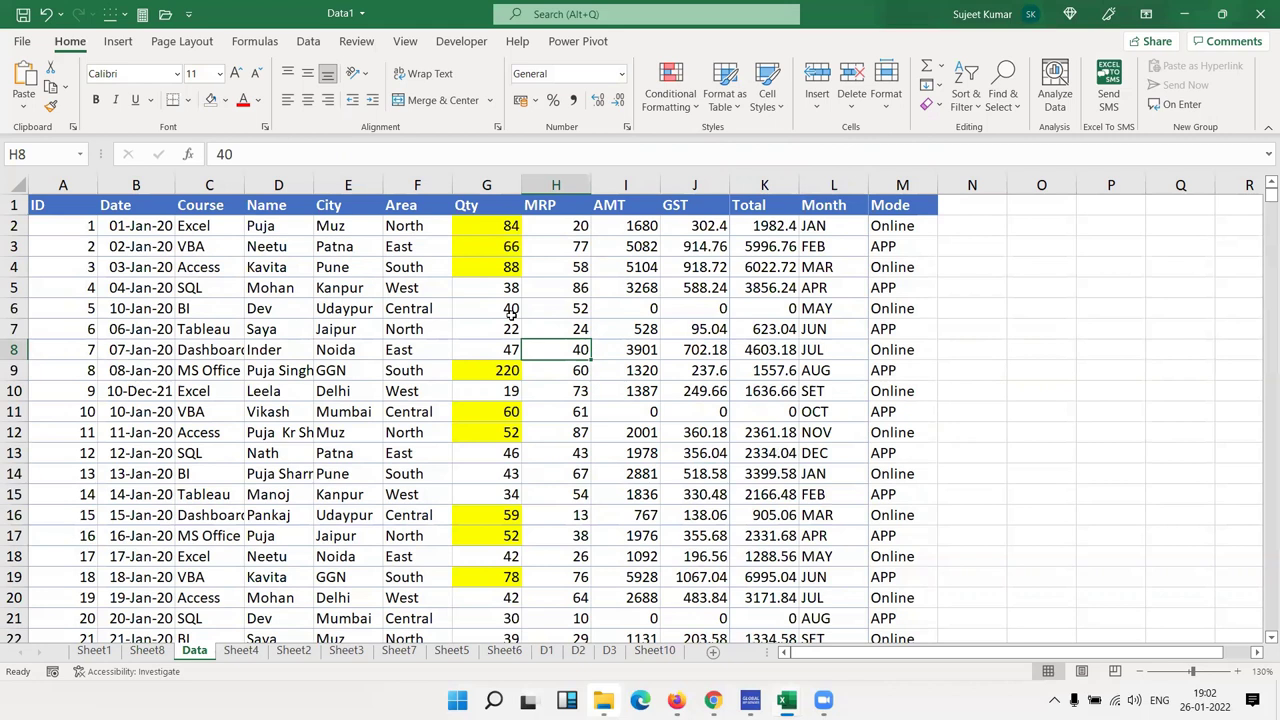
Change Qty G4 to 28 and G14 from 43 to 84, so G14 turns yellow
click(494, 268)
text(28)
key(Return)
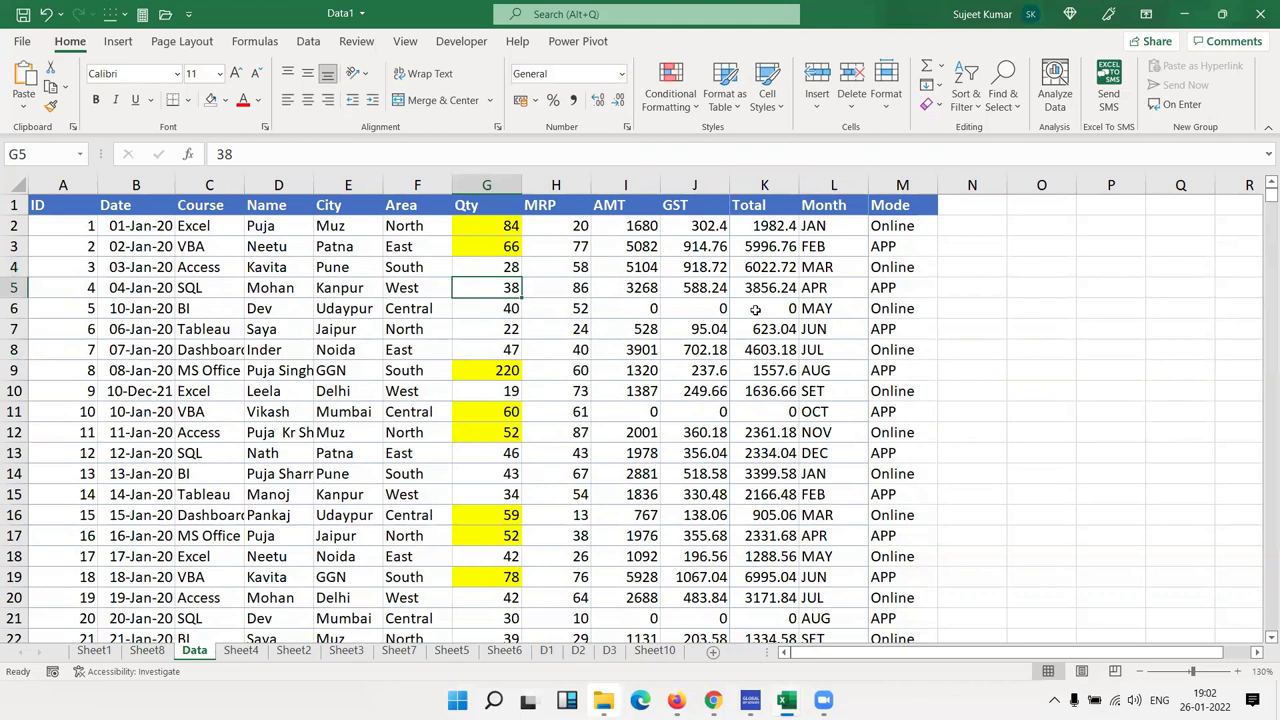
click(494, 480)
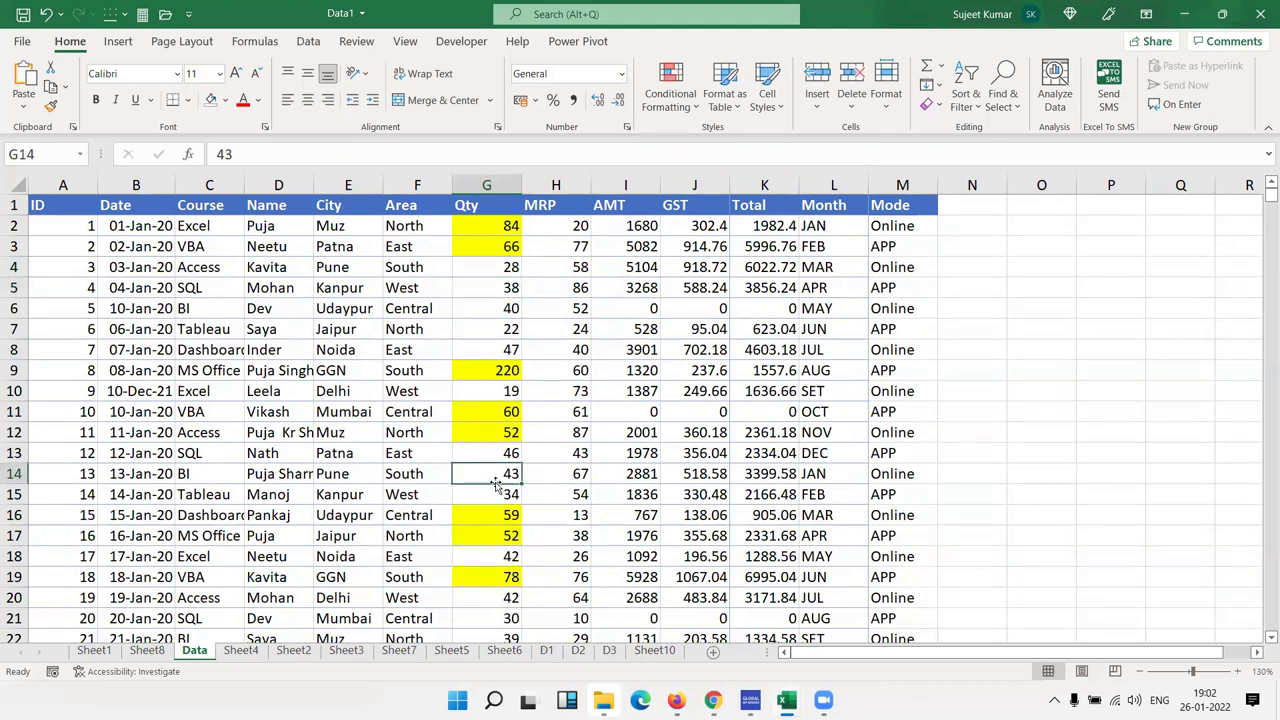
text(84)
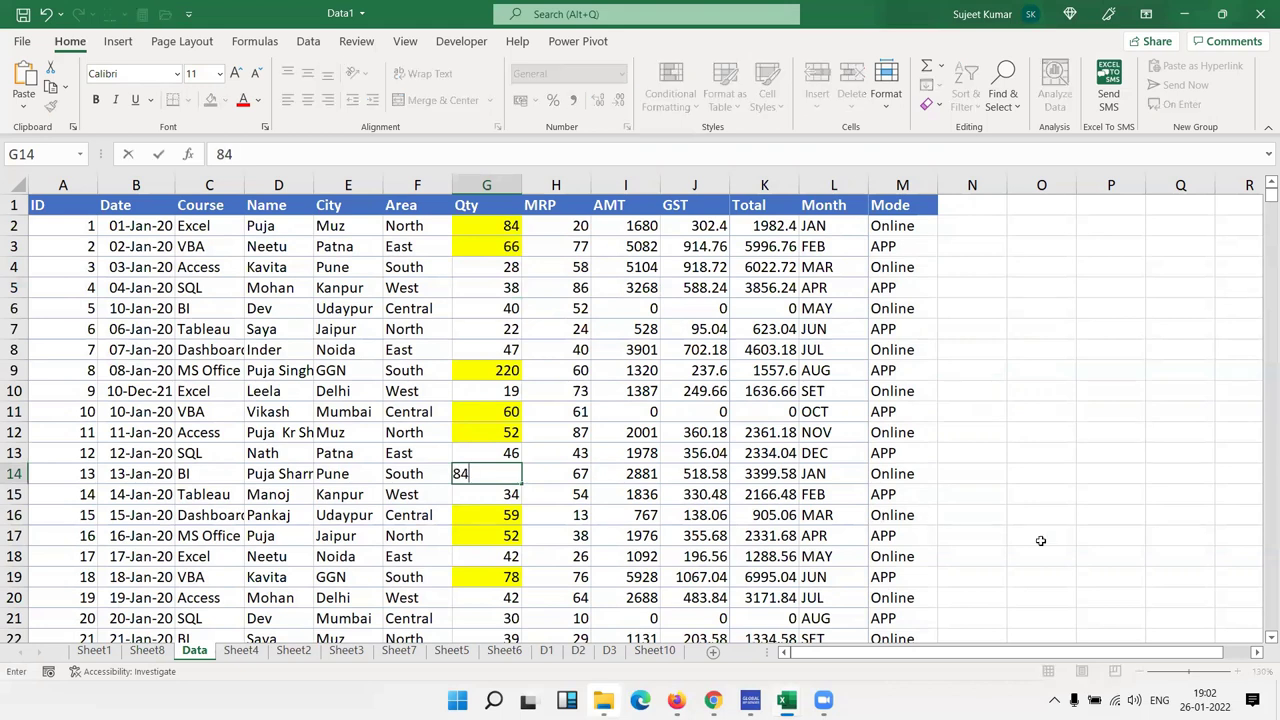
key(Return)
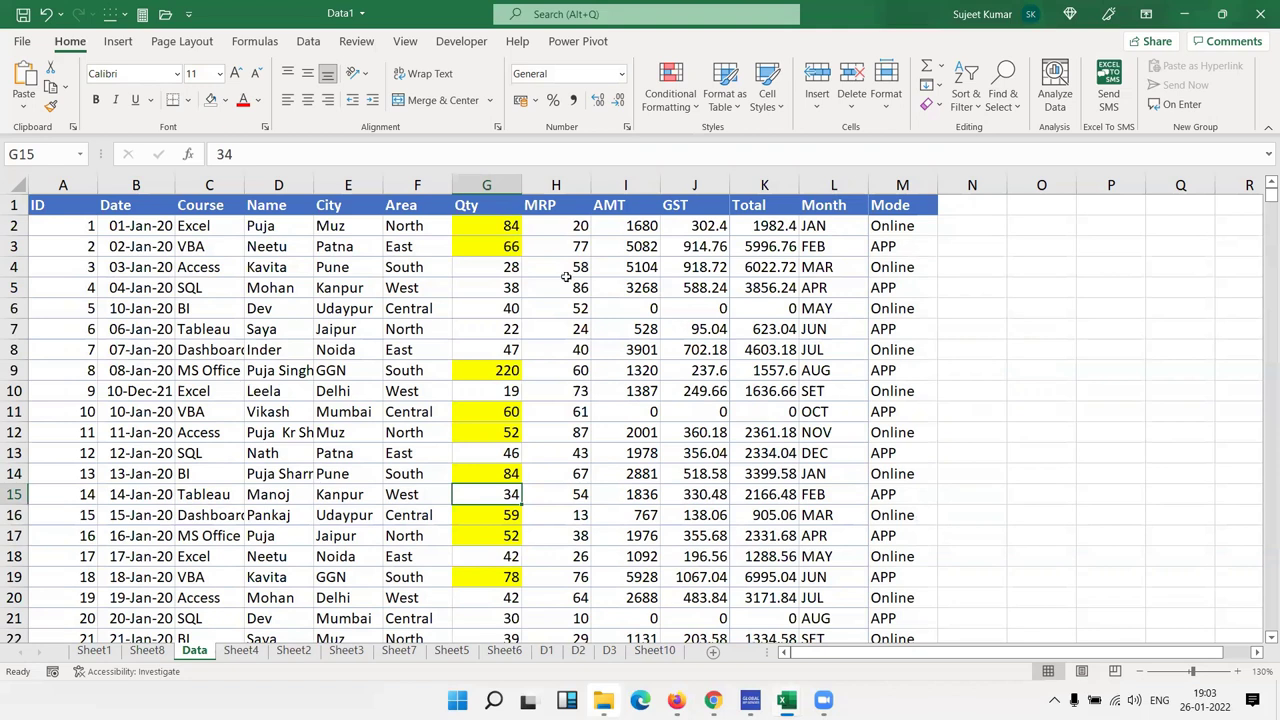
click(556, 186)
click(670, 85)
mouse_move(725, 140)
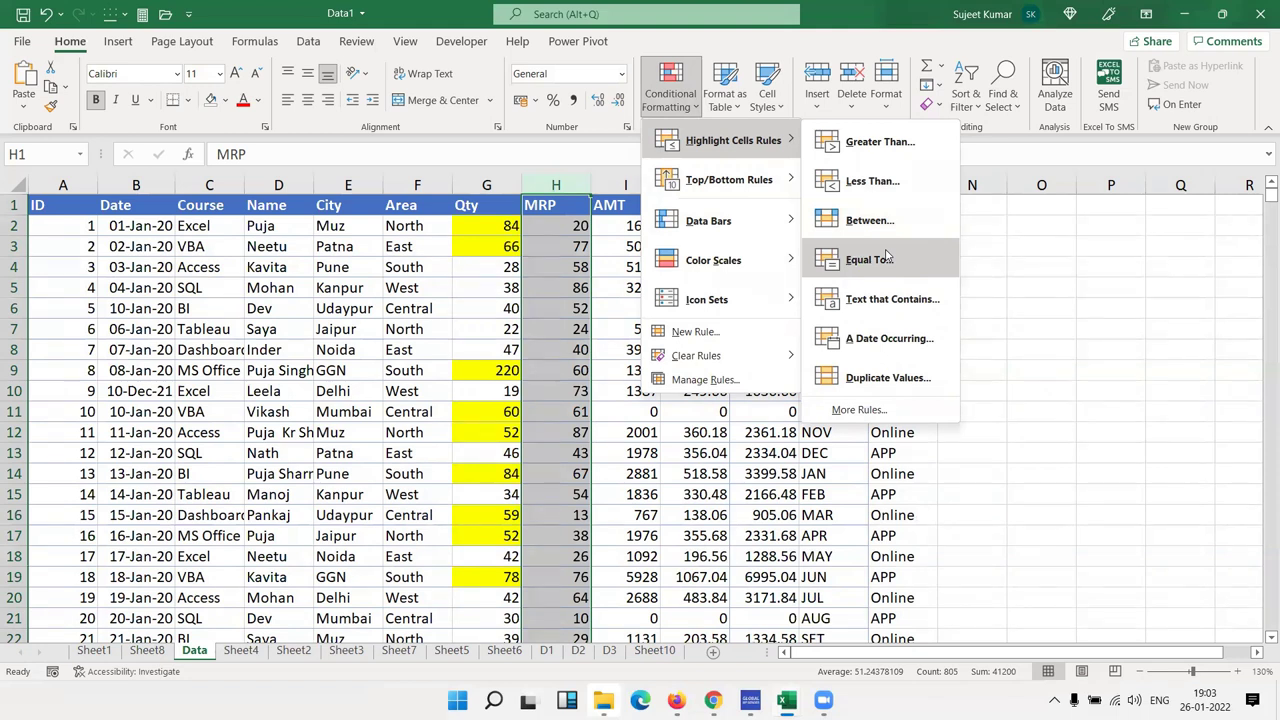
click(872, 181)
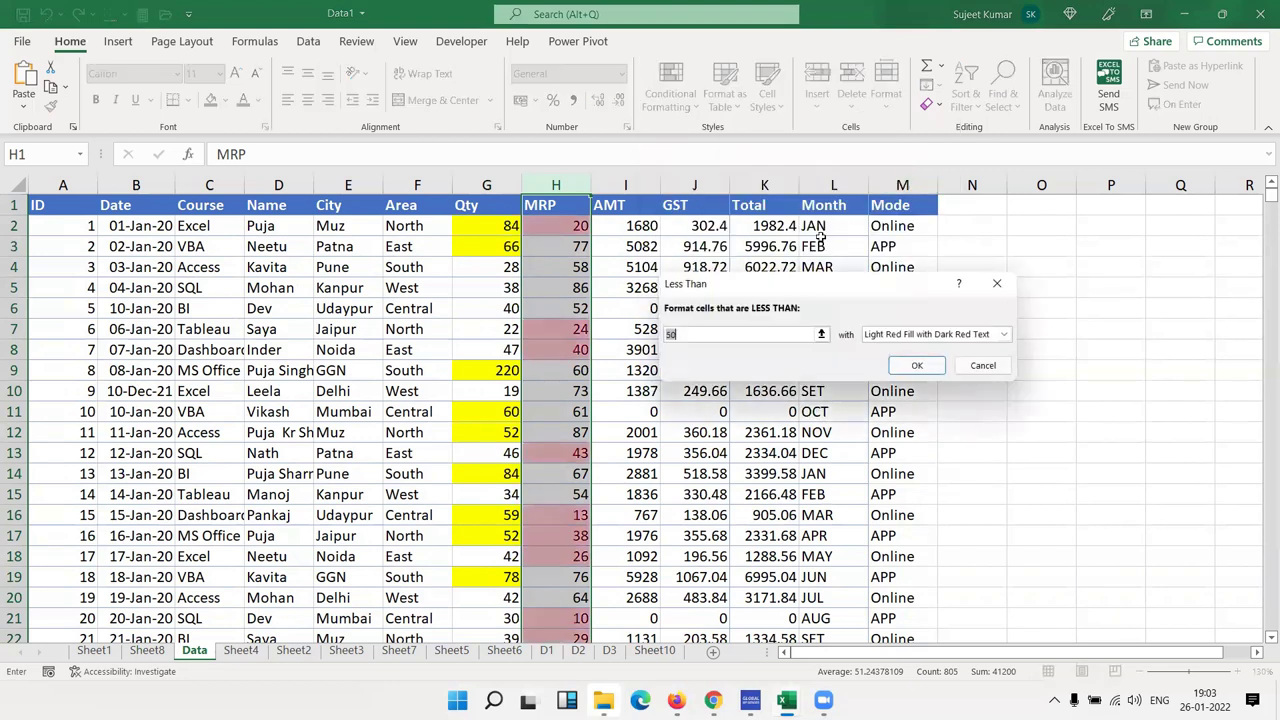
text(60)
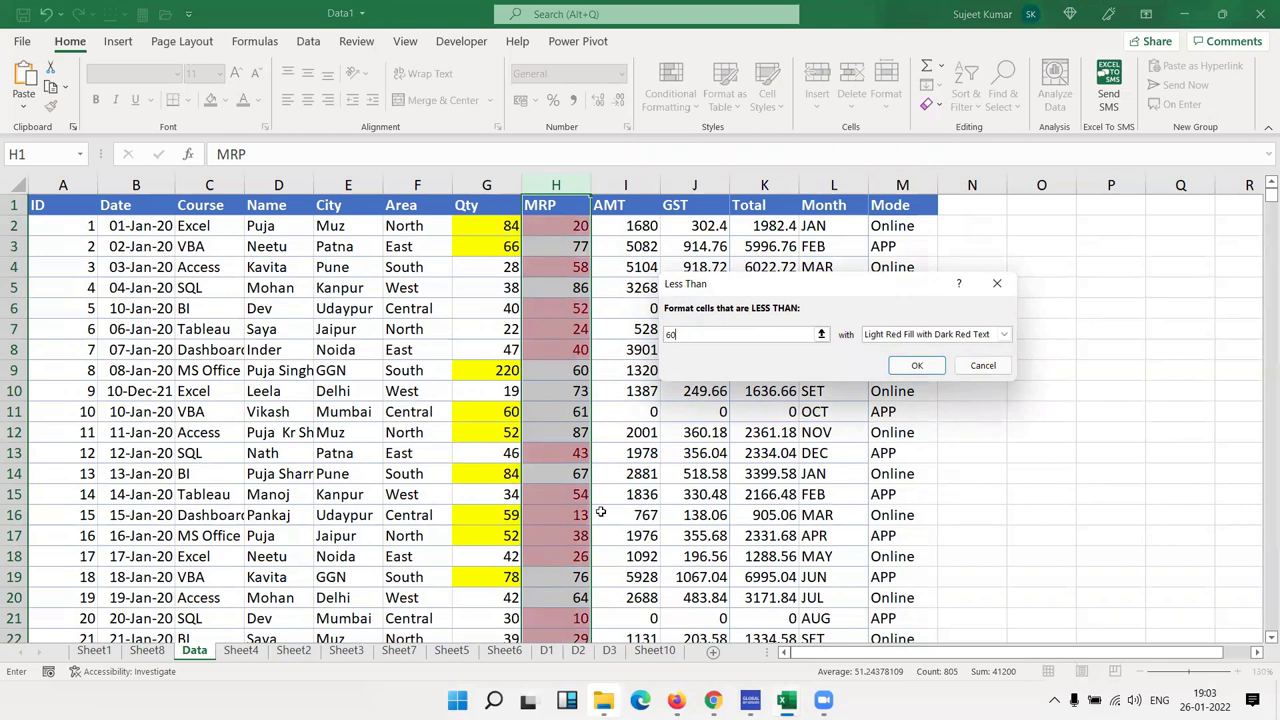
click(997, 283)
click(695, 110)
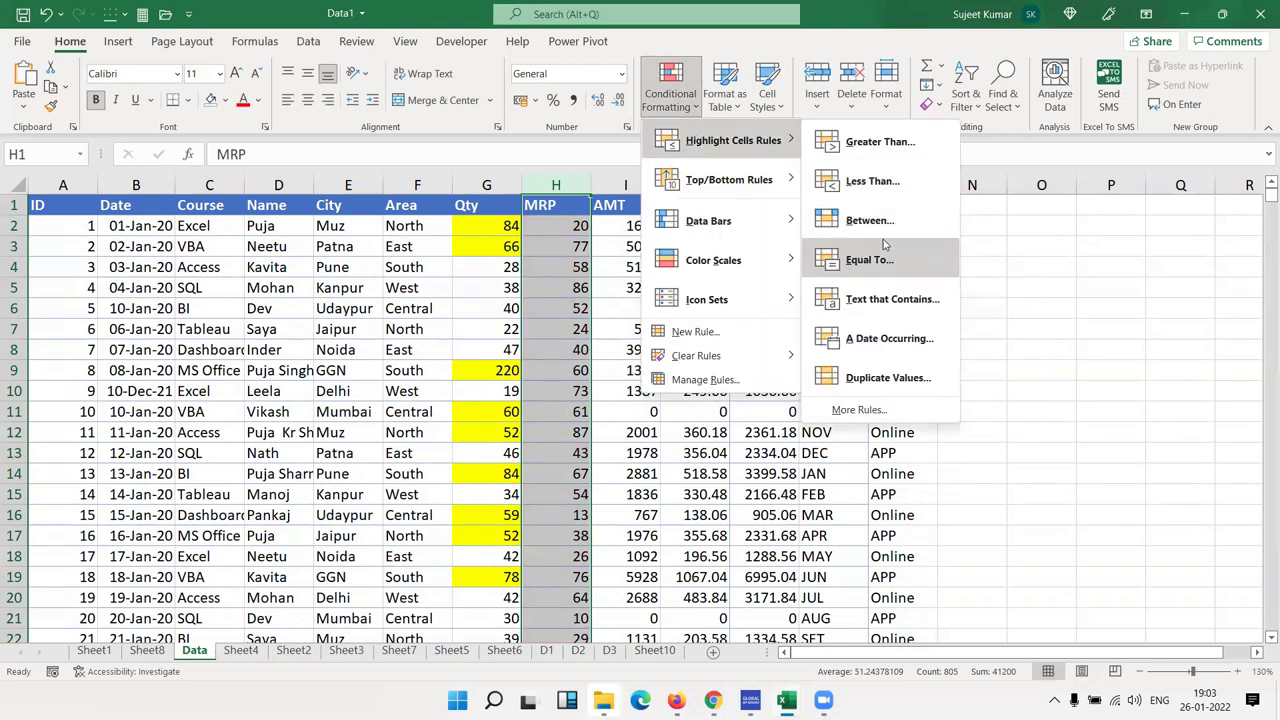
click(870, 222)
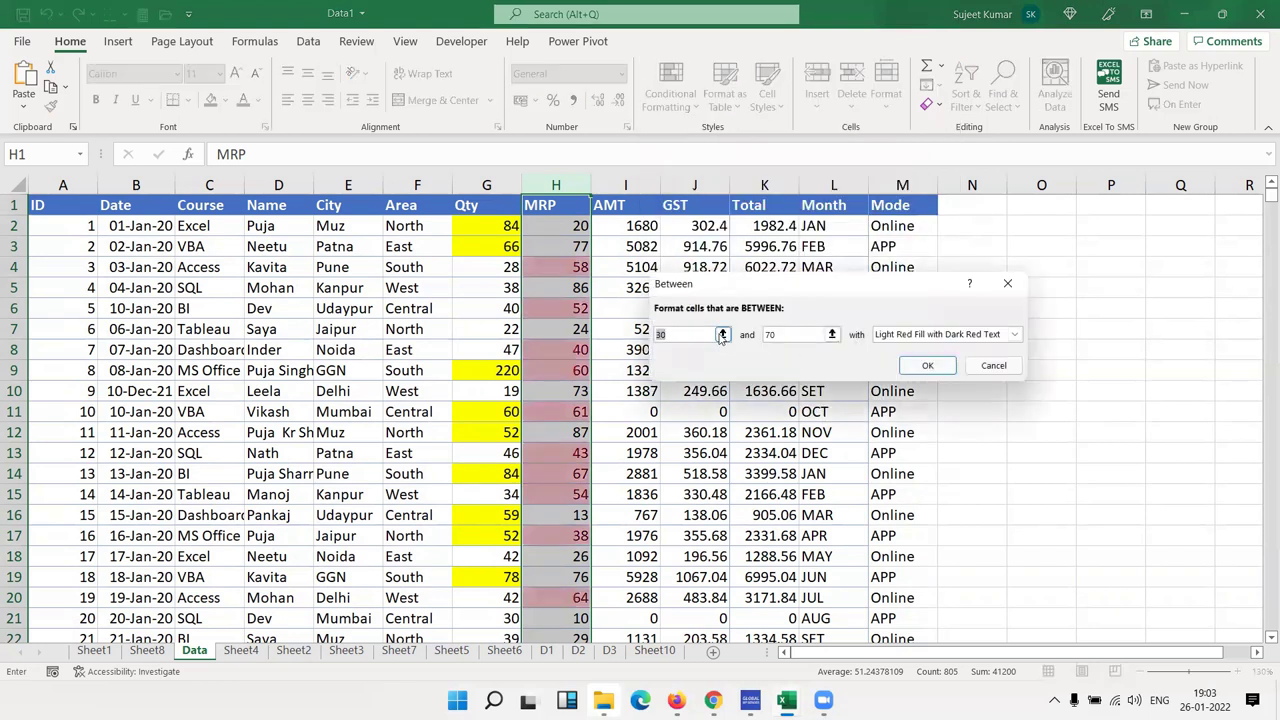
text(50)
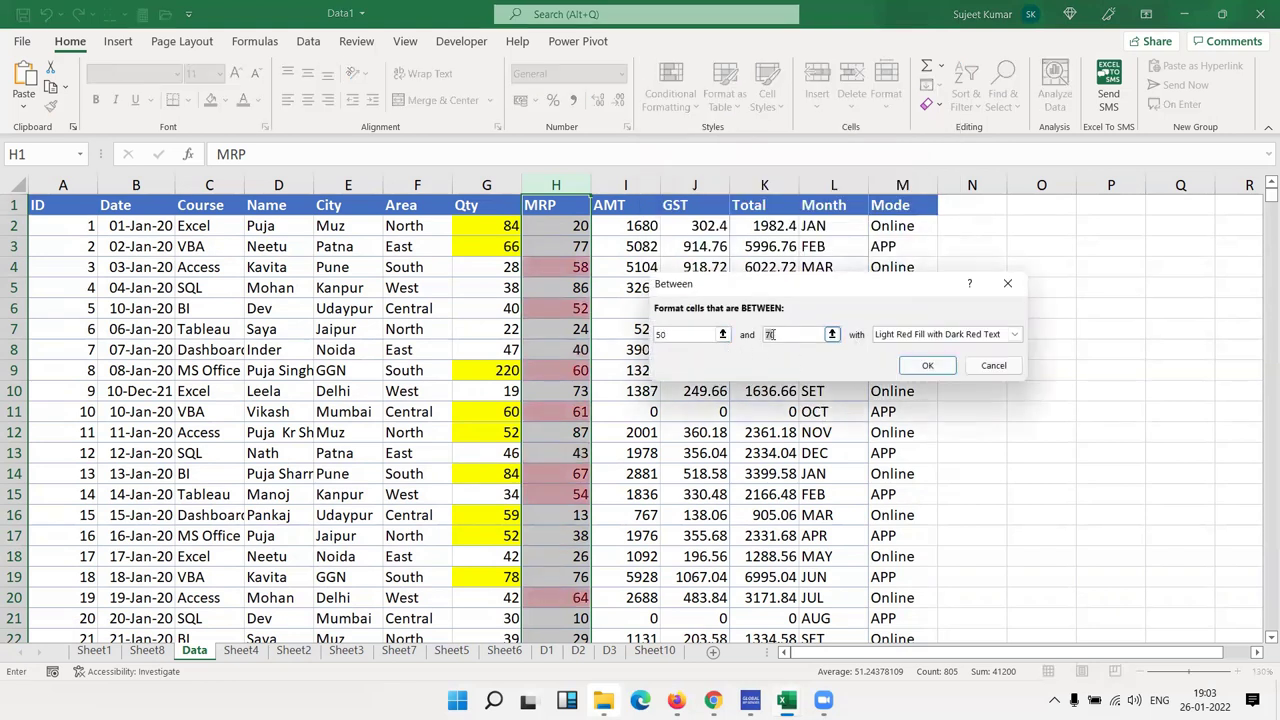
text(60)
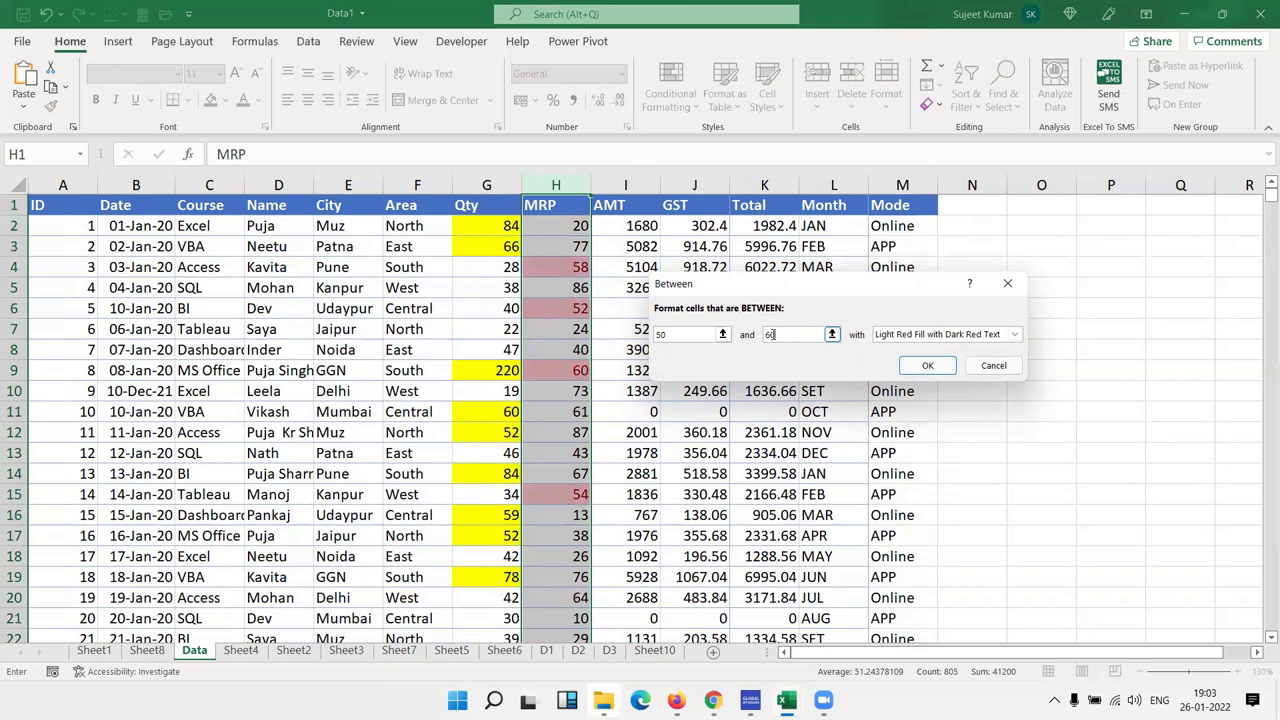
key(Escape)
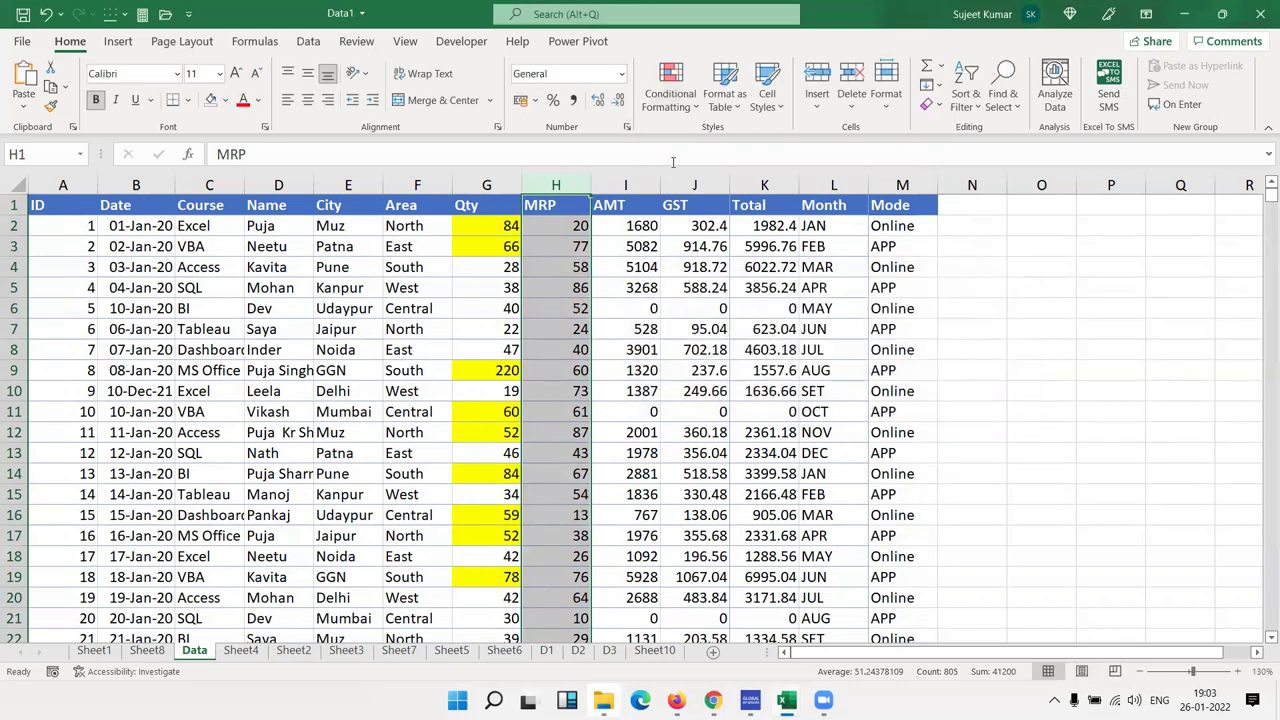
click(670, 90)
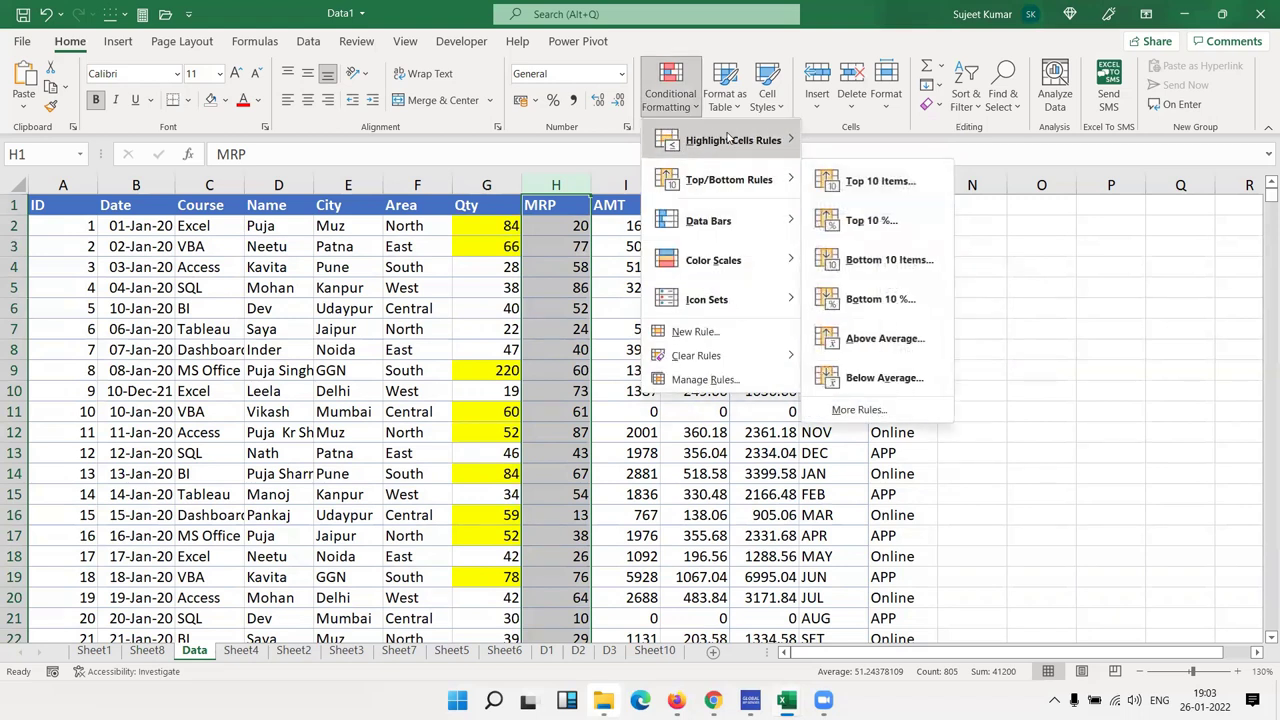
mouse_move(732, 140)
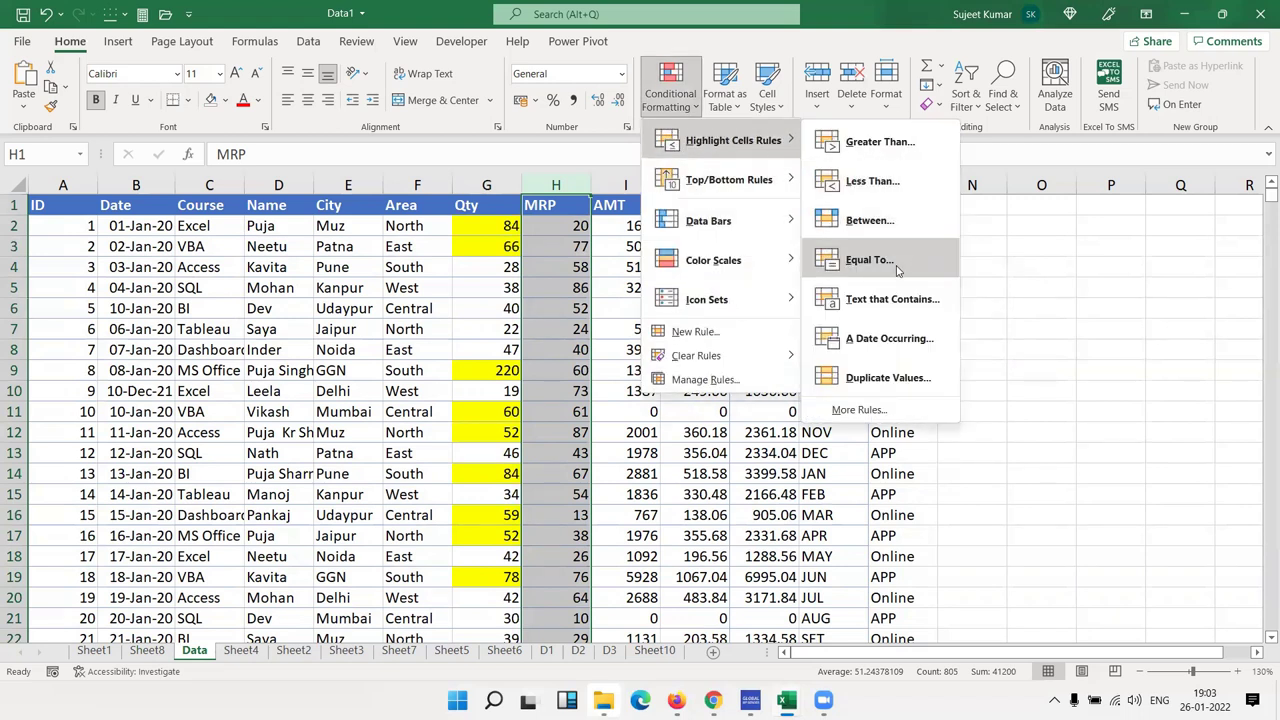
click(897, 268)
text(61)
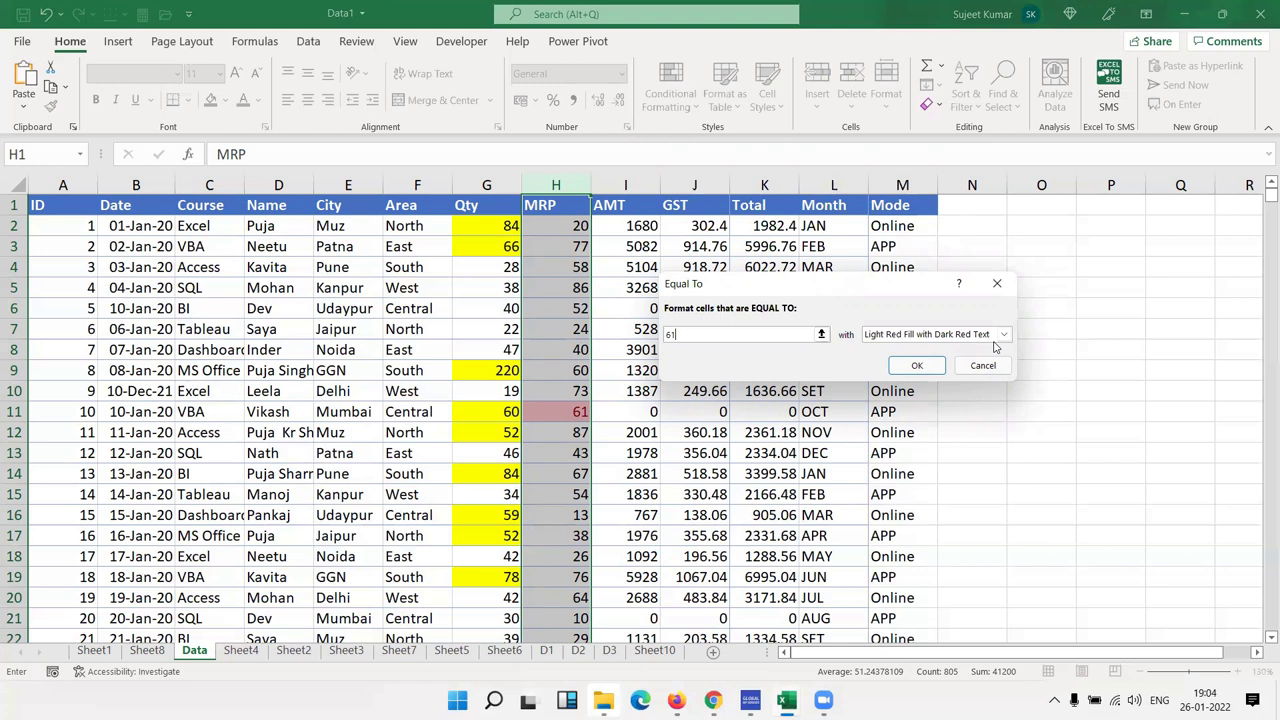
click(983, 365)
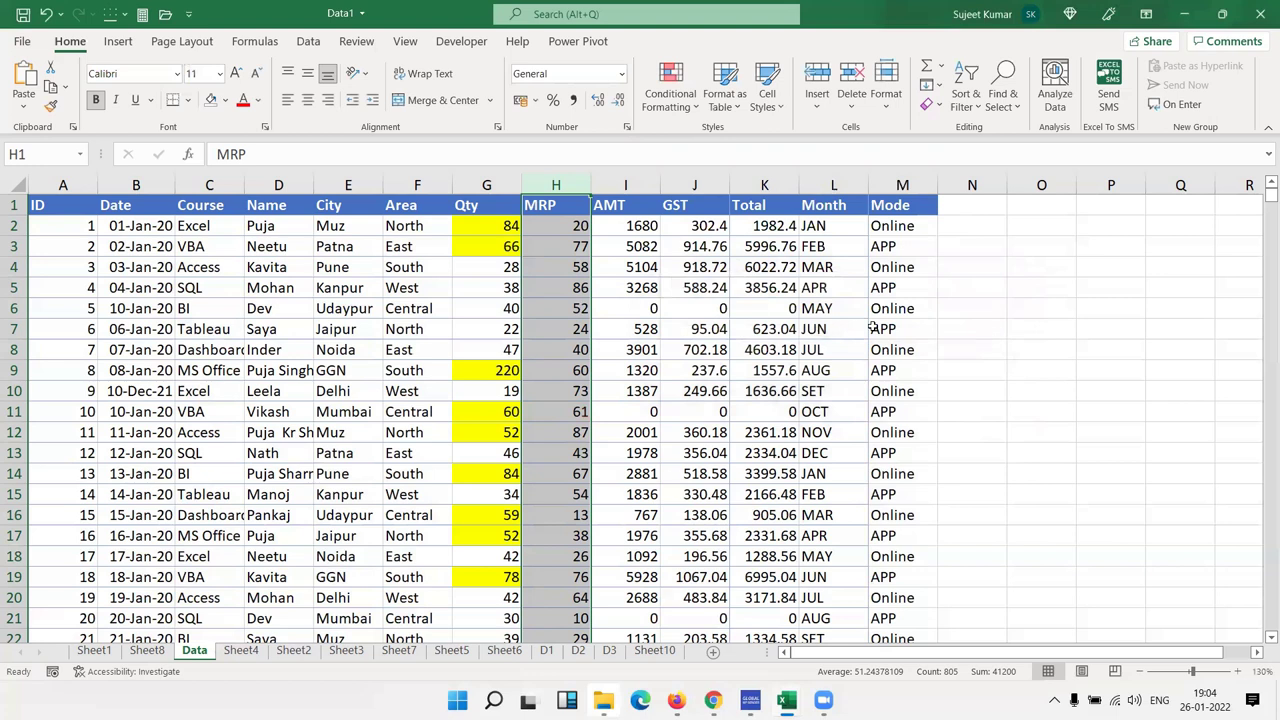
click(488, 325)
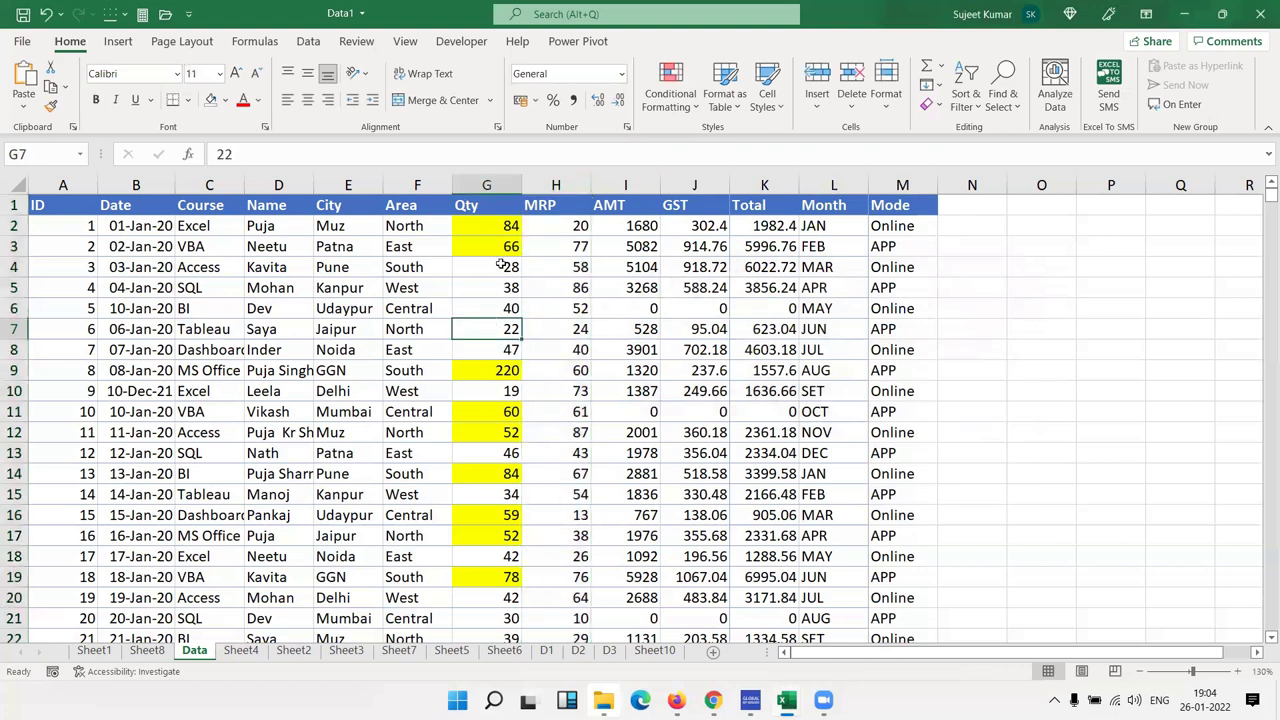
click(490, 186)
click(552, 352)
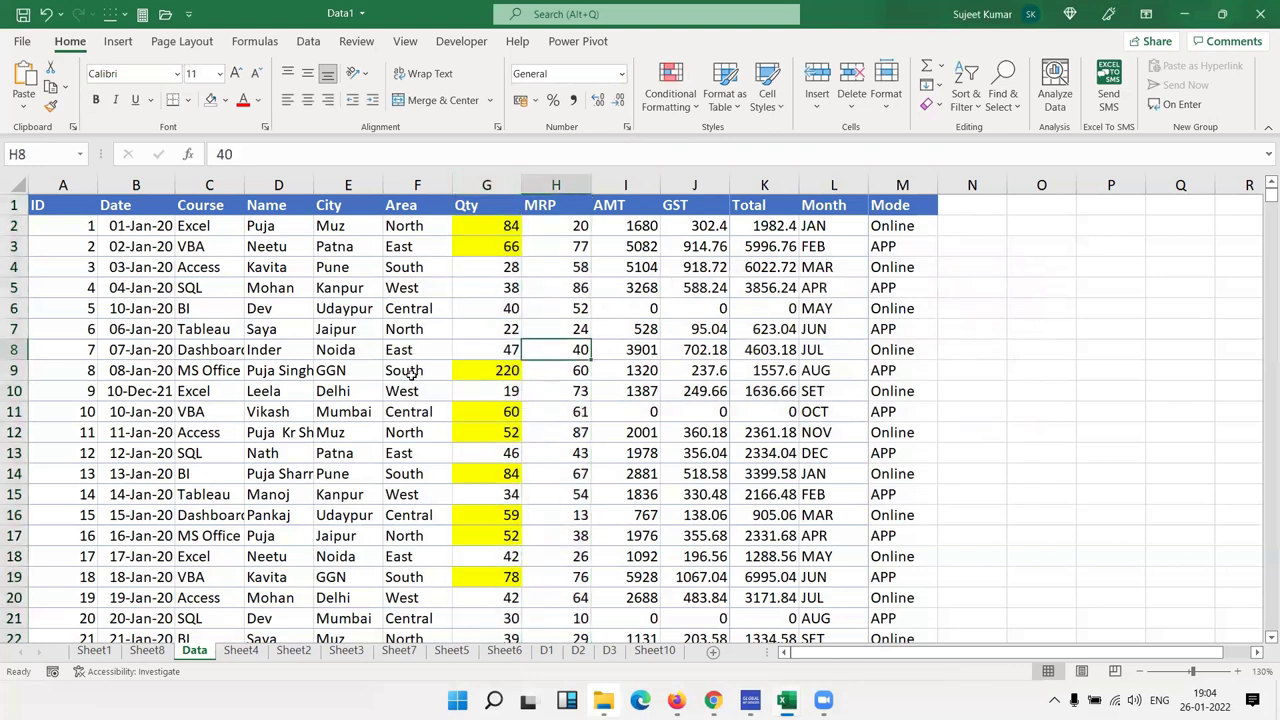
click(270, 185)
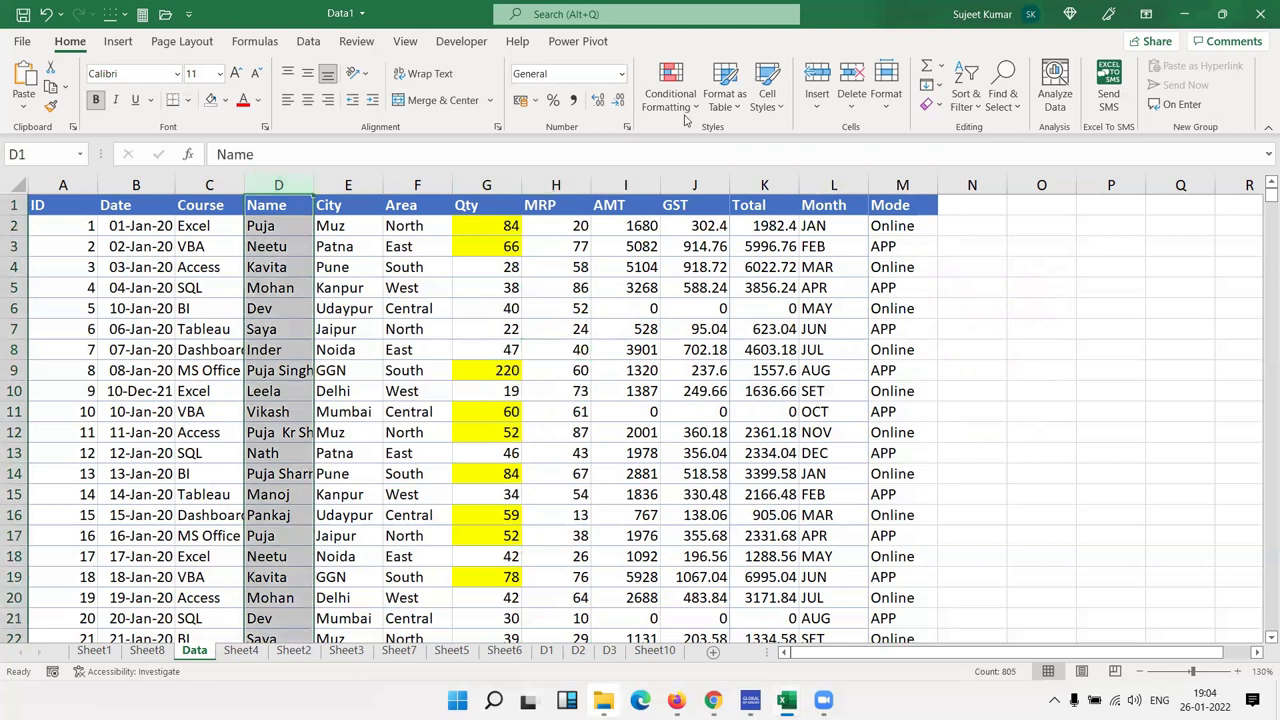
click(670, 88)
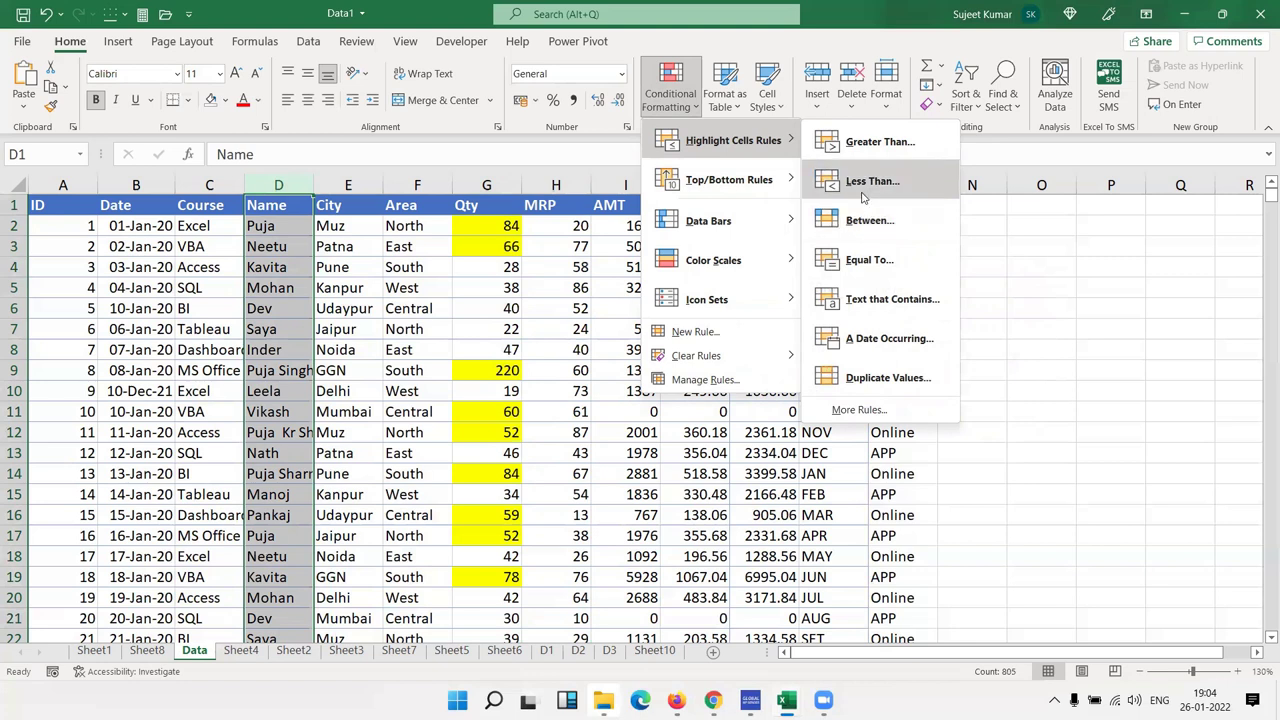
mouse_move(732, 140)
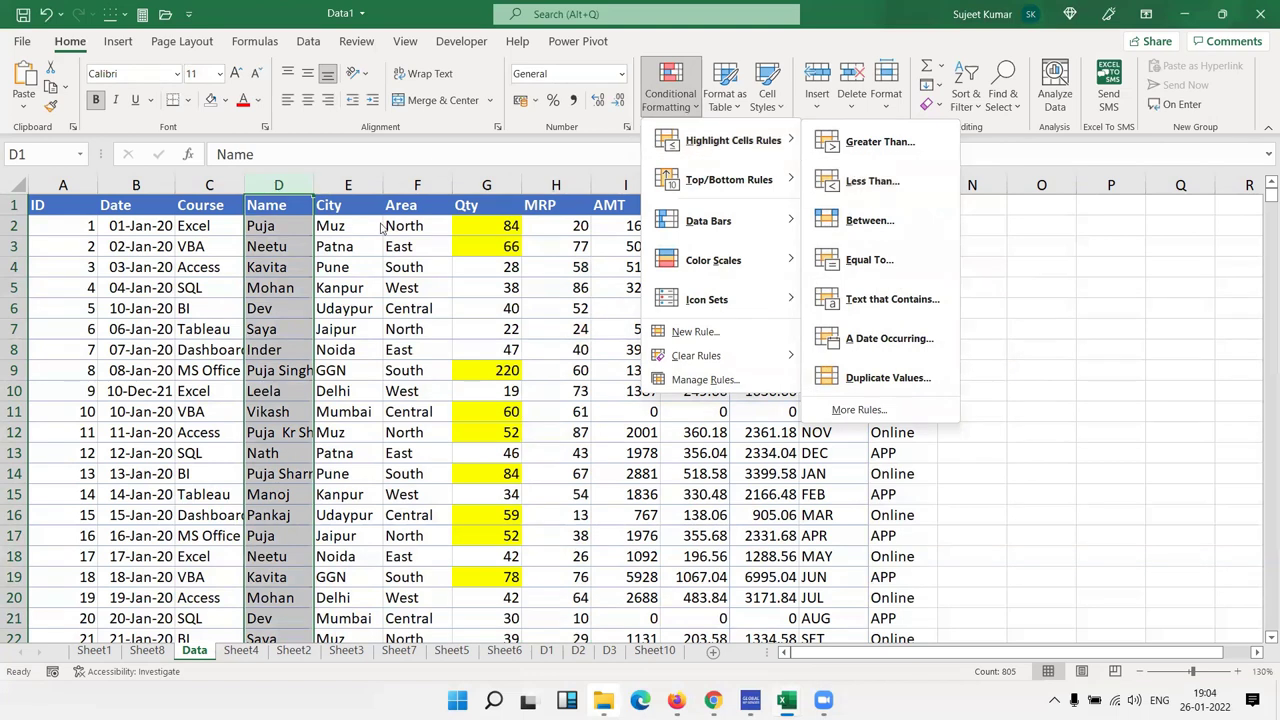
key(Escape)
key(Escape)
click(136, 190)
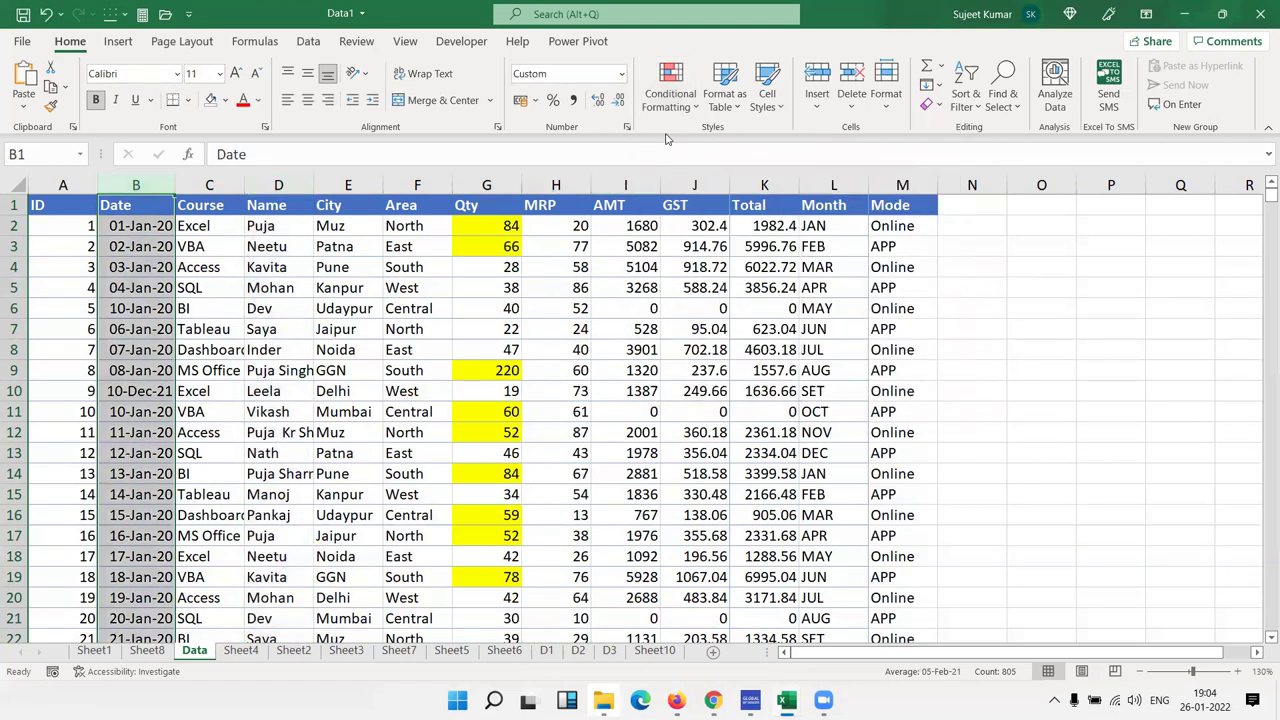
Start a Less Than rule on the Date column with threshold 8-JAN-20
click(670, 88)
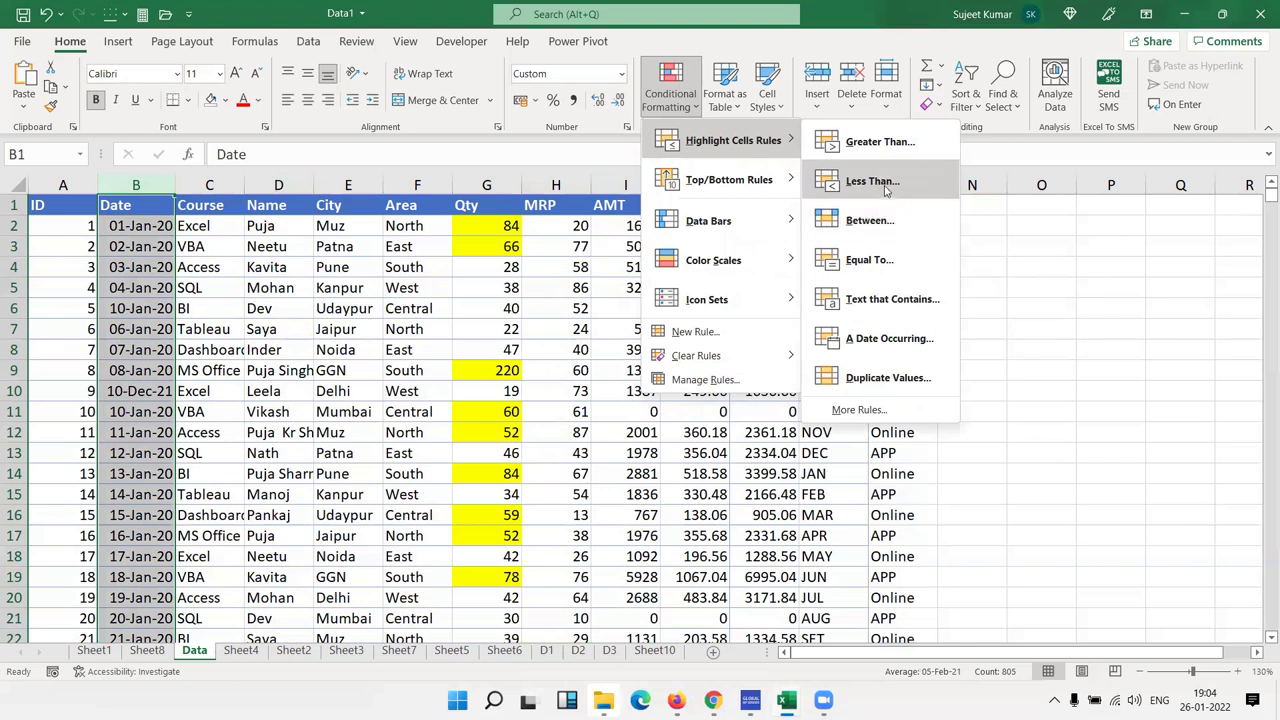
click(884, 186)
click(670, 335)
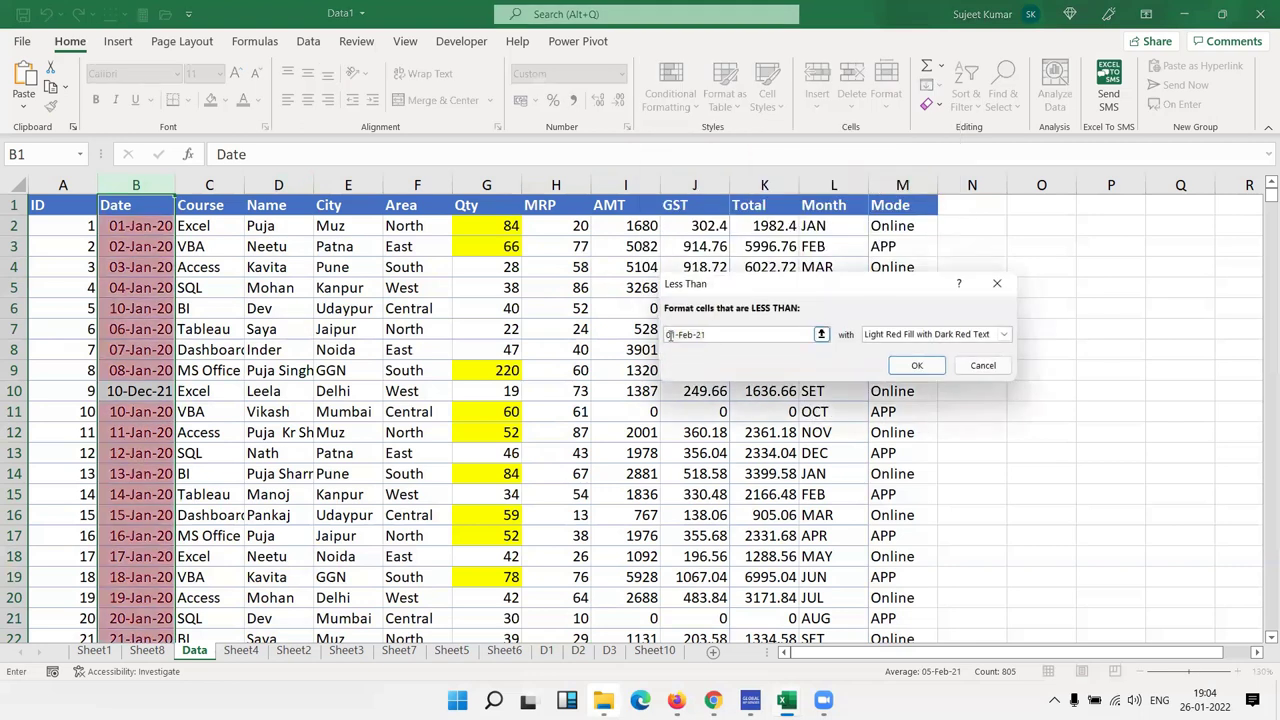
double_click(726, 333)
text(10)
key(BackSpace)
key(BackSpace)
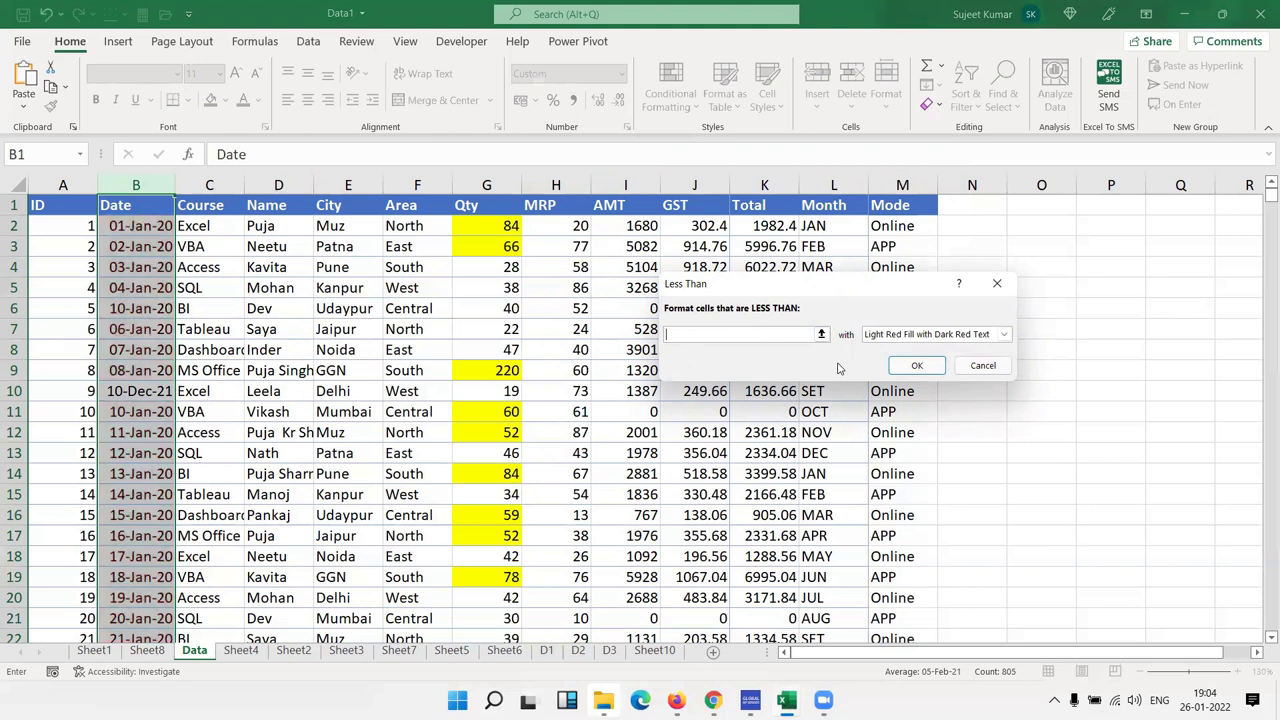
text(/)
key(BackSpace)
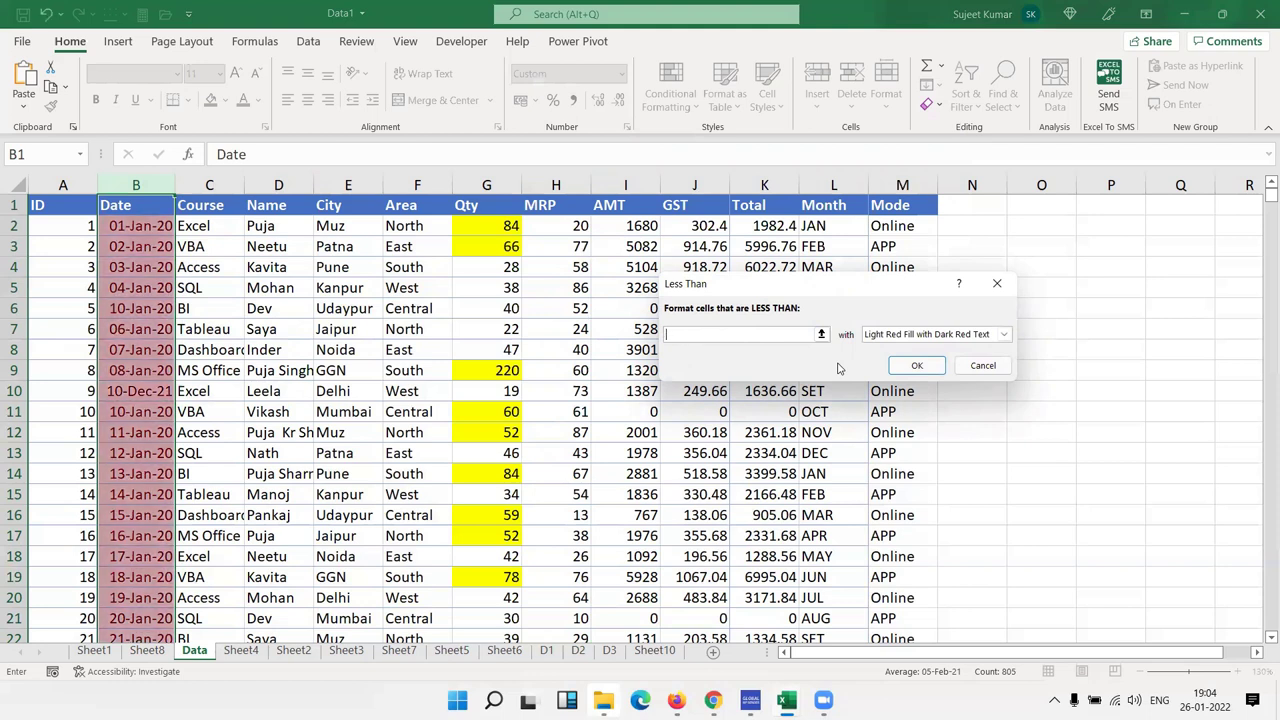
text(8/)
key(BackSpace)
text(JAN-)
text(20)
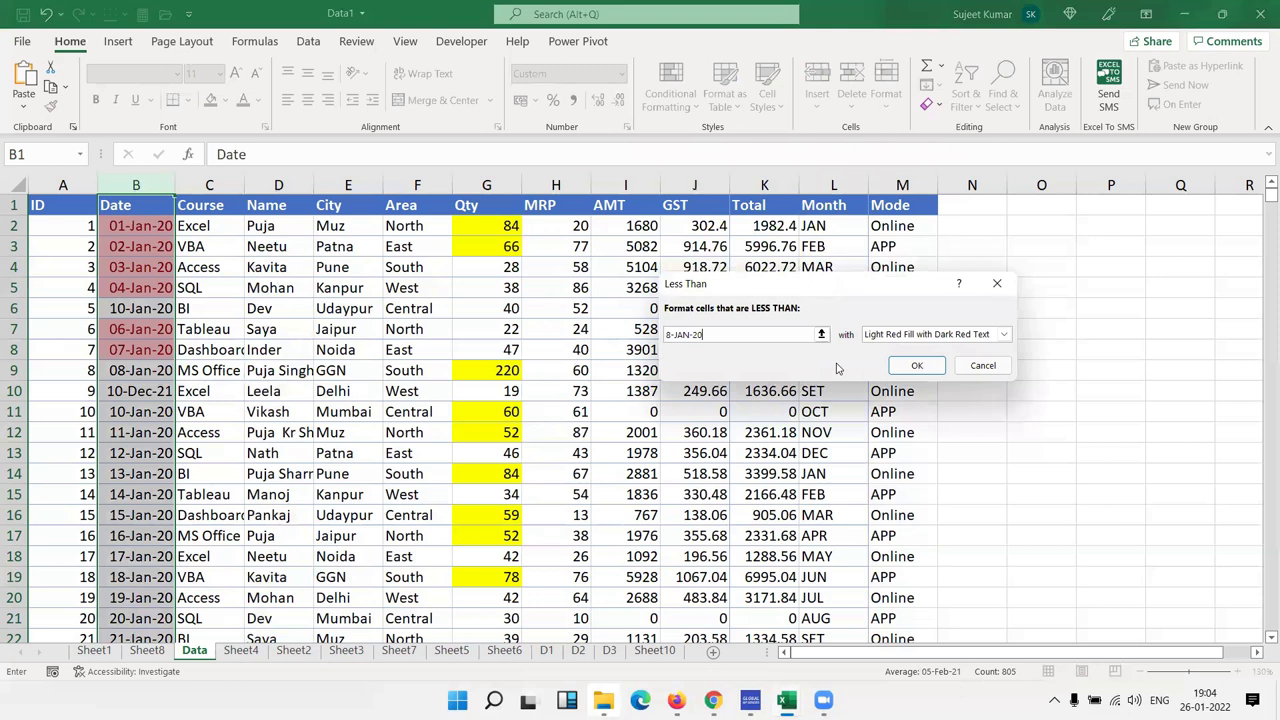
Apply the less-than-8-JAN-20 rule to the Date column
click(916, 365)
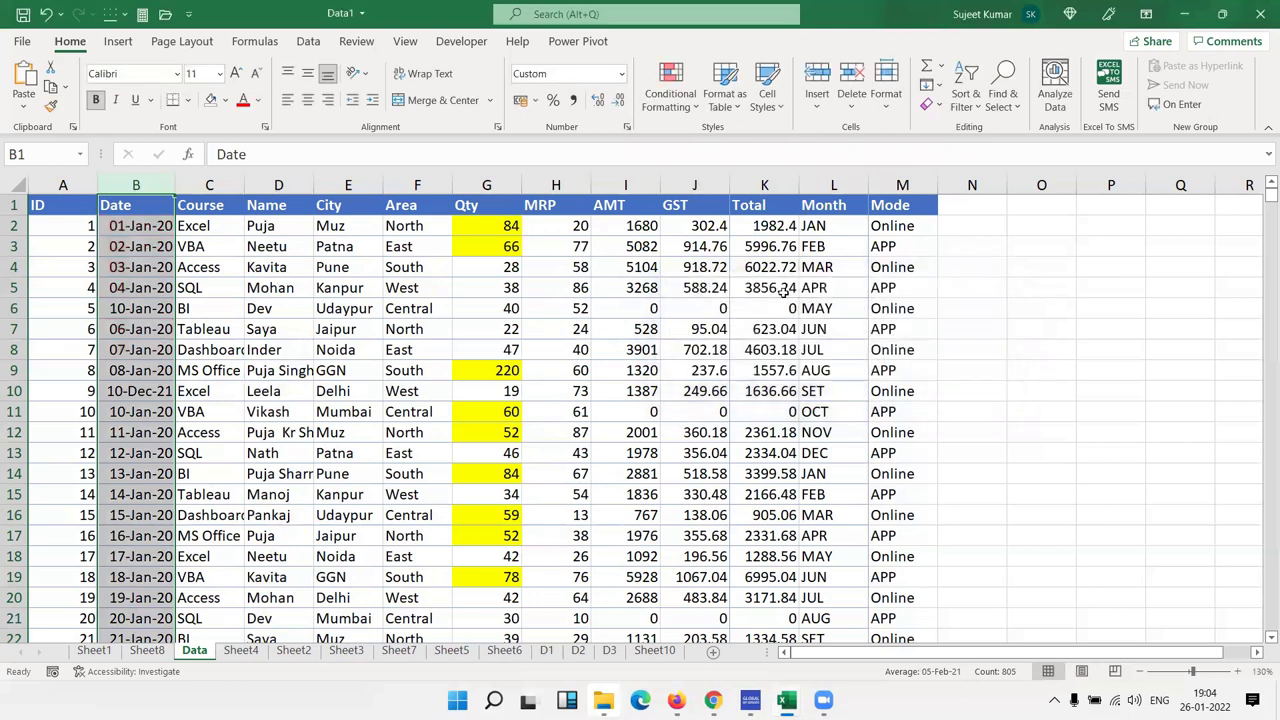
click(697, 110)
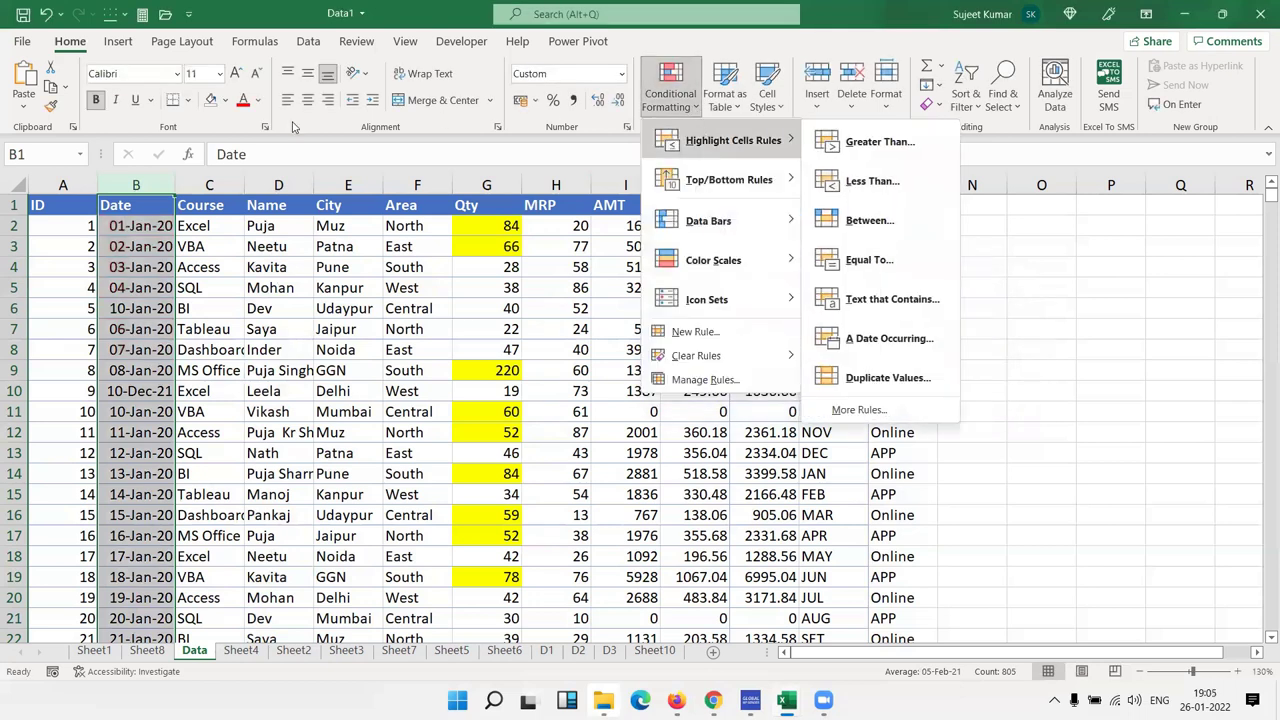
click(291, 187)
Highlight Name column cells equal to 'dev' with light red fill
click(289, 184)
click(698, 112)
mouse_move(728, 179)
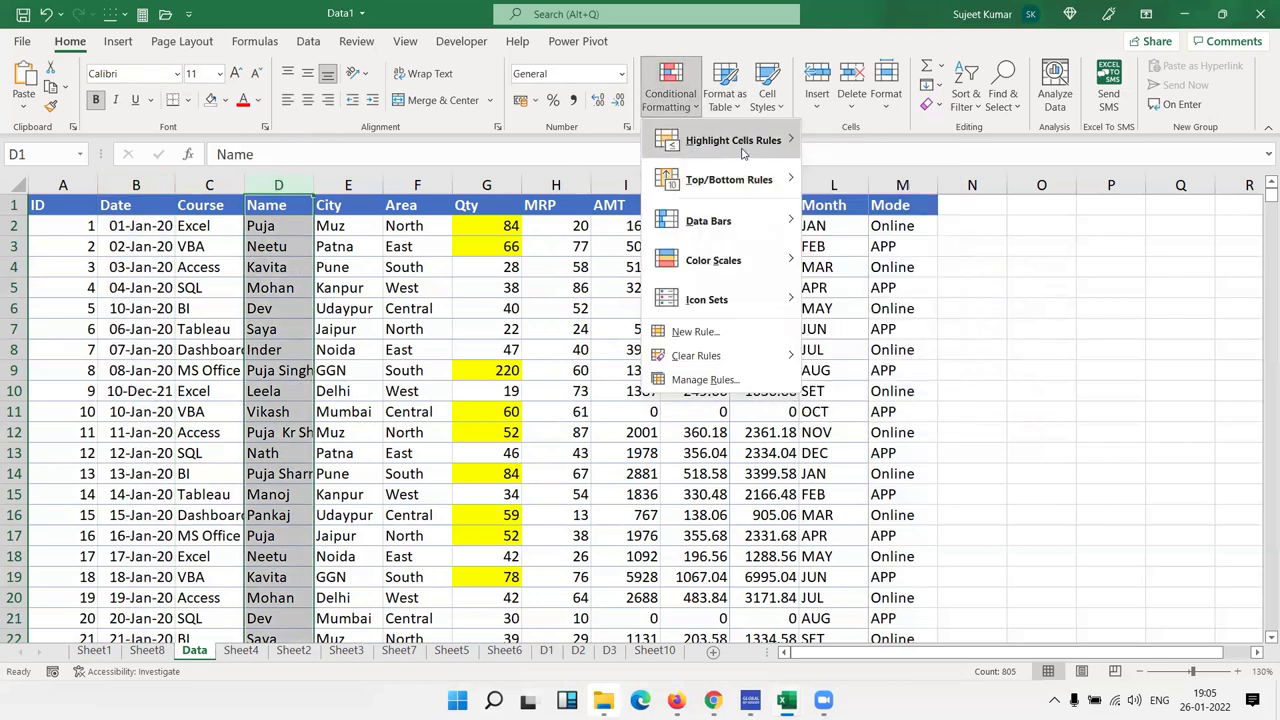
mouse_move(733, 140)
click(853, 253)
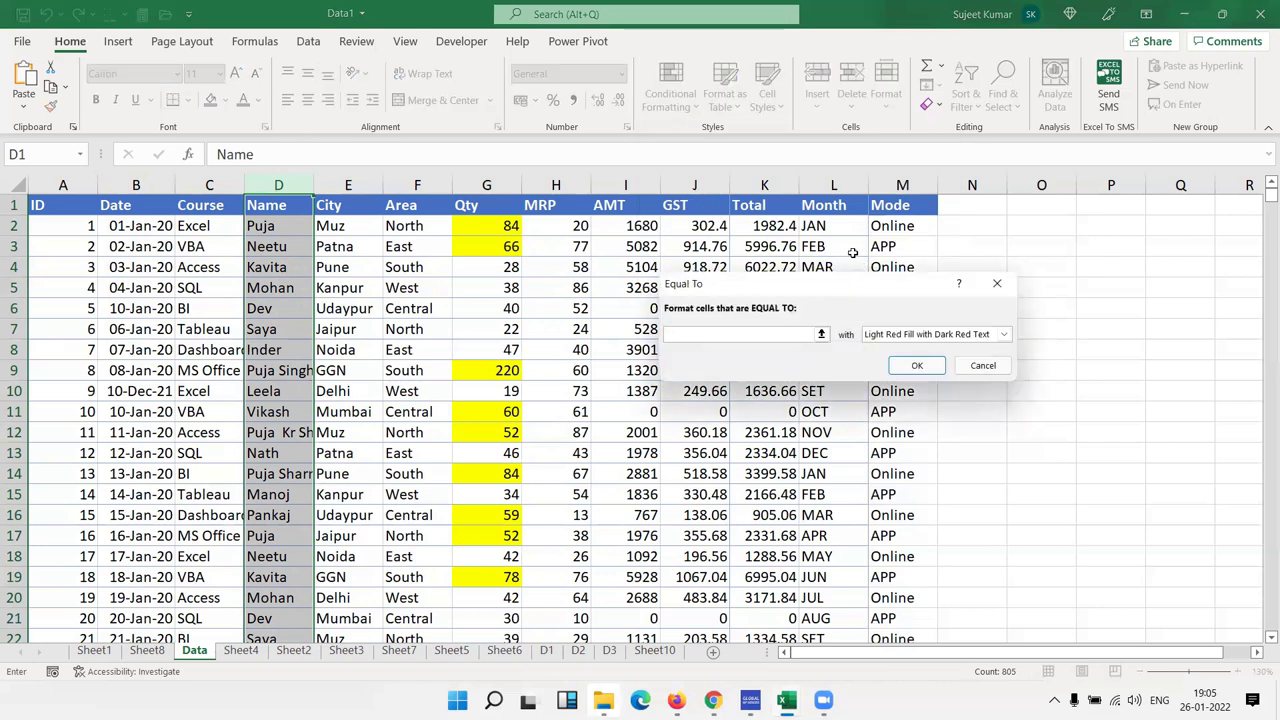
text(dev)
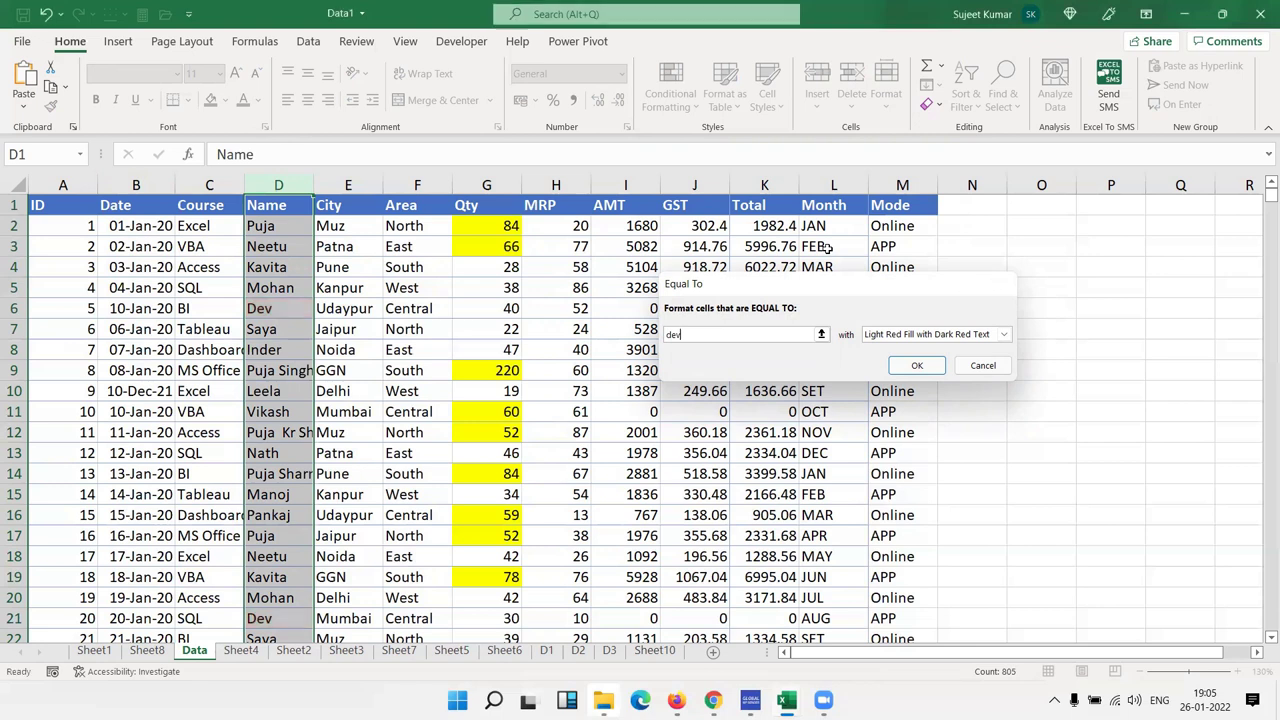
key(Return)
click(420, 185)
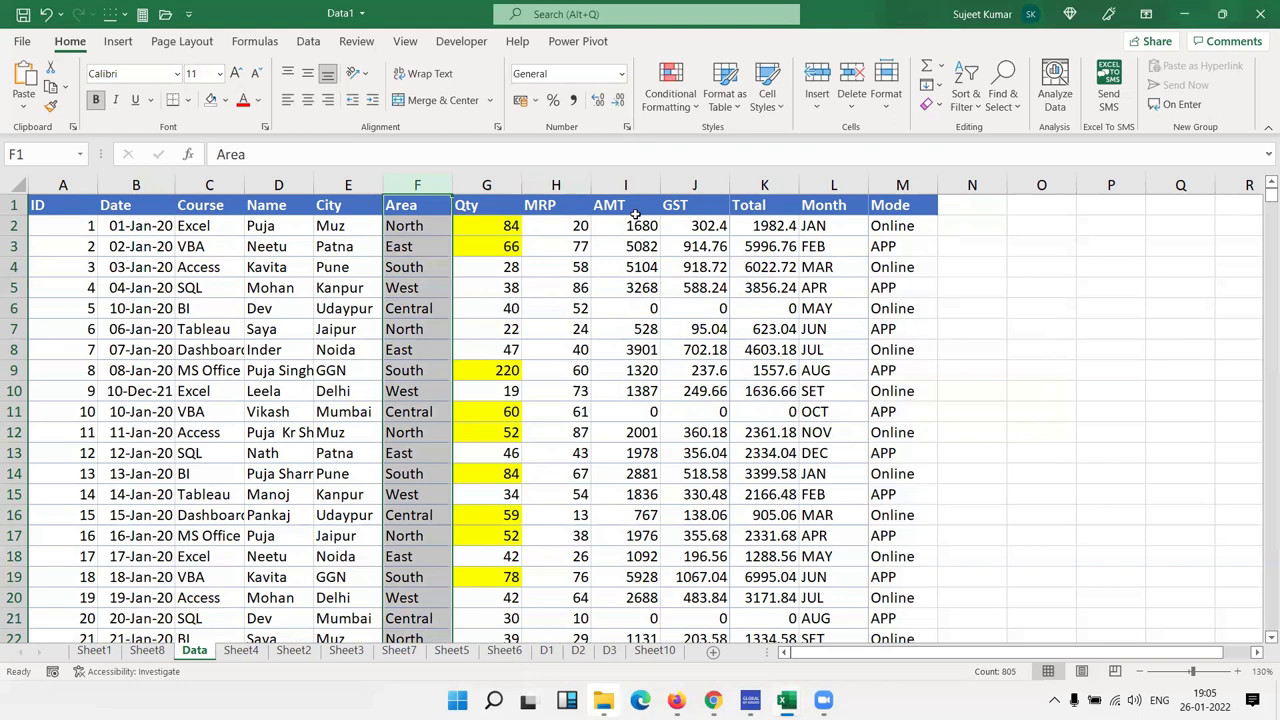
click(670, 85)
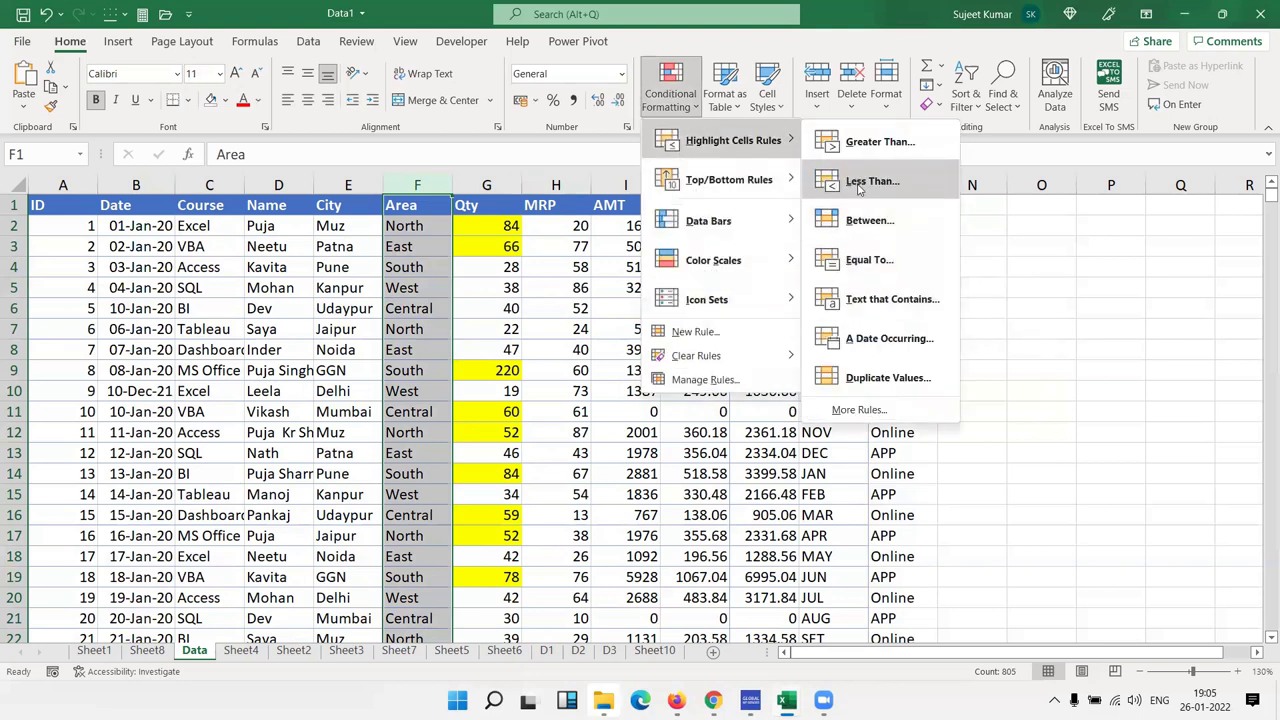
click(294, 325)
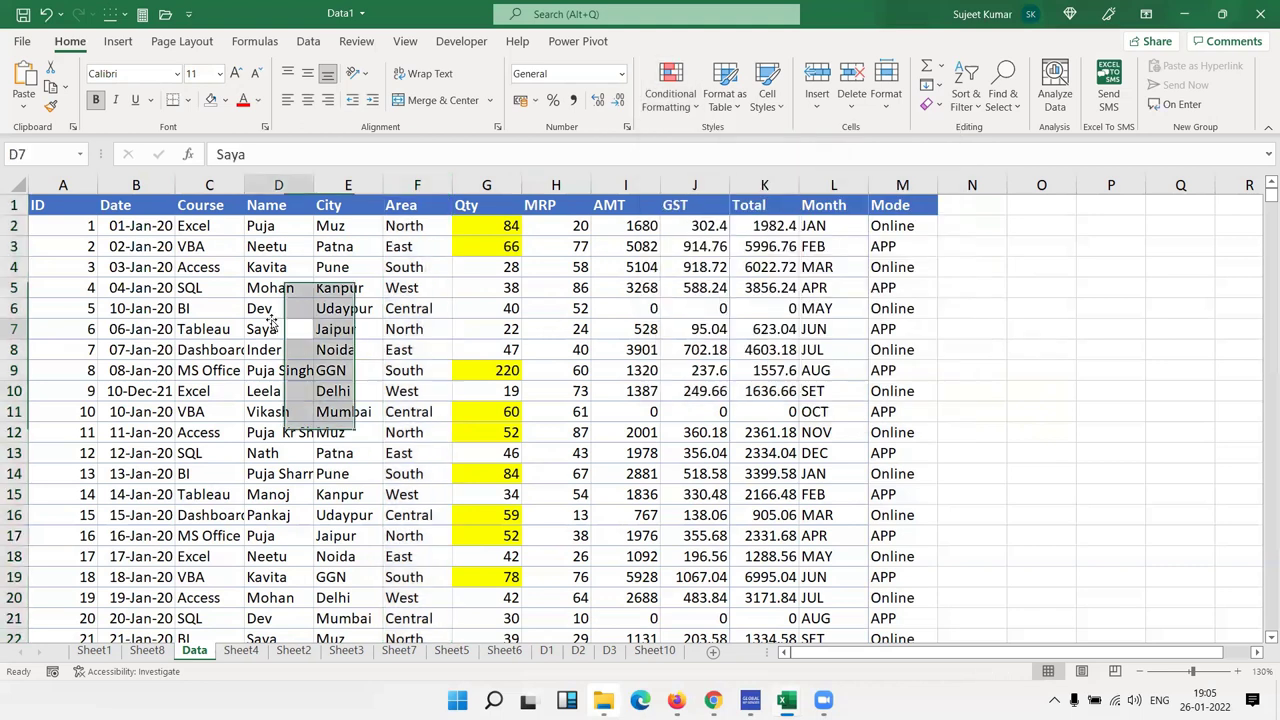
click(285, 350)
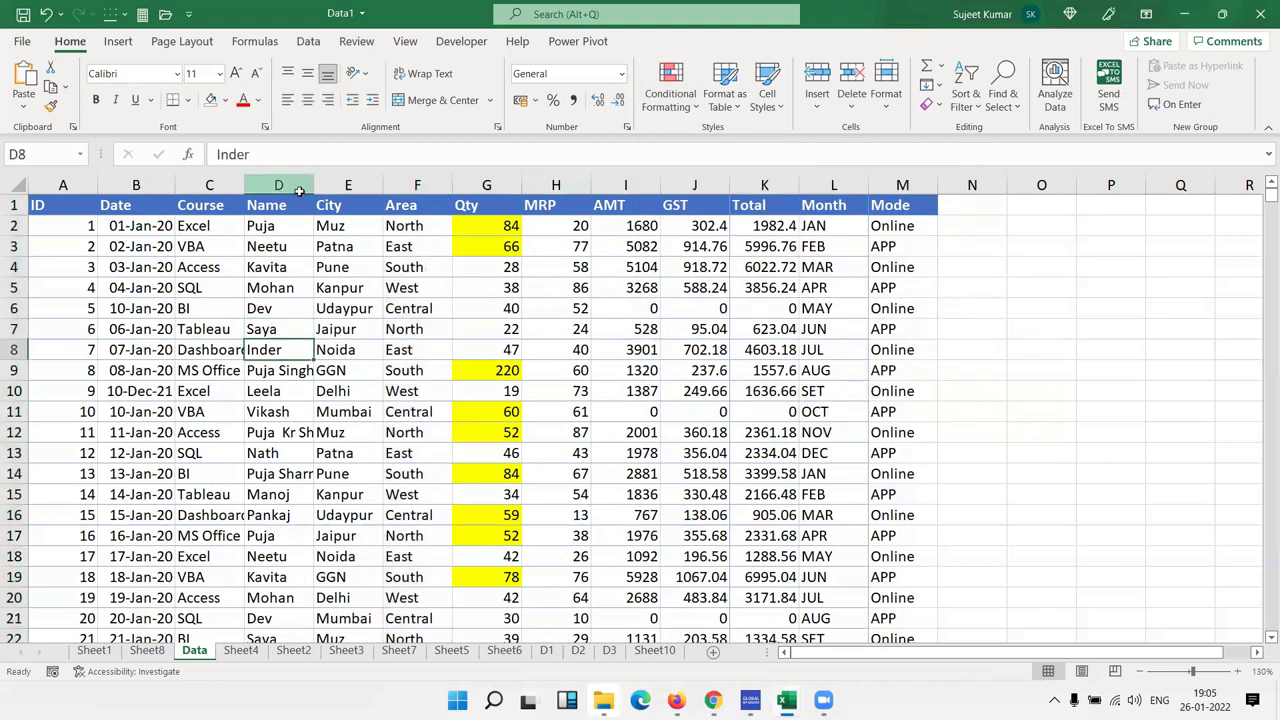
click(285, 185)
click(670, 88)
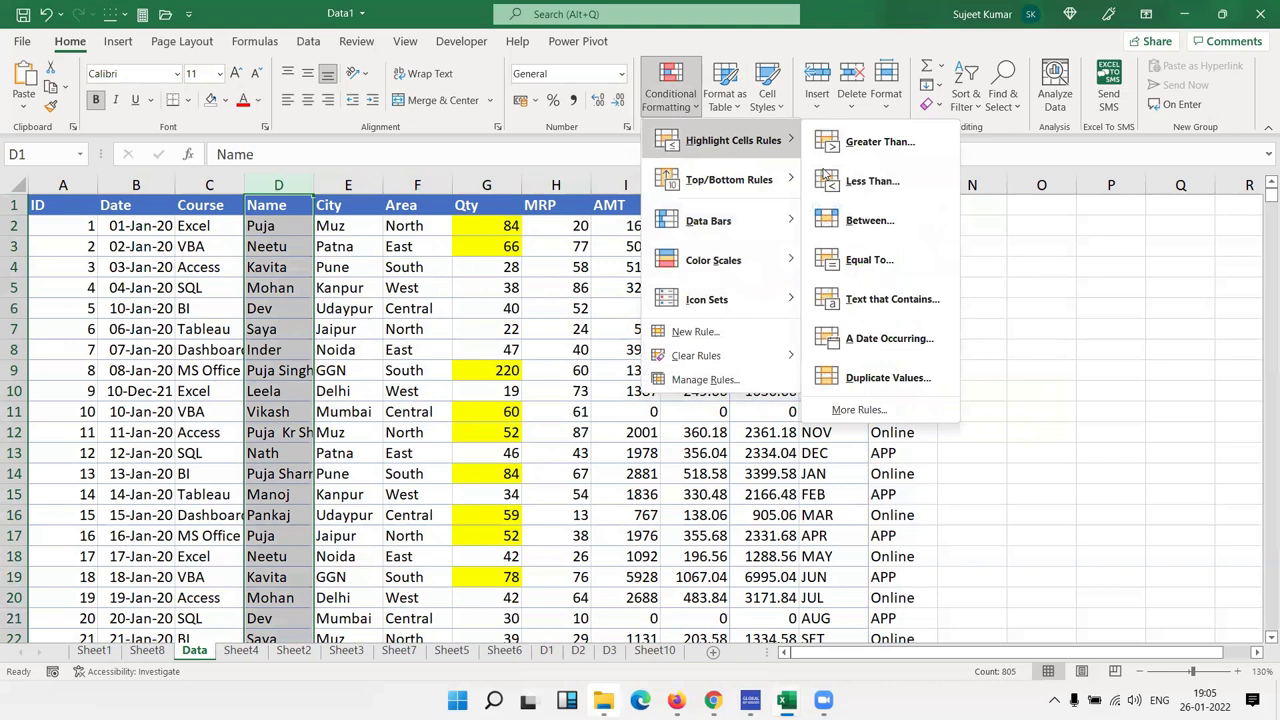
mouse_move(725, 140)
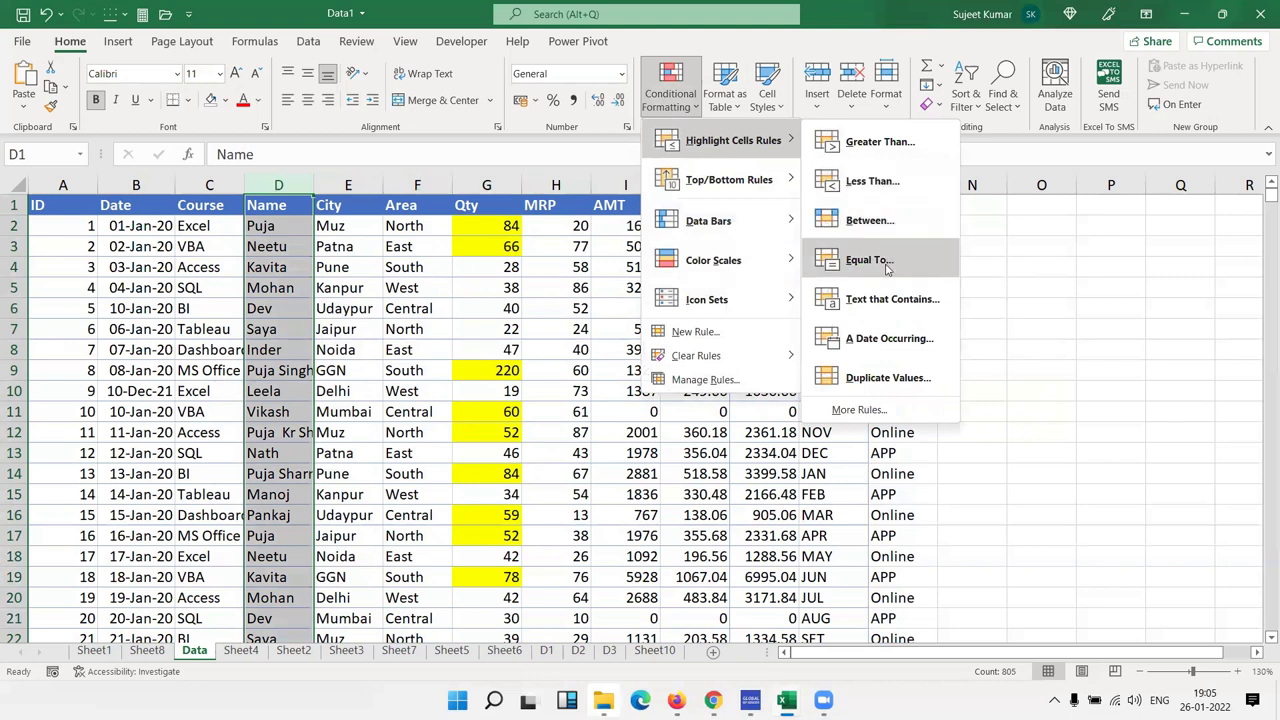
click(886, 268)
text(Pu)
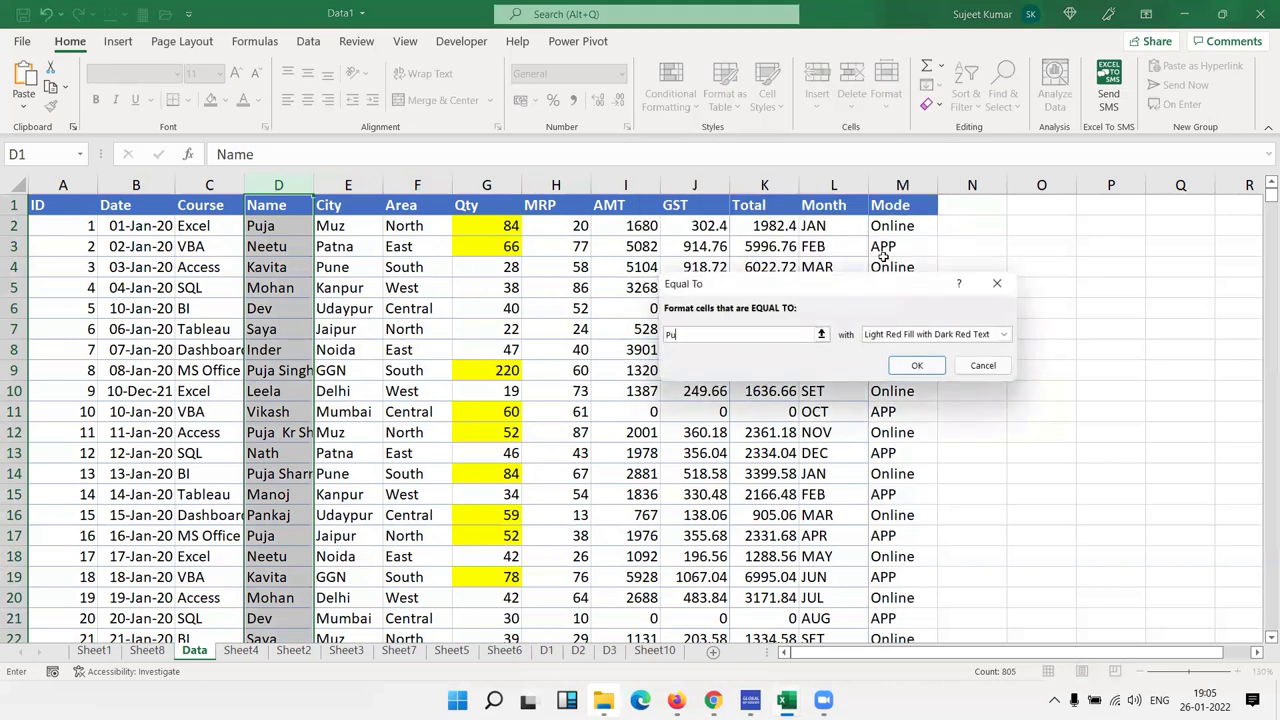
text(ja)
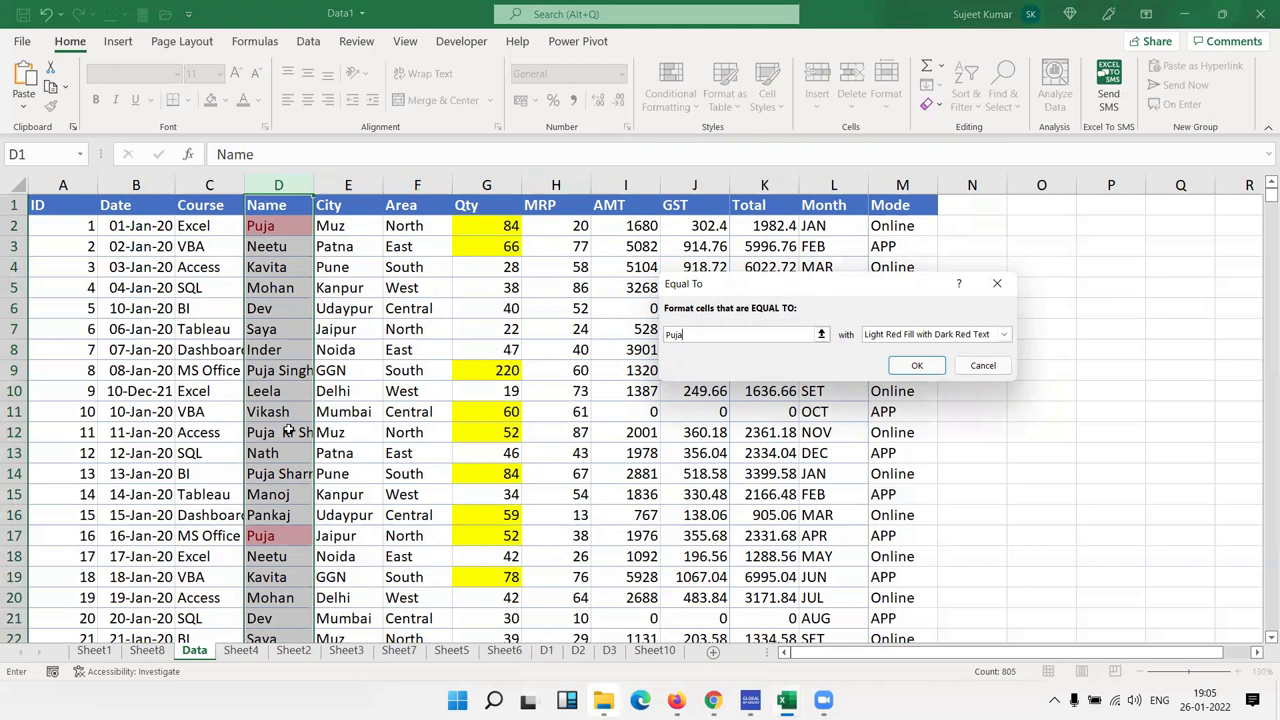
key(Escape)
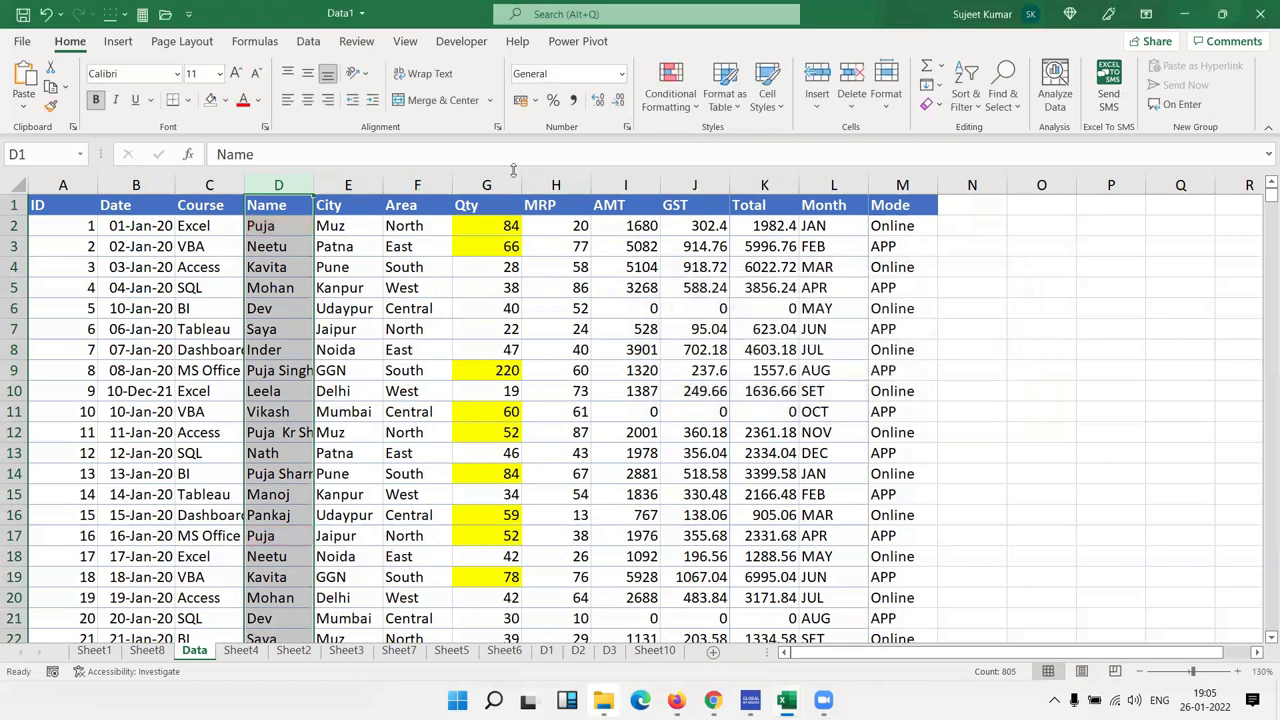
click(670, 85)
mouse_move(727, 140)
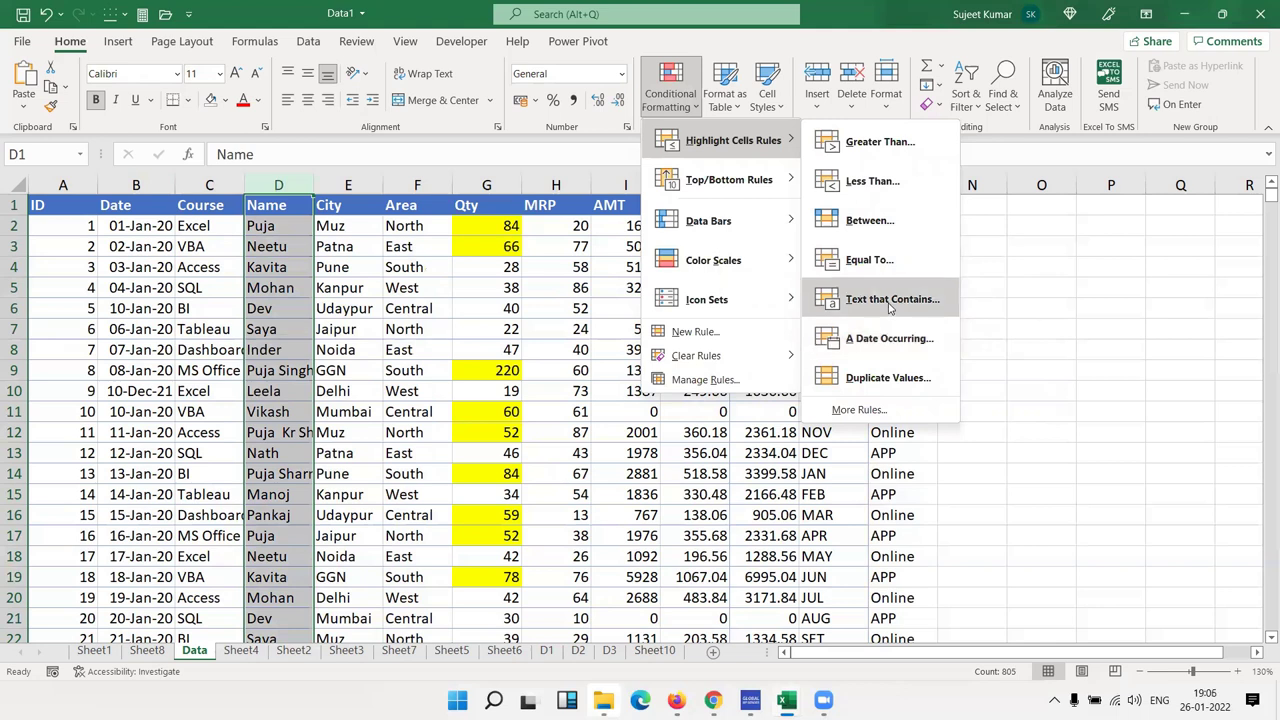
click(889, 308)
text(Puja)
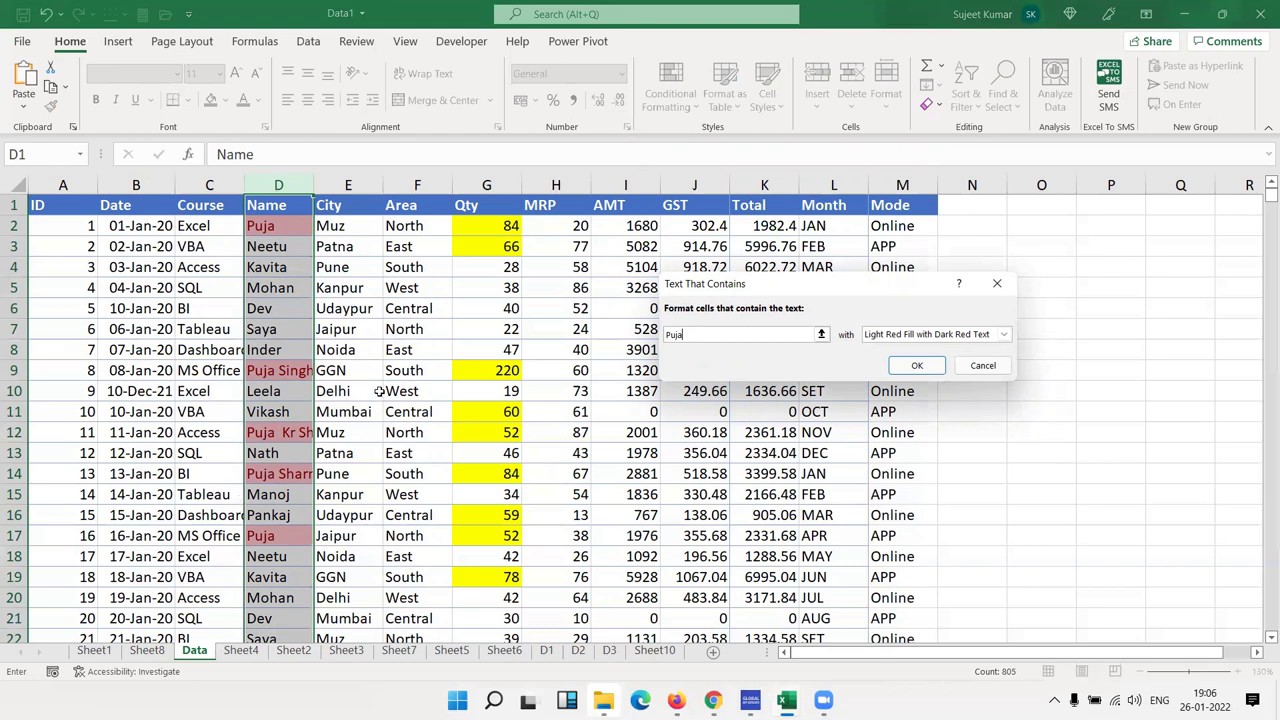
key(Escape)
click(665, 95)
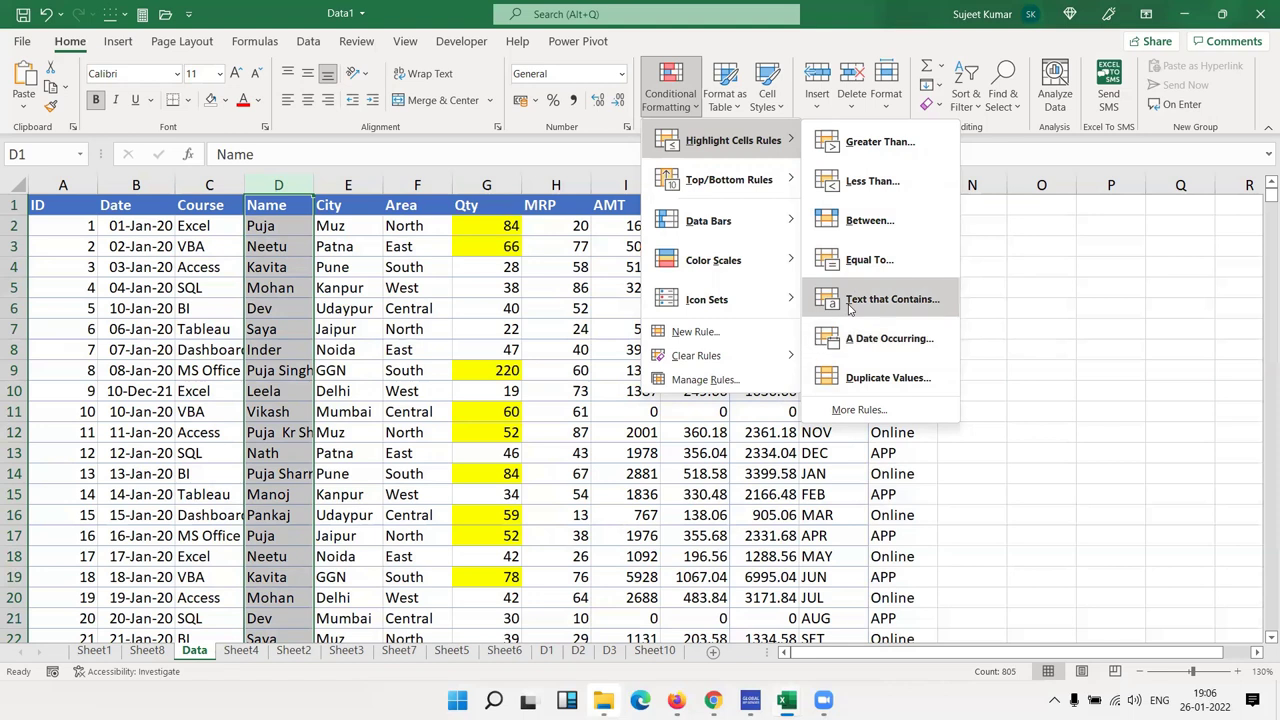
Enter 1/1 in B2 and fill the Date column down as a daily series from 01-Jan-22
key(Escape)
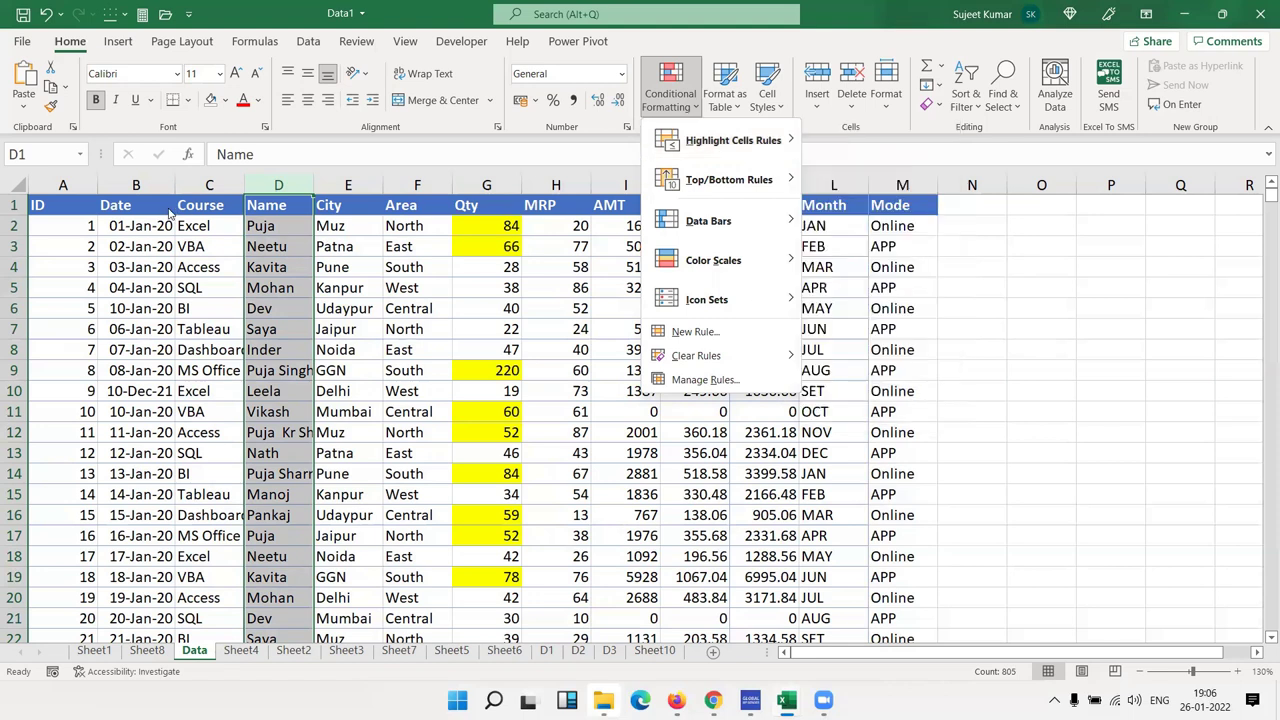
key(Escape)
click(153, 221)
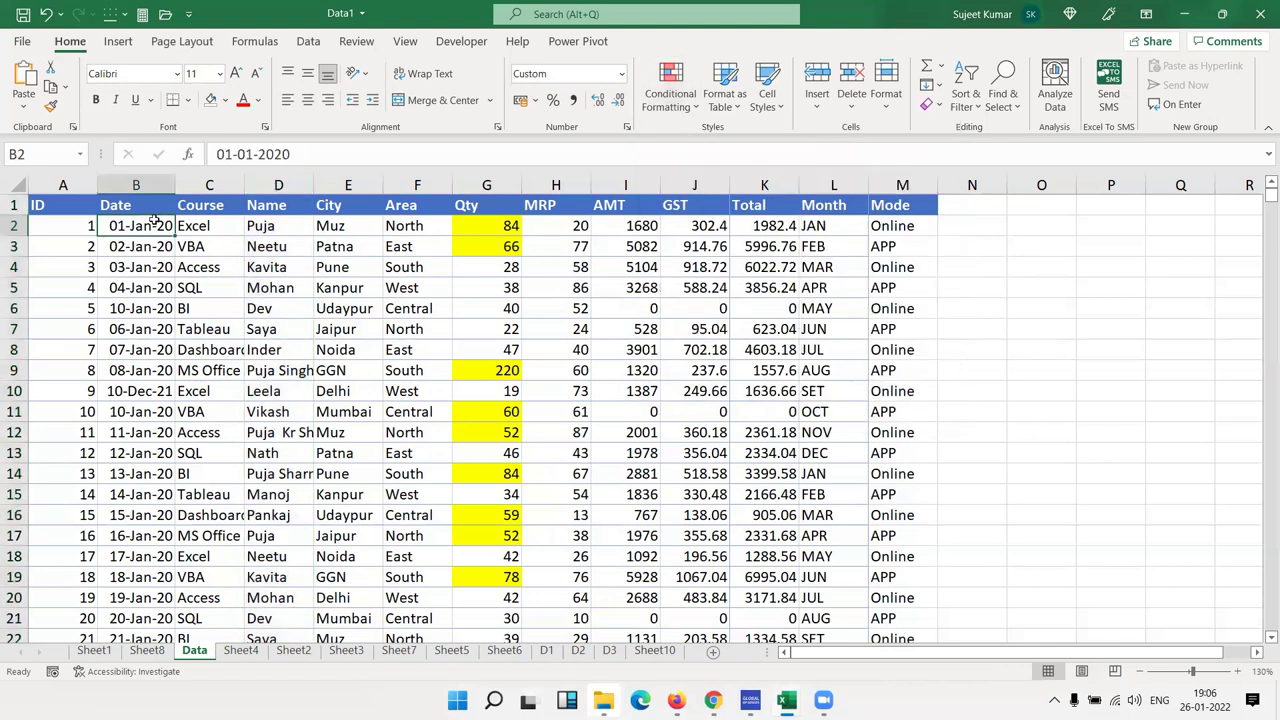
text(1/1)
key(Return)
click(155, 221)
double_click(173, 231)
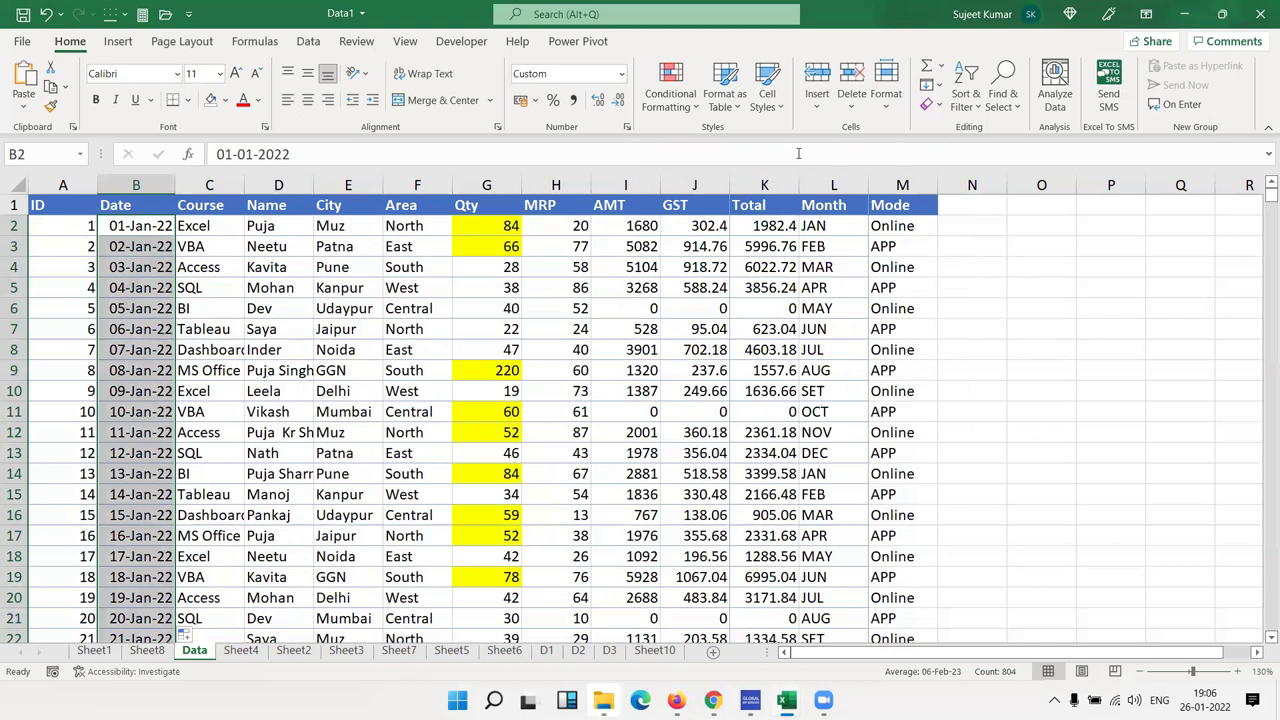
Highlight the Date cell equal to 26-Jan-22 with light red fill and dark red text
click(671, 88)
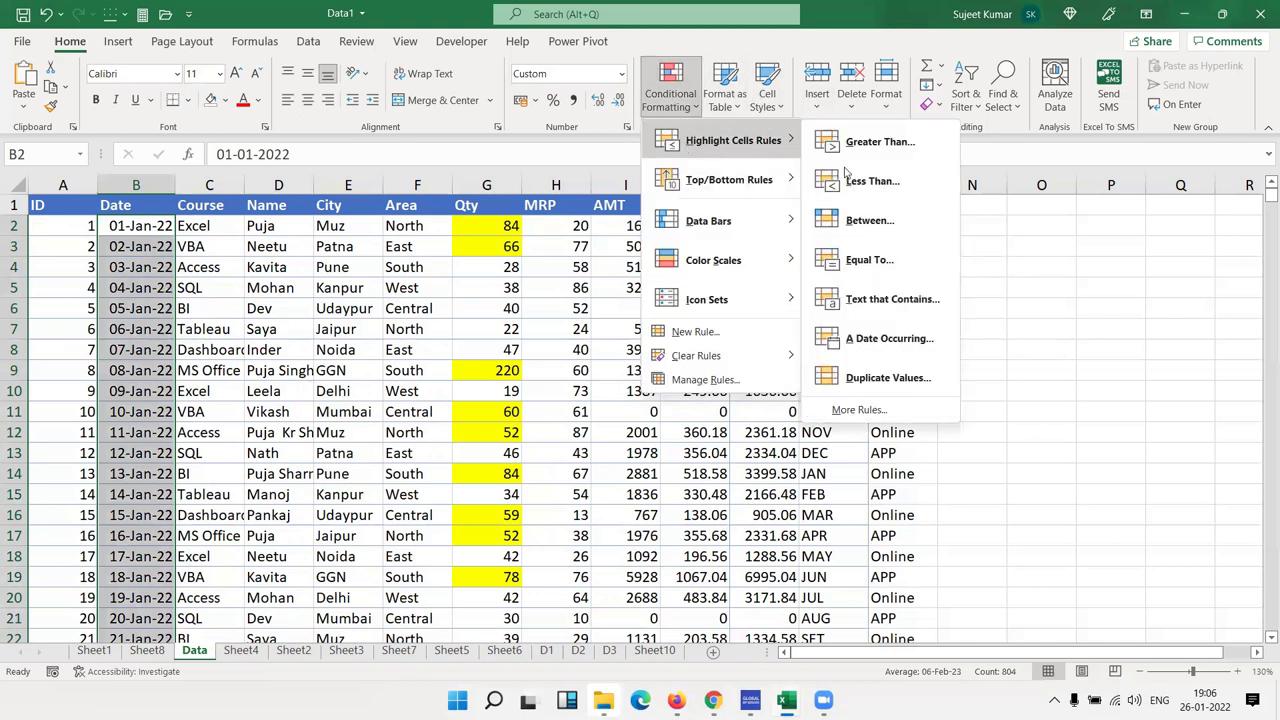
click(869, 261)
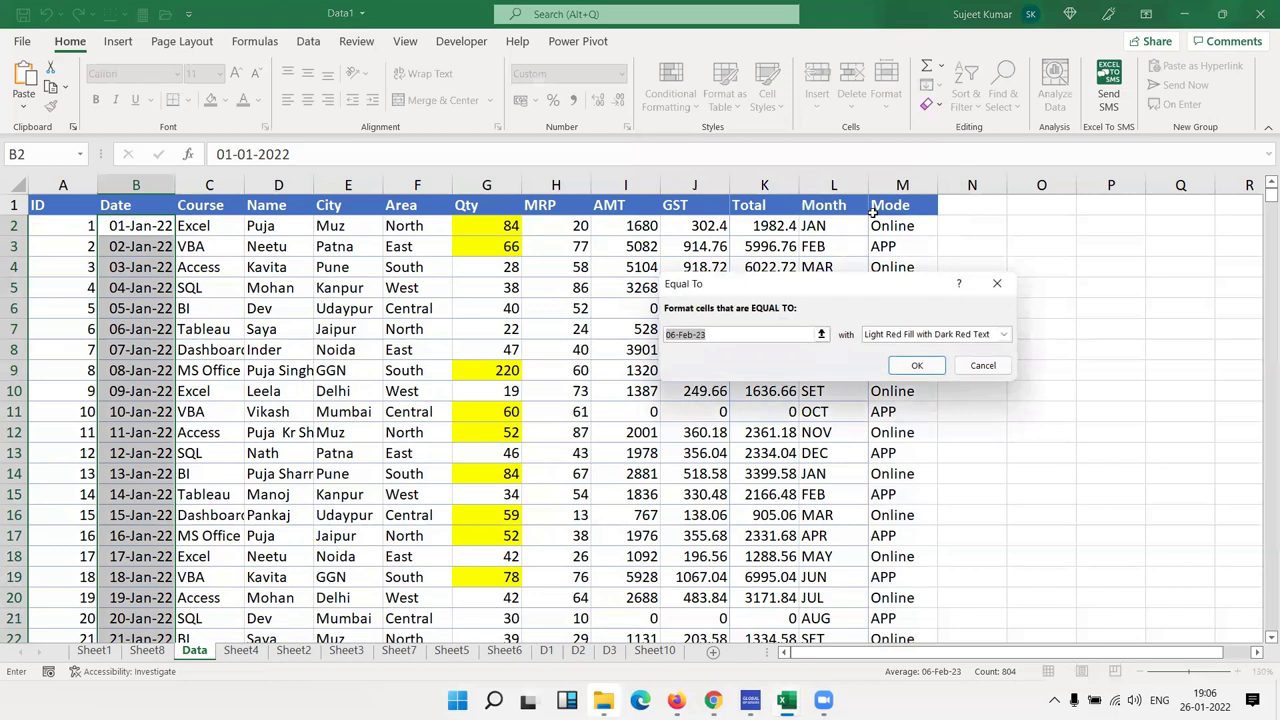
text(26)
click(917, 365)
scroll(240, 494, down, 3)
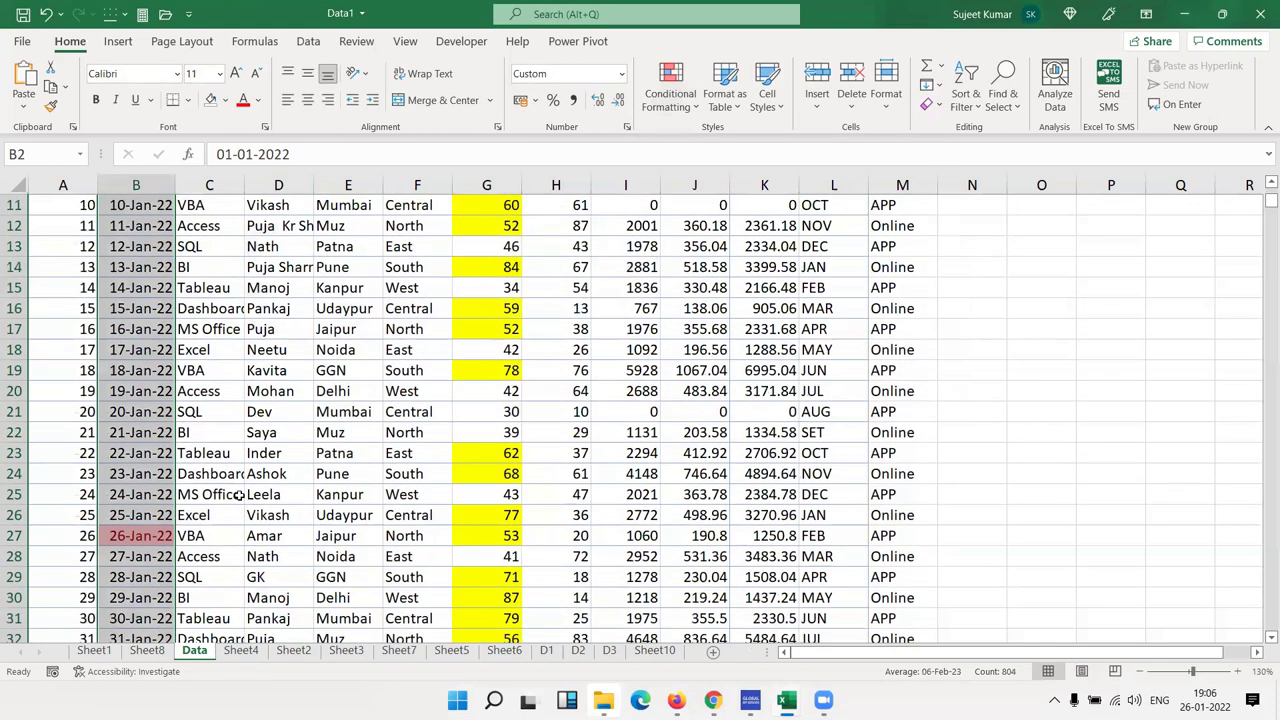
click(148, 535)
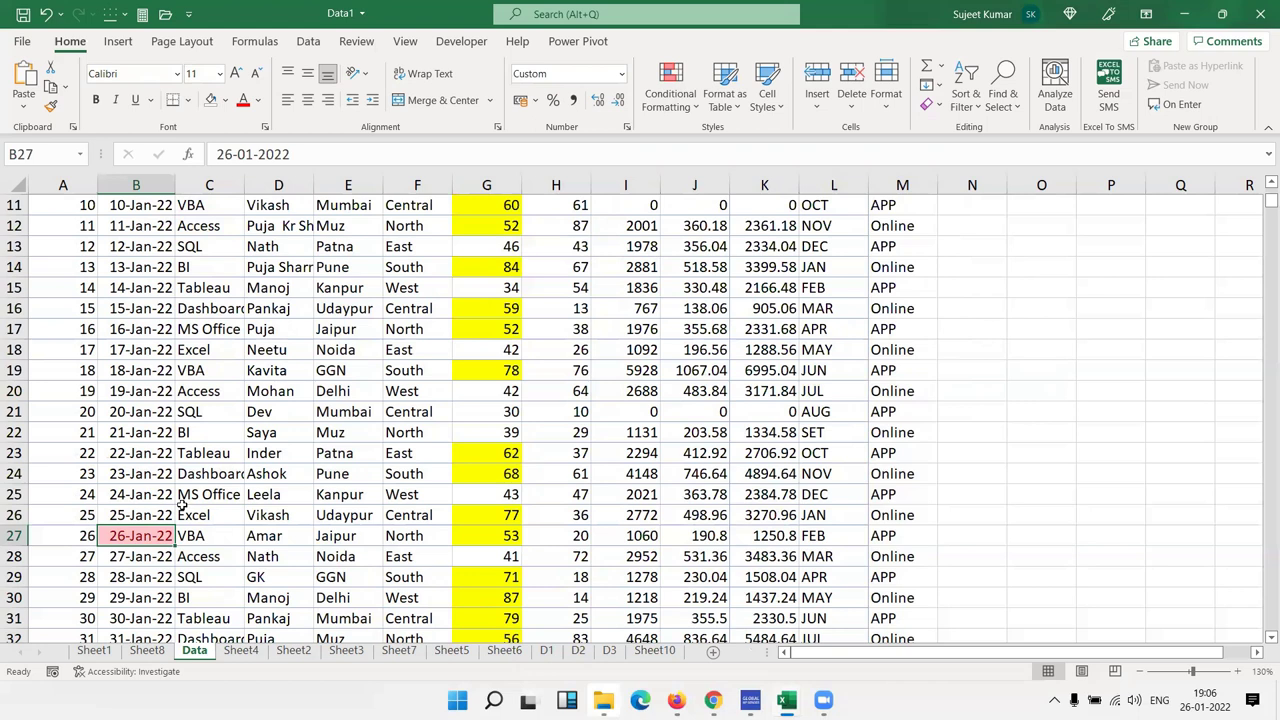
click(128, 556)
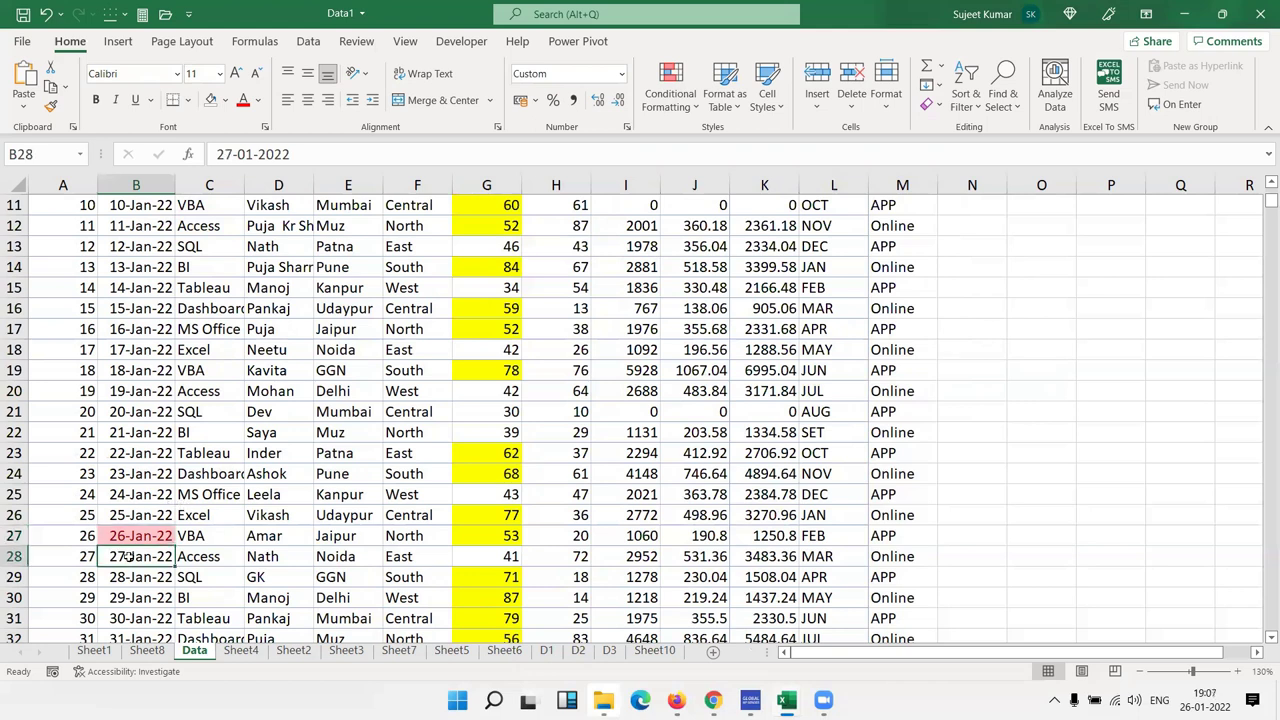
click(135, 537)
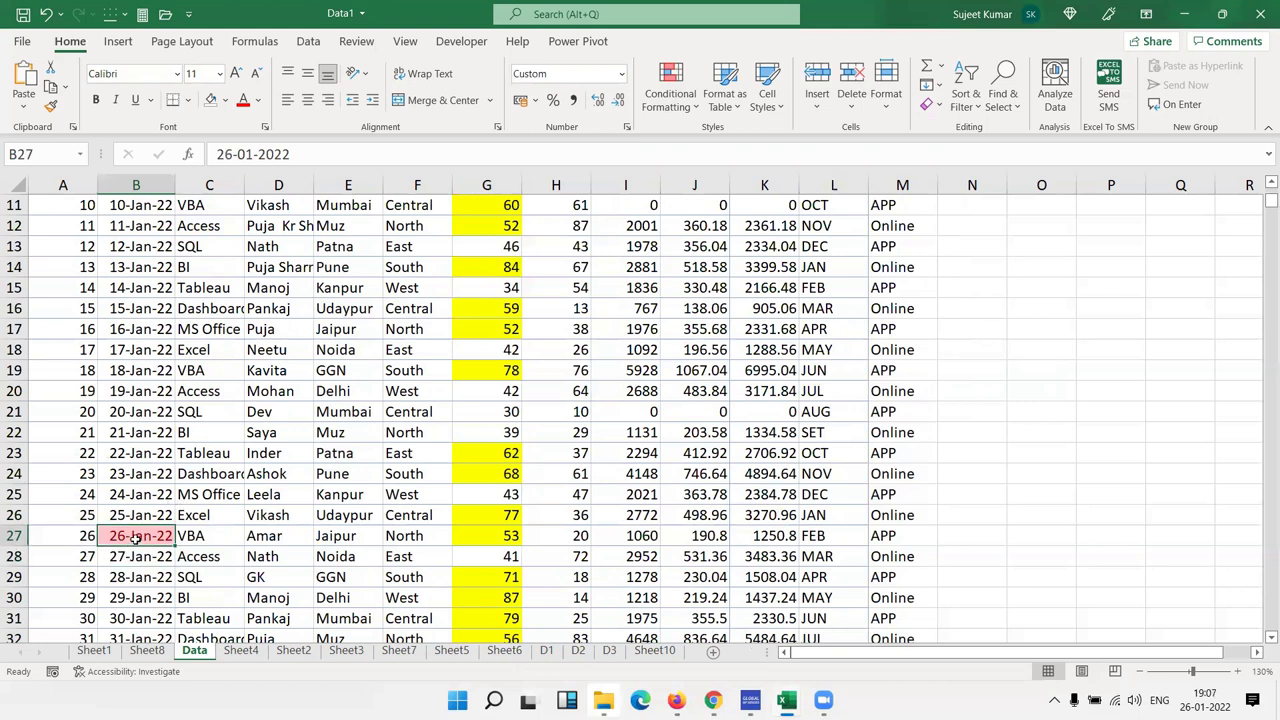
click(131, 548)
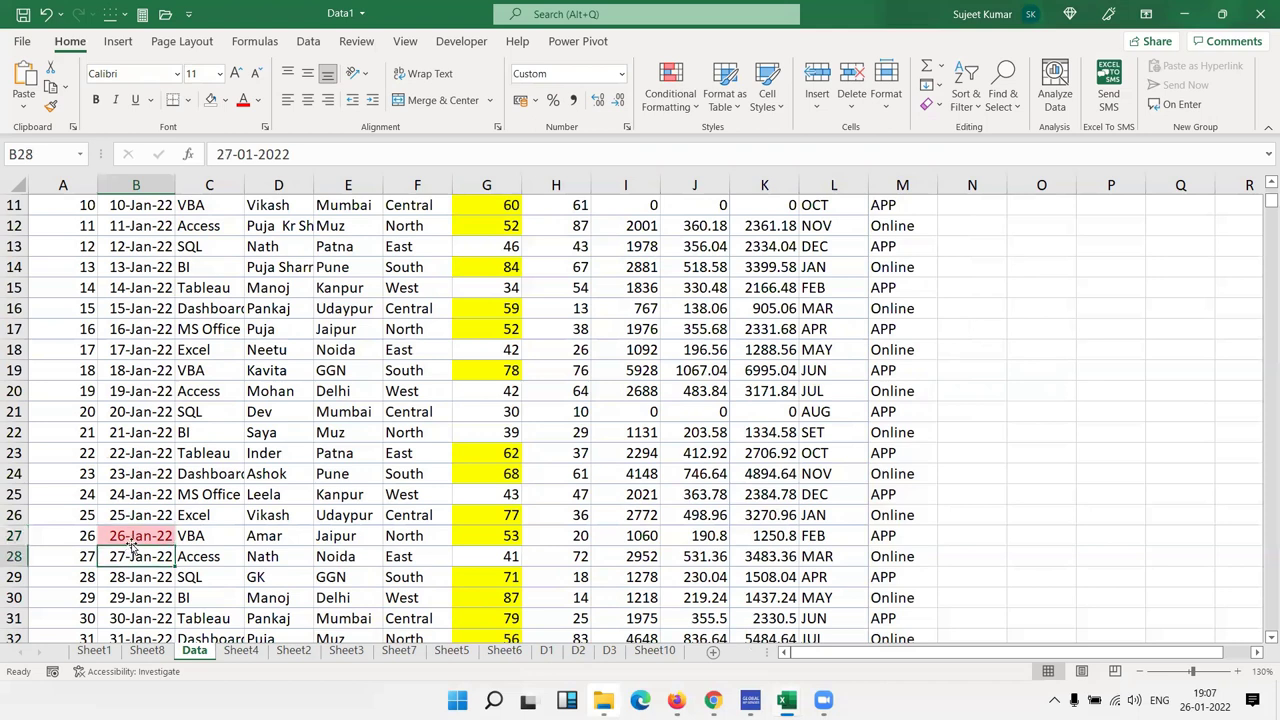
click(133, 538)
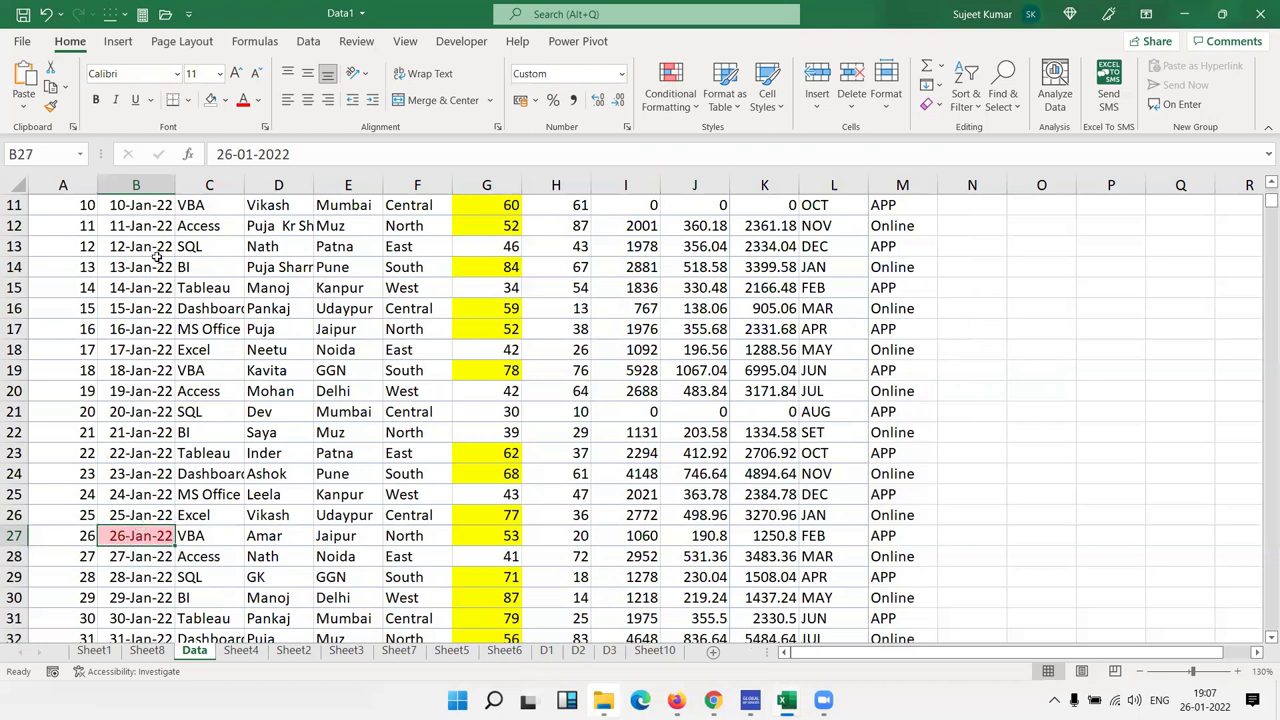
Select the whole Date column from its header for a new rule
scroll(150, 250, up, 4)
click(148, 209)
key(ctrl+shift+Down)
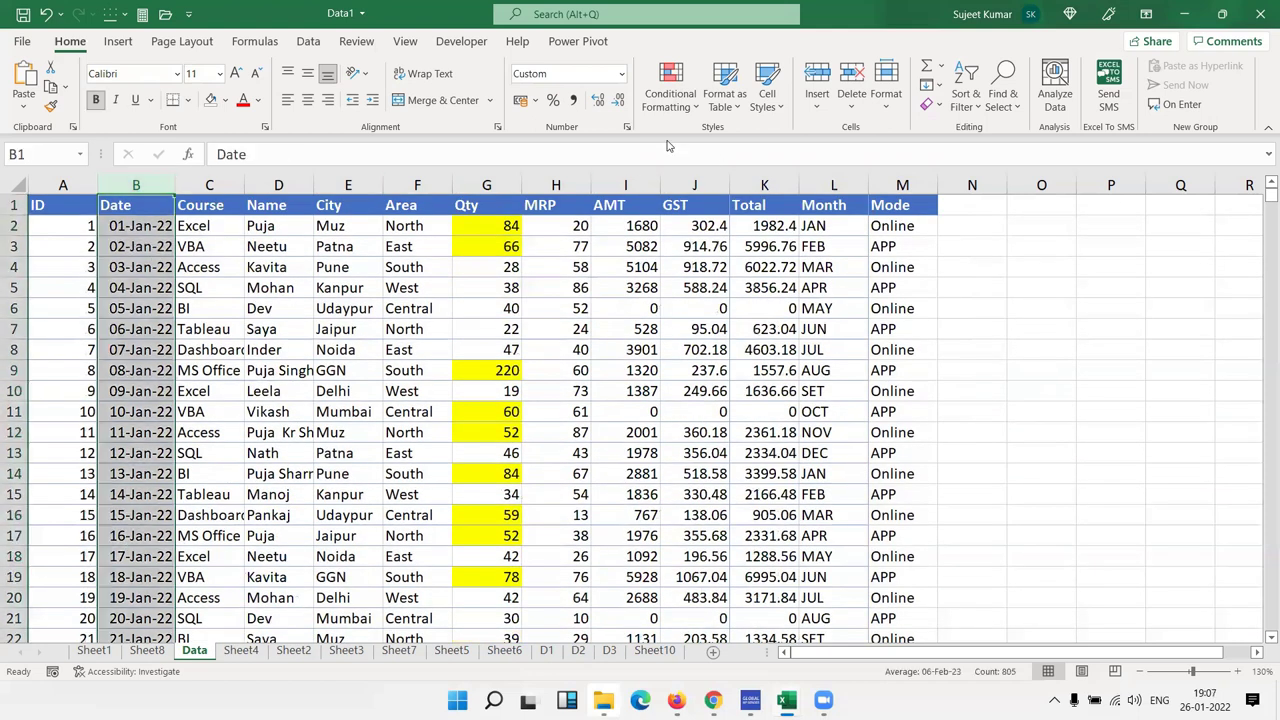
click(662, 100)
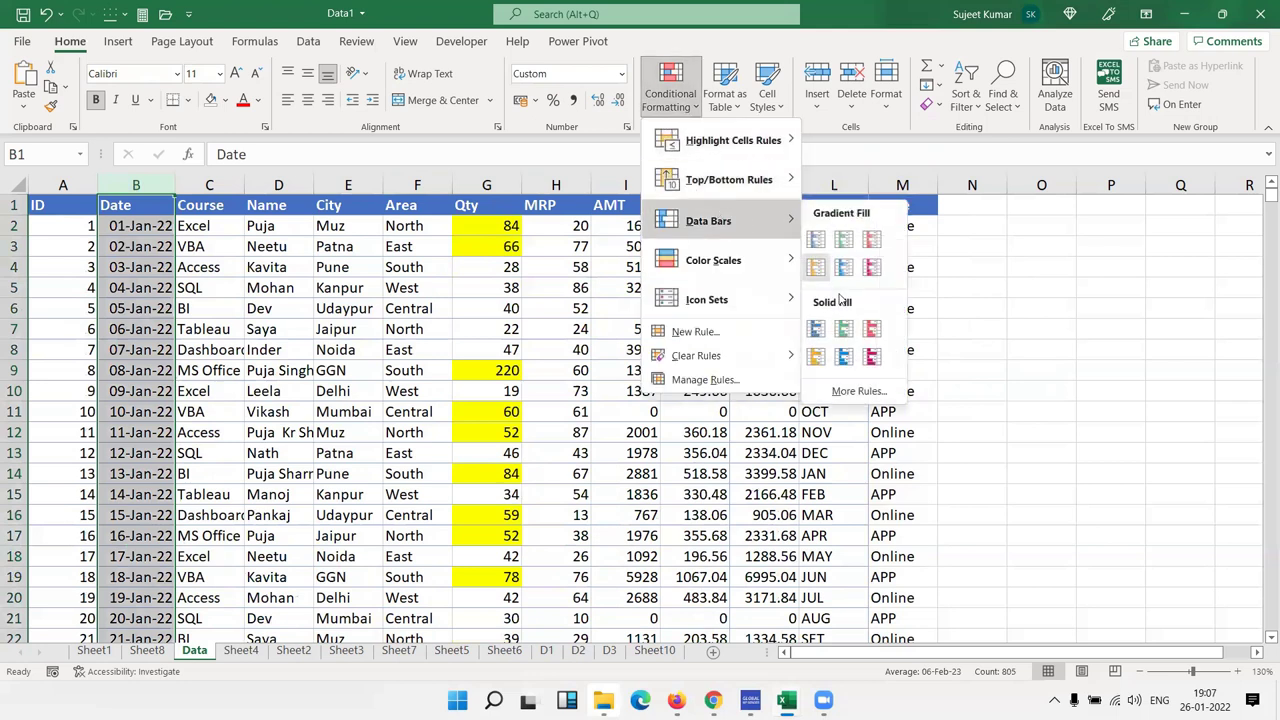
mouse_move(697, 356)
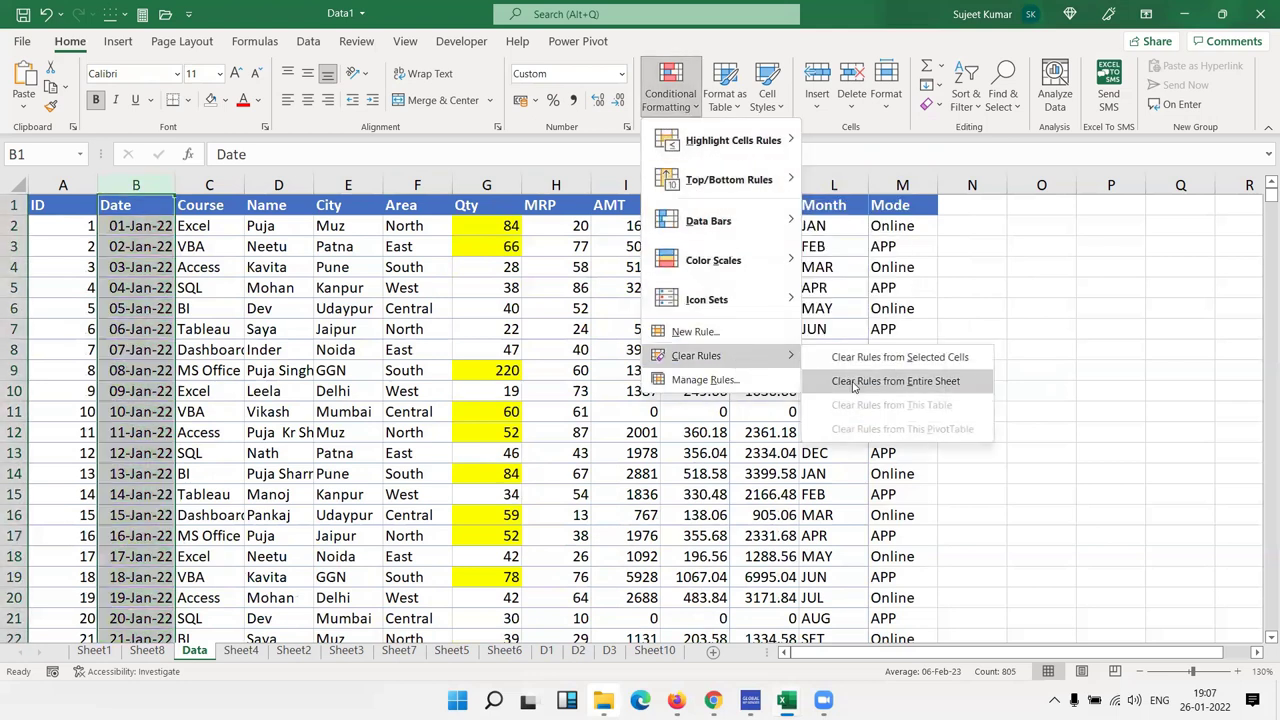
Clear all sheet rules, then highlight today's date (26-Jan-22) with an A Date Occurring: Today rule
click(854, 360)
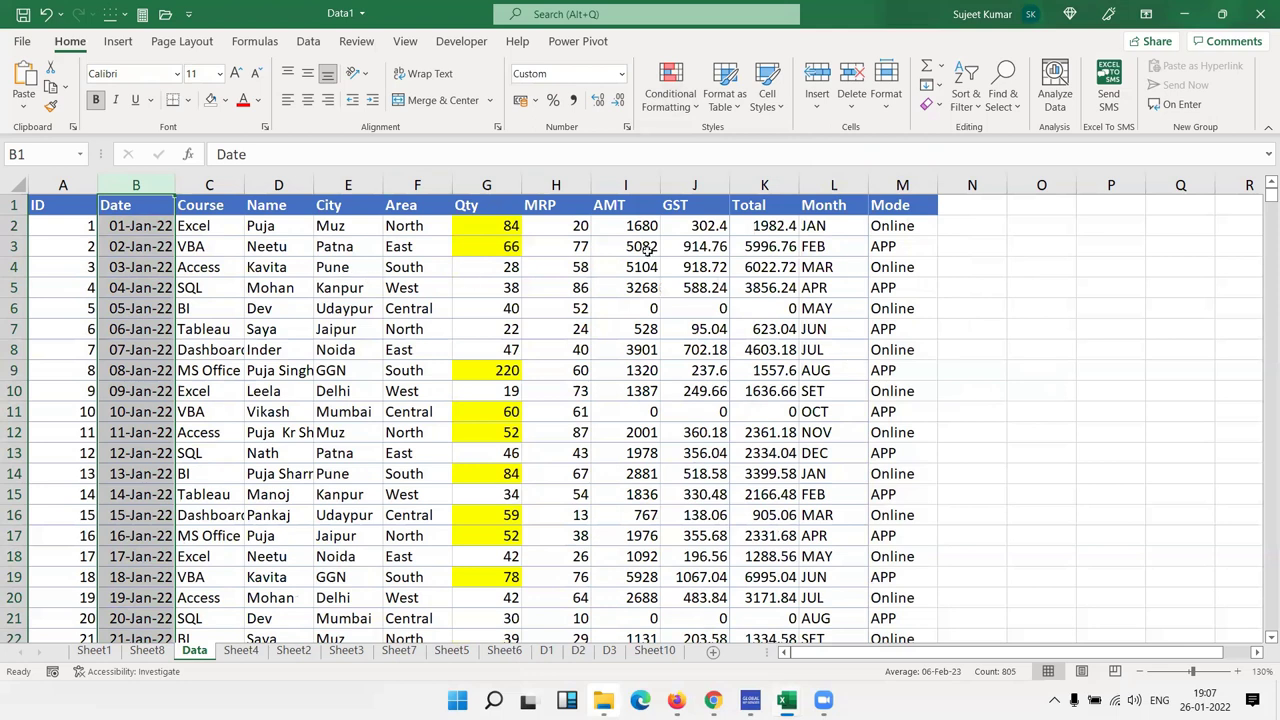
click(656, 108)
mouse_move(732, 140)
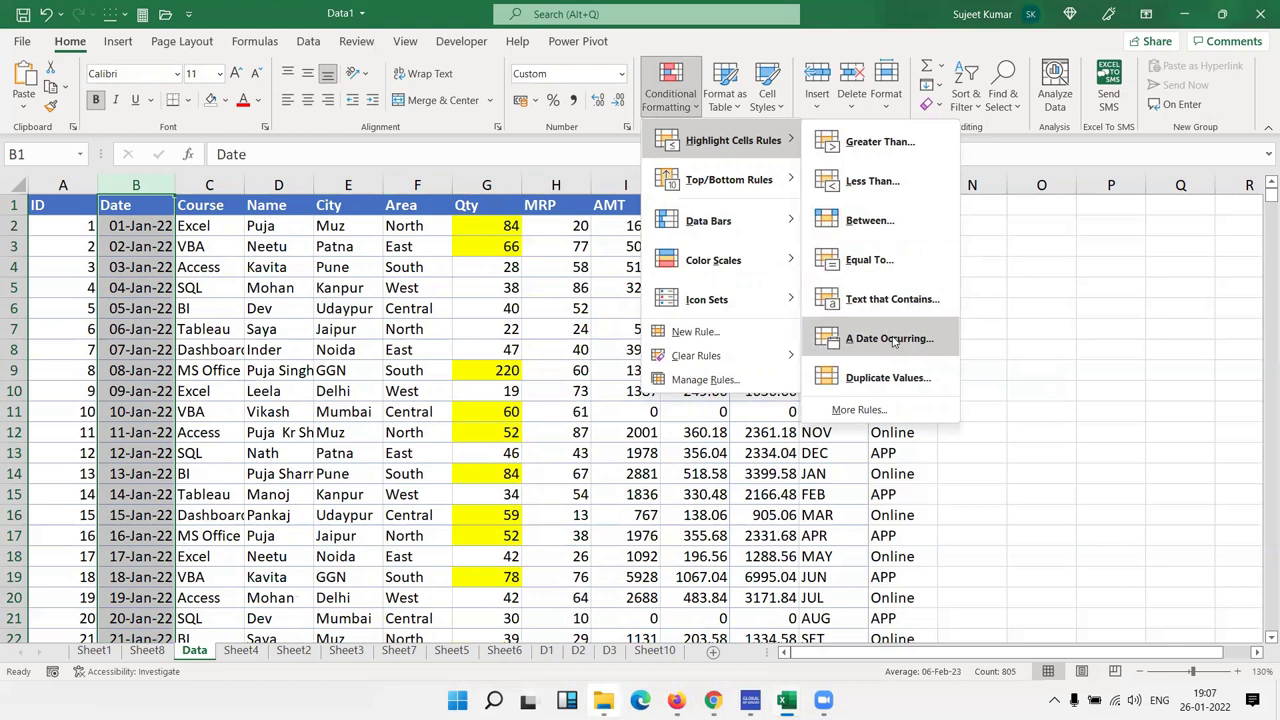
click(893, 340)
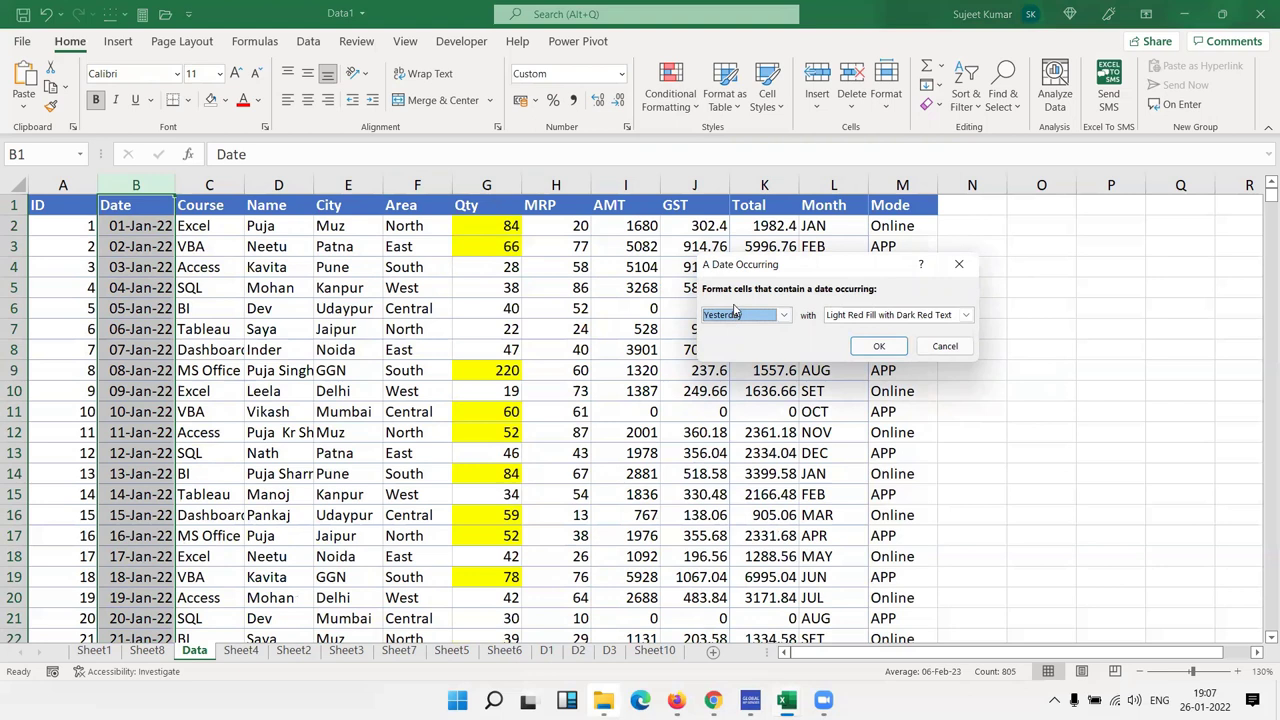
click(736, 312)
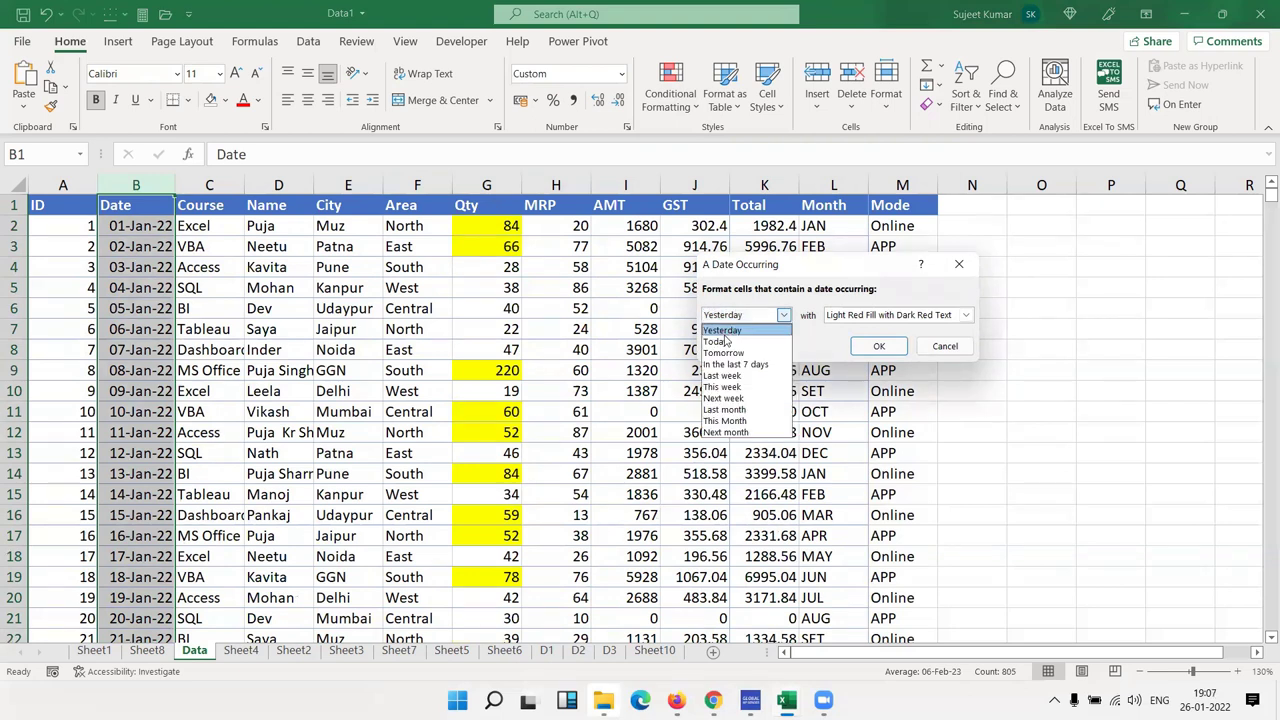
click(722, 341)
click(878, 346)
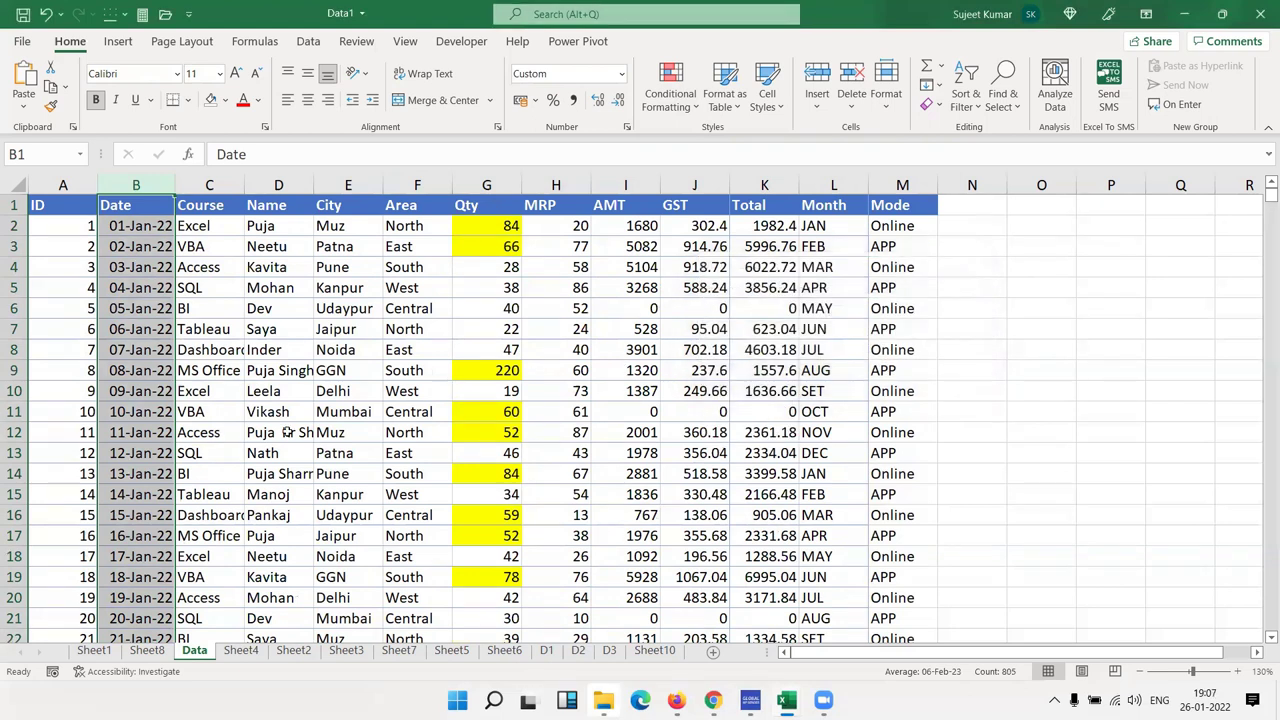
scroll(400, 400, down, 3)
click(150, 536)
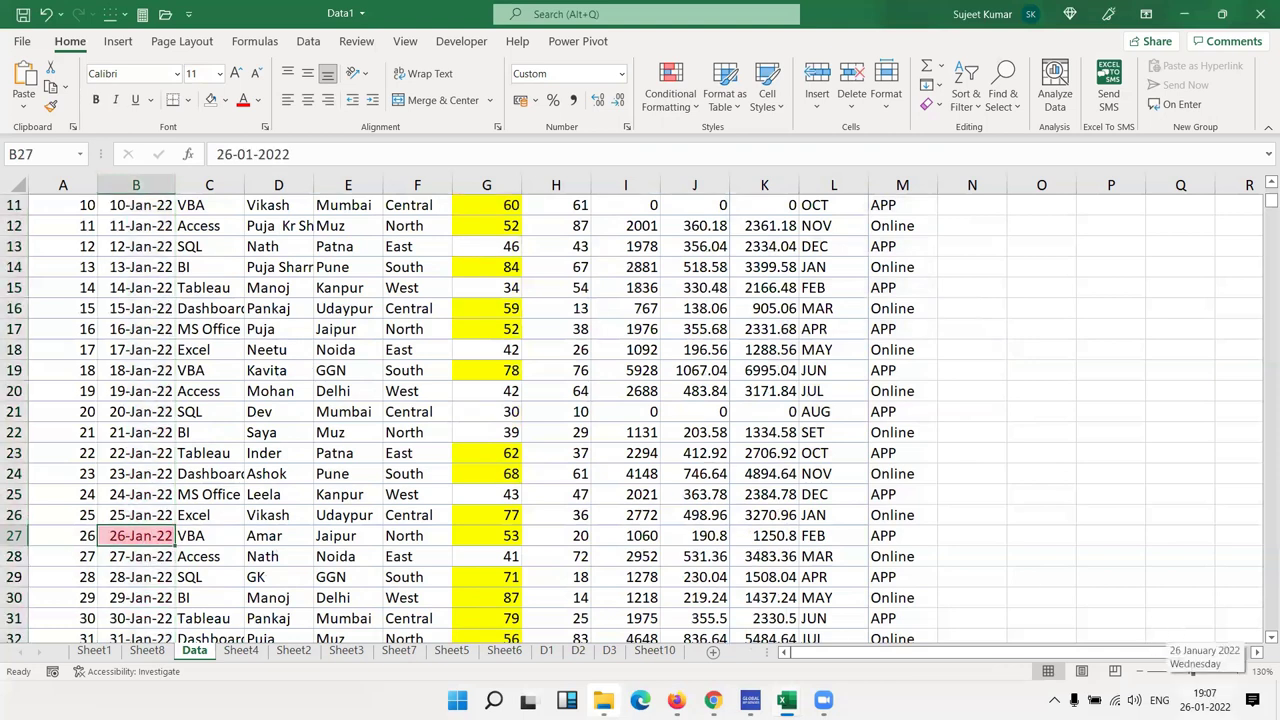
Select the Date column and start a new A Date Occurring highlight rule
click(158, 556)
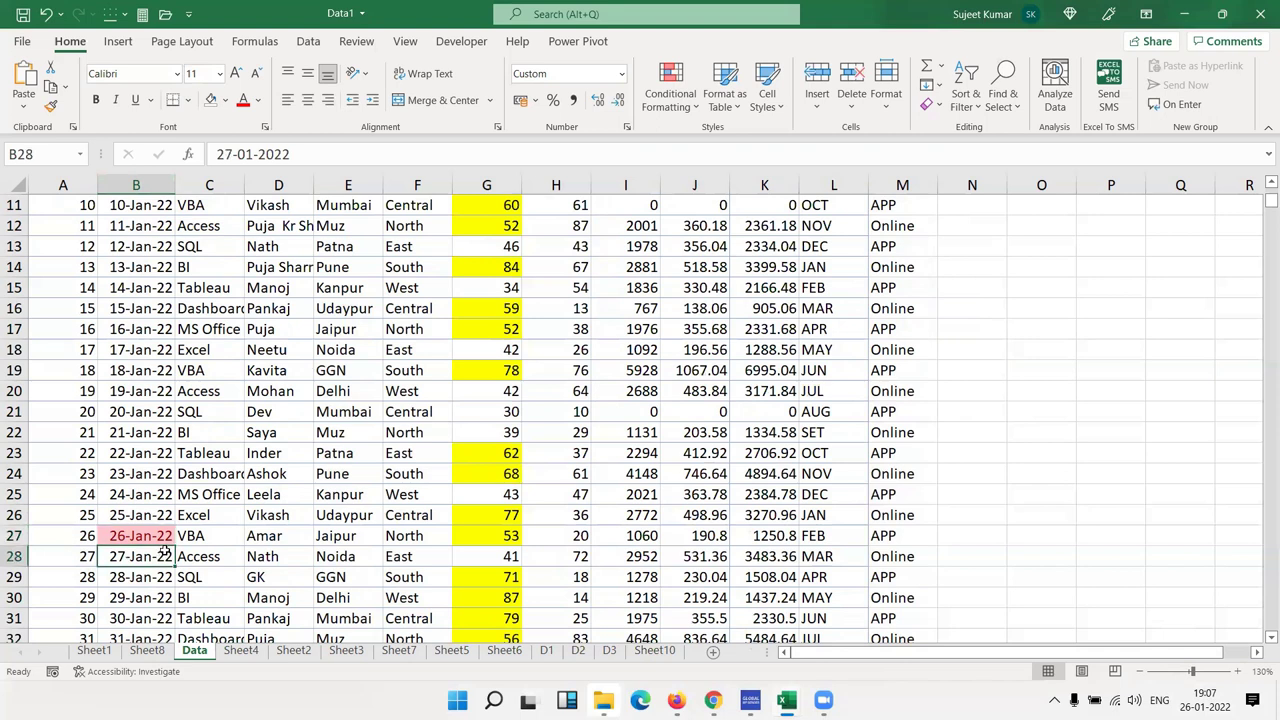
click(154, 248)
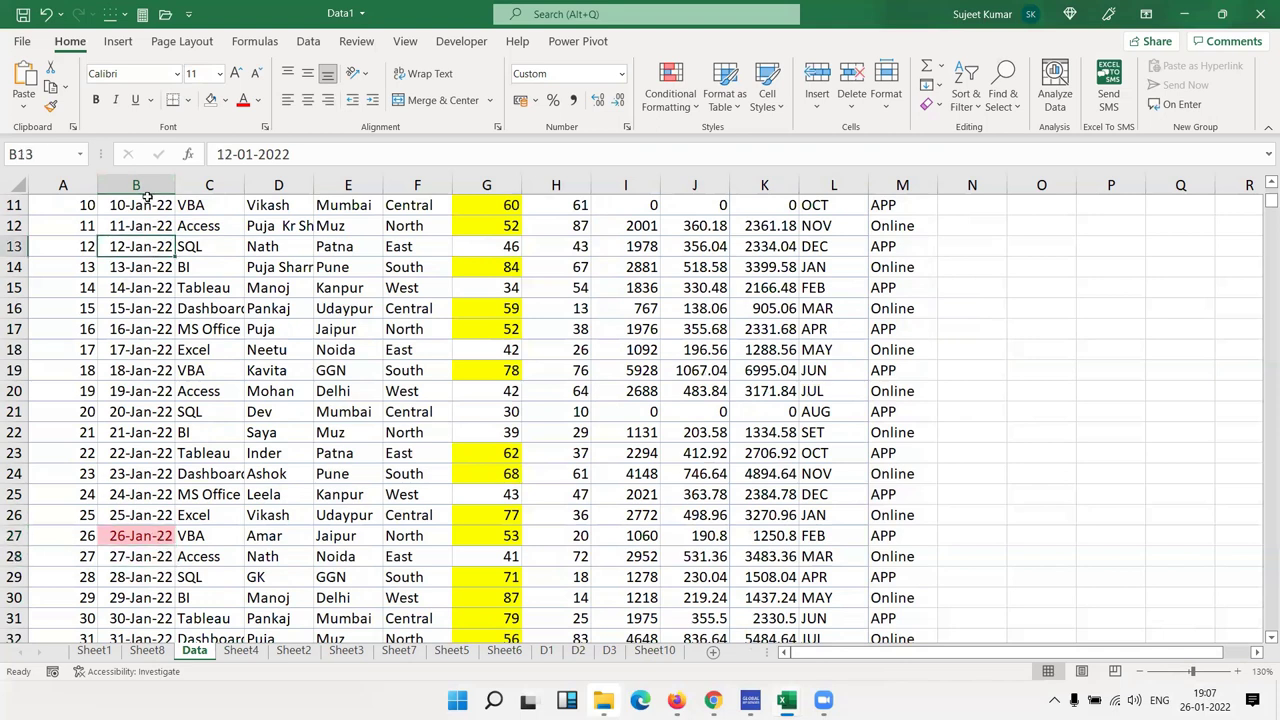
click(146, 187)
click(670, 85)
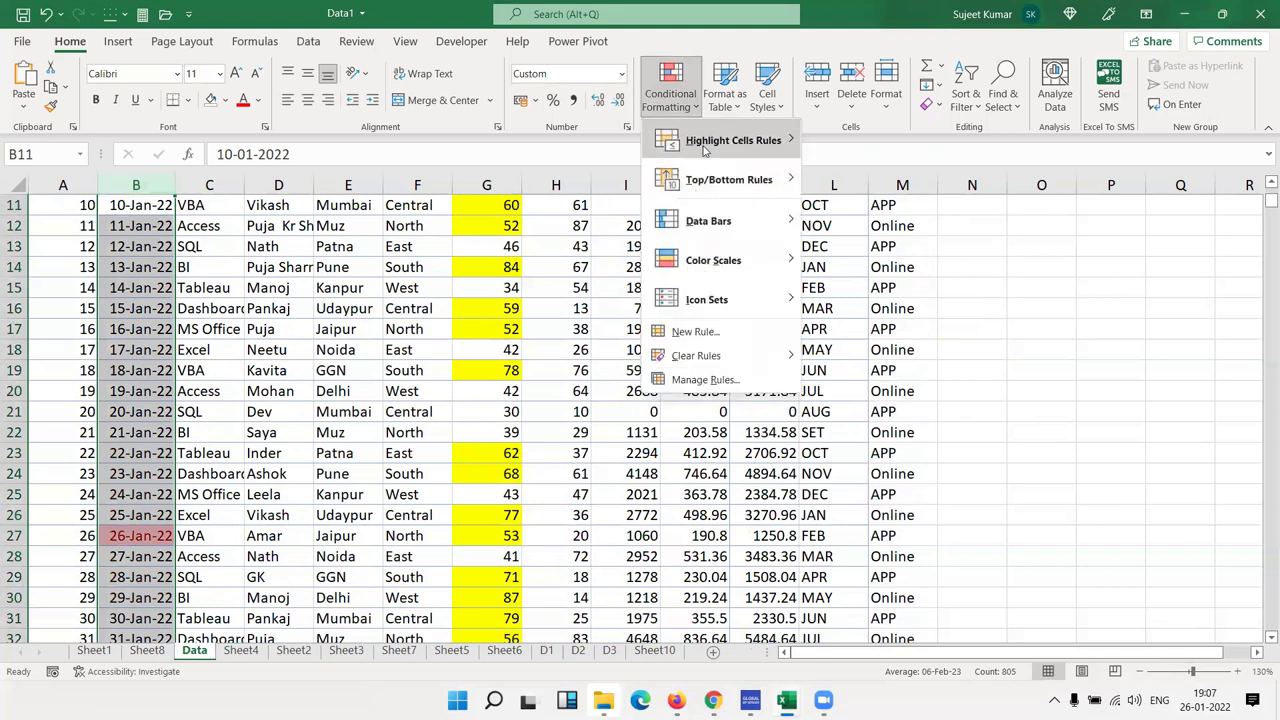
mouse_move(725, 140)
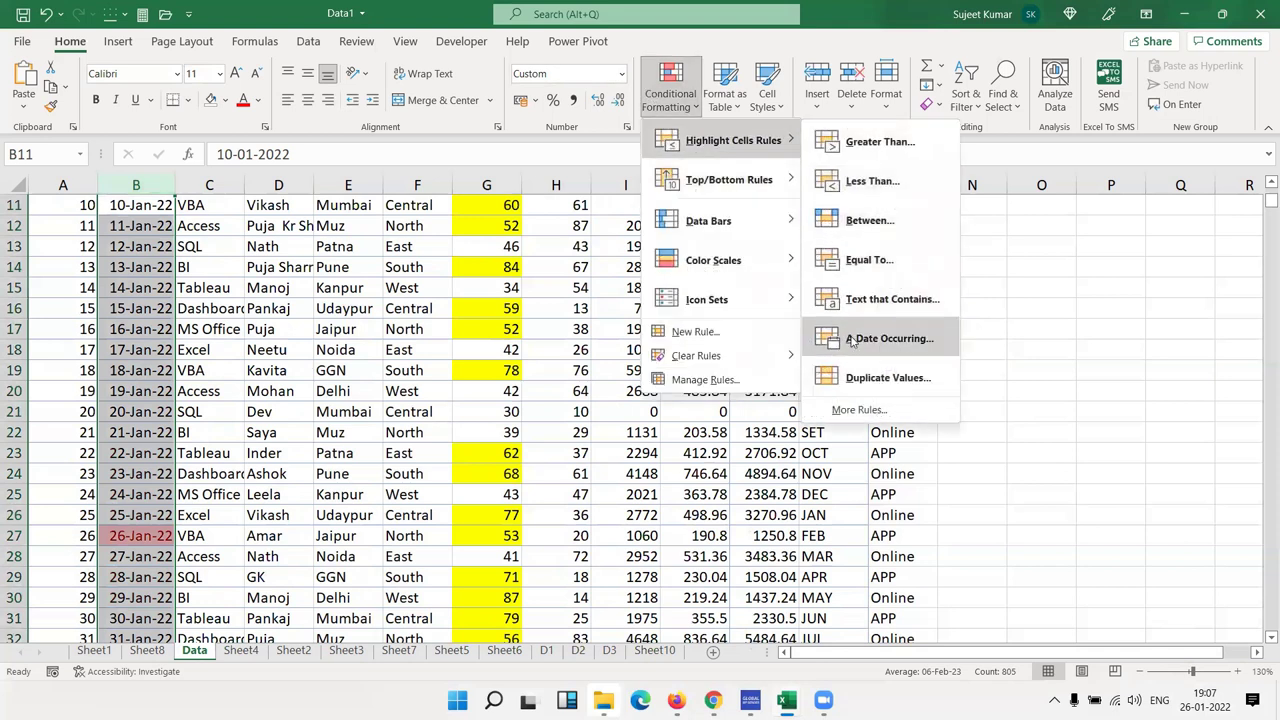
click(851, 339)
Preview Tomorrow, In the last 7 days, This week, Next week and Last month, then cancel
click(740, 316)
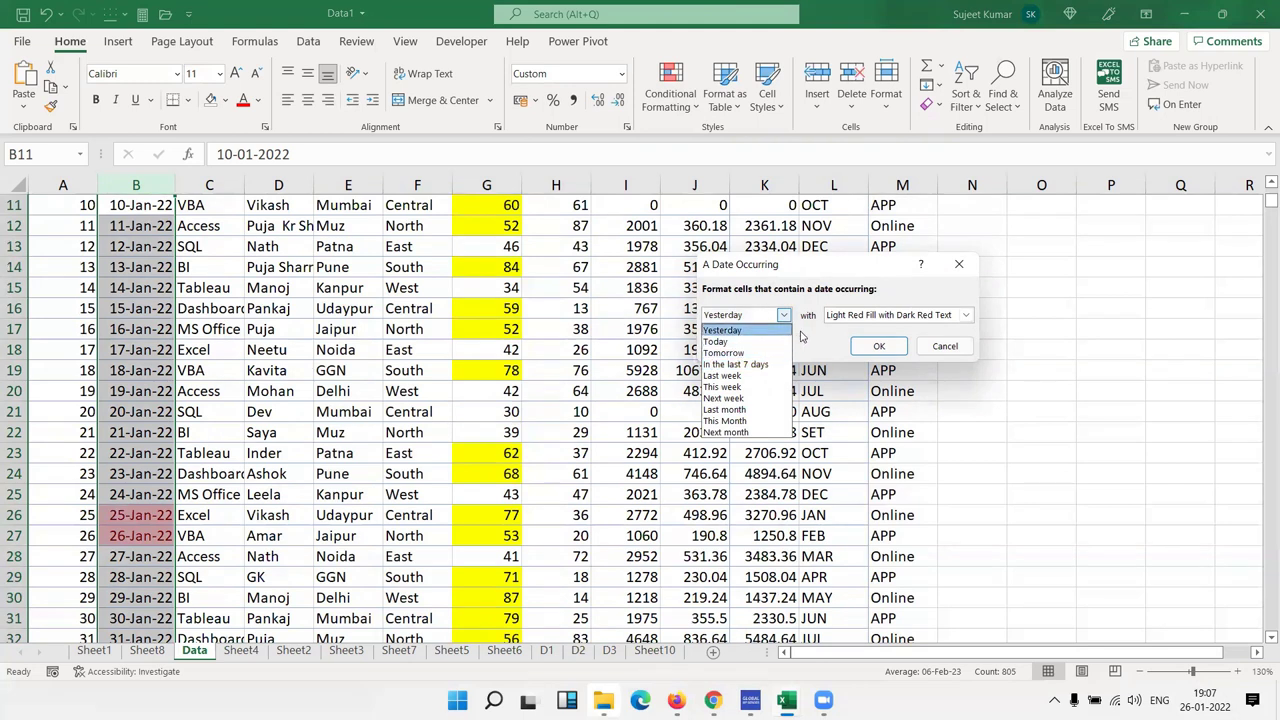
click(752, 353)
click(760, 318)
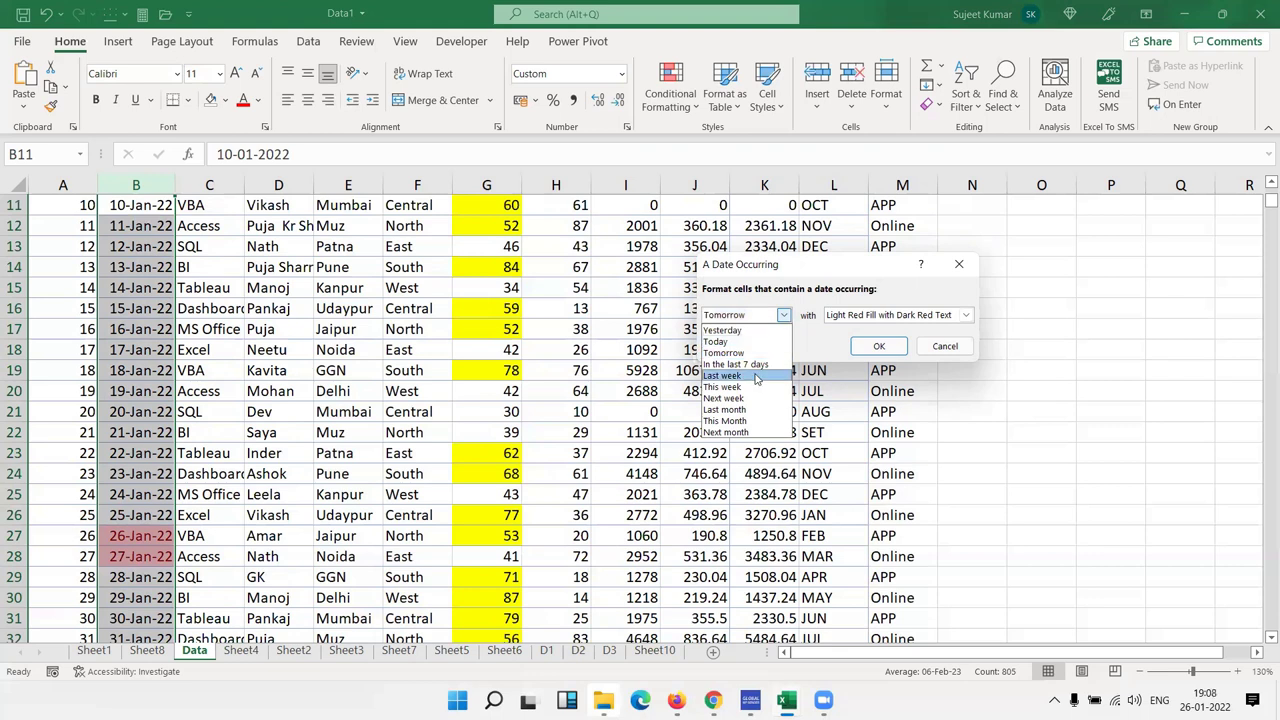
click(755, 366)
click(750, 318)
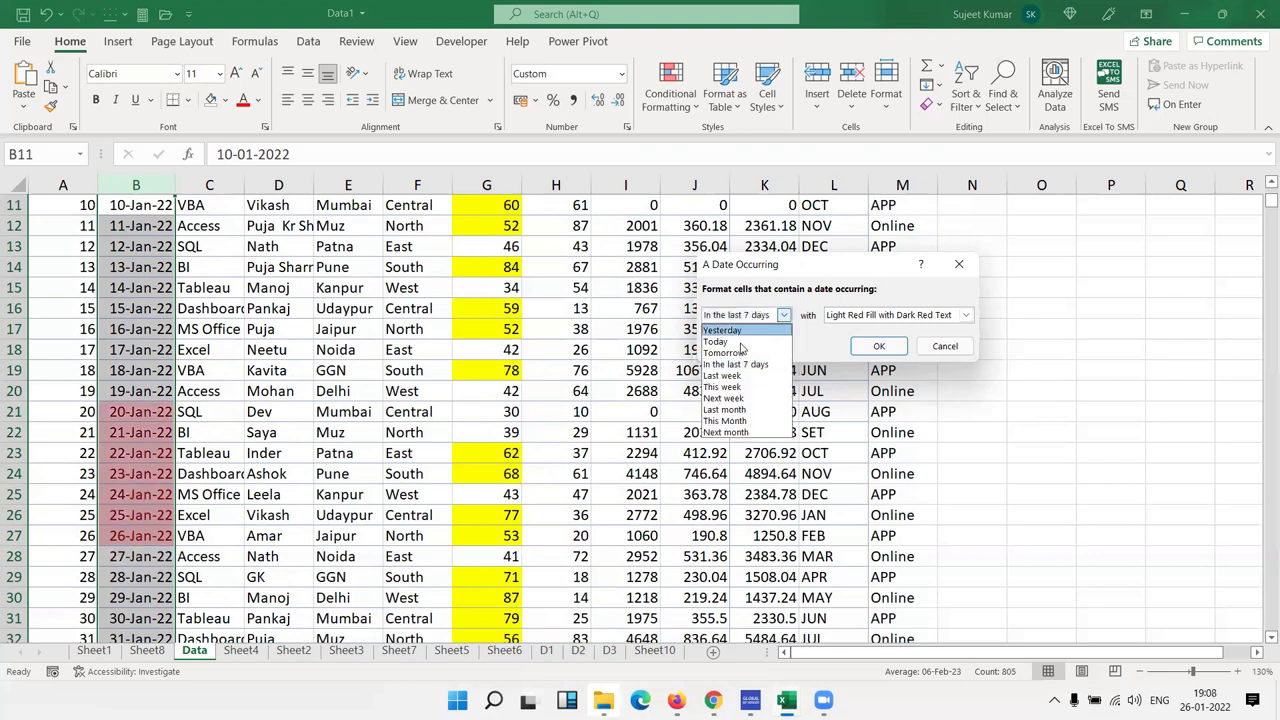
click(740, 387)
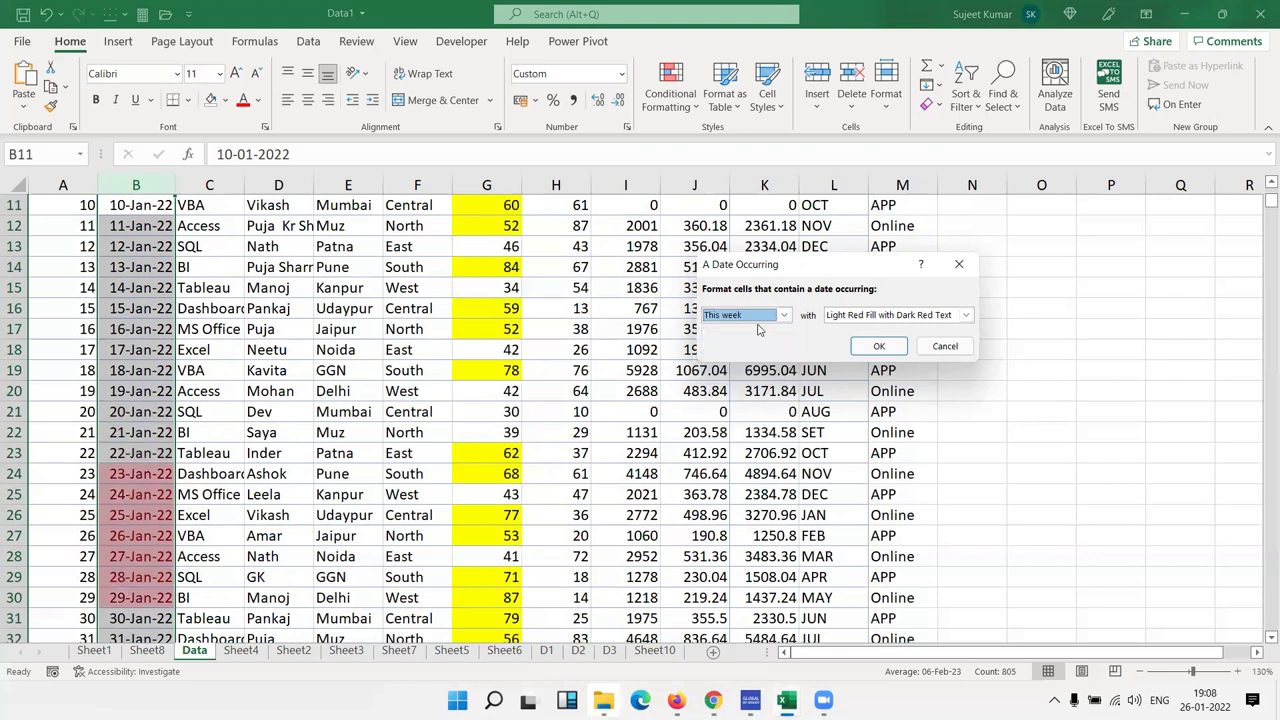
click(757, 316)
click(752, 398)
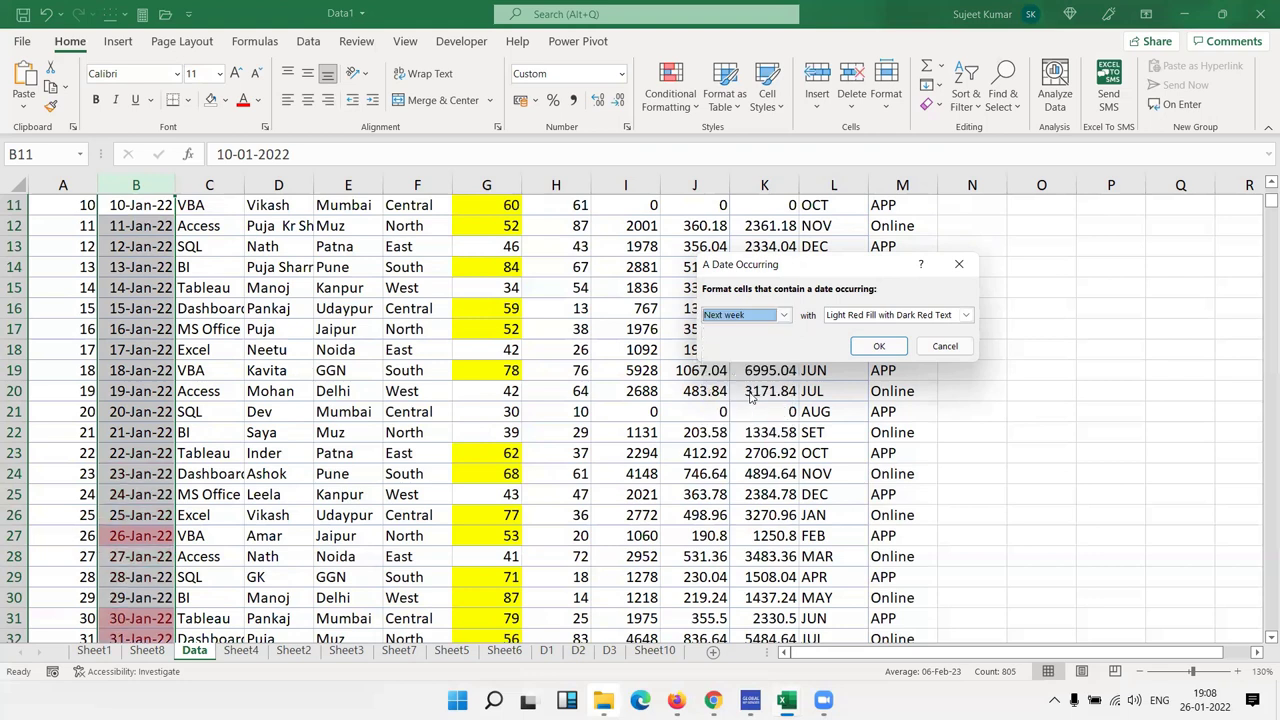
click(738, 318)
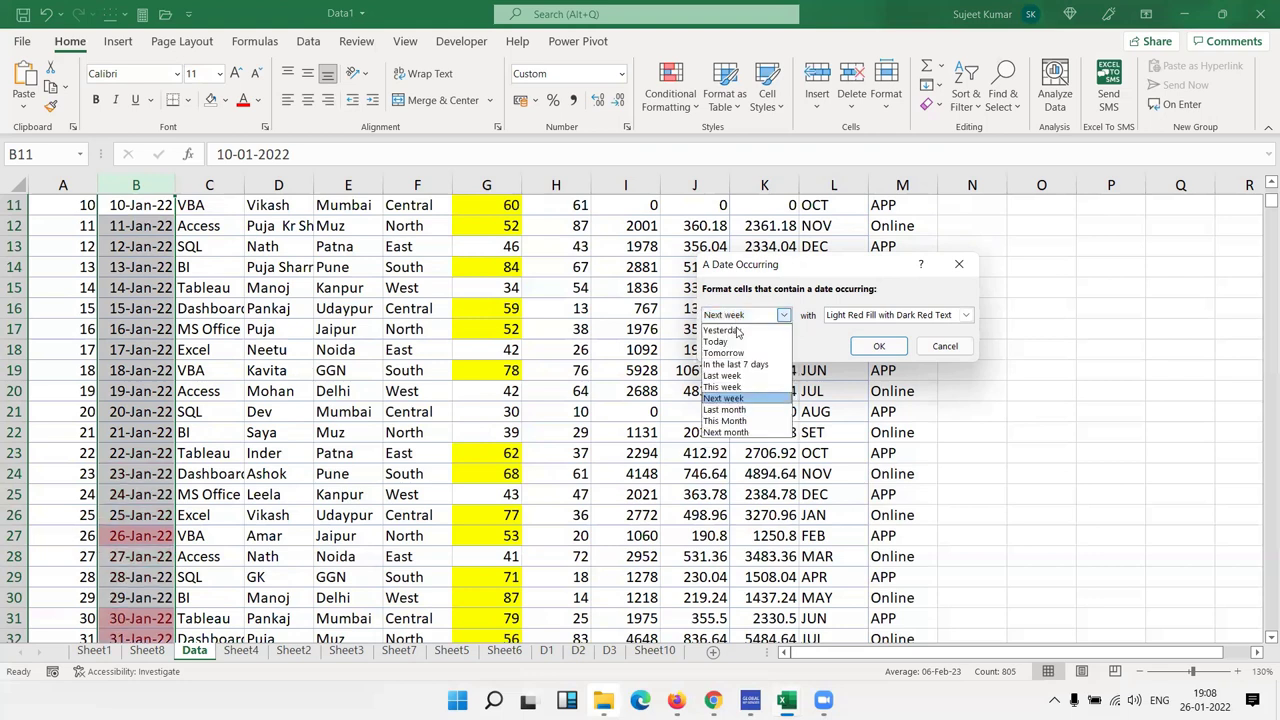
click(740, 411)
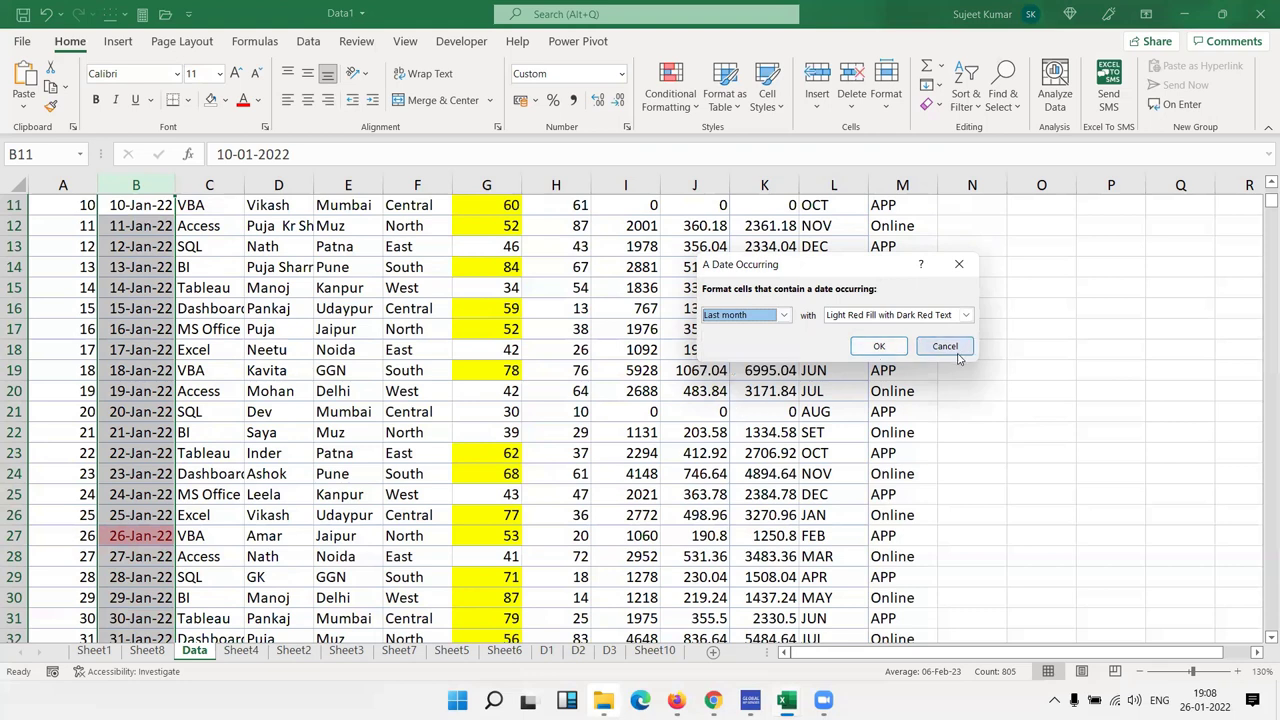
click(945, 346)
Dismiss the Conditional Formatting menu and select the MRP values down column H from H2
click(668, 100)
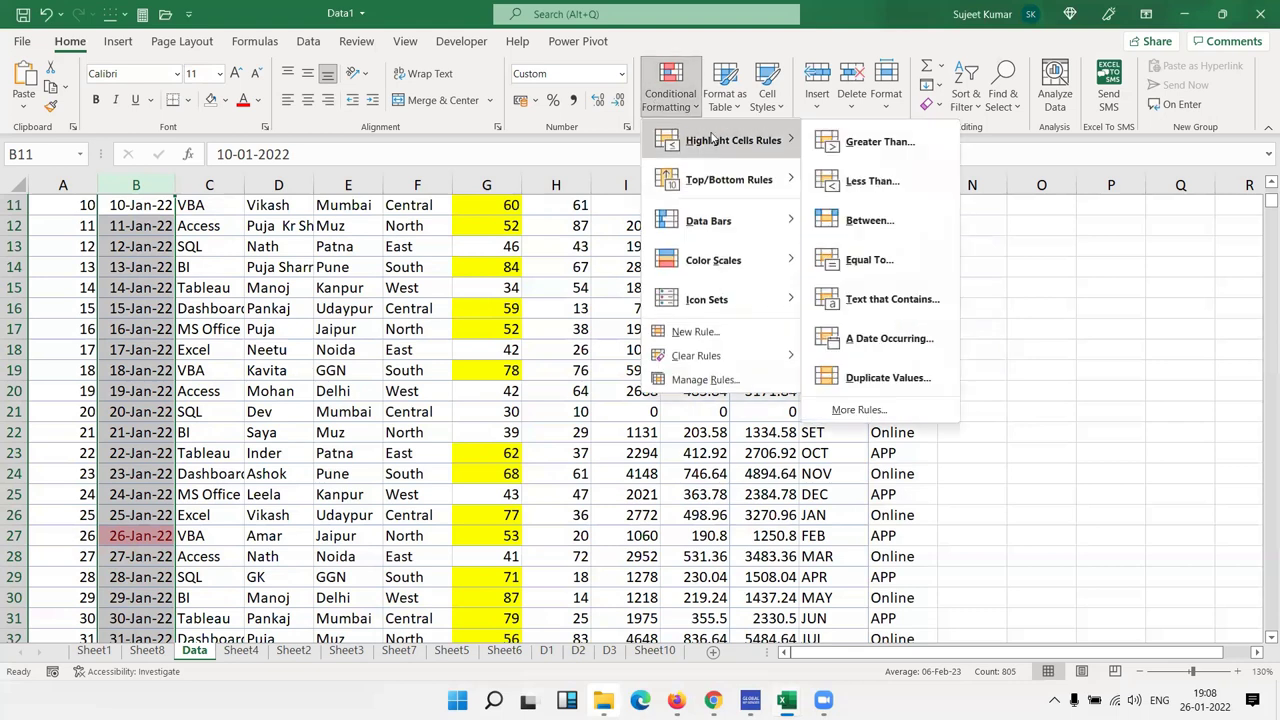
mouse_move(733, 140)
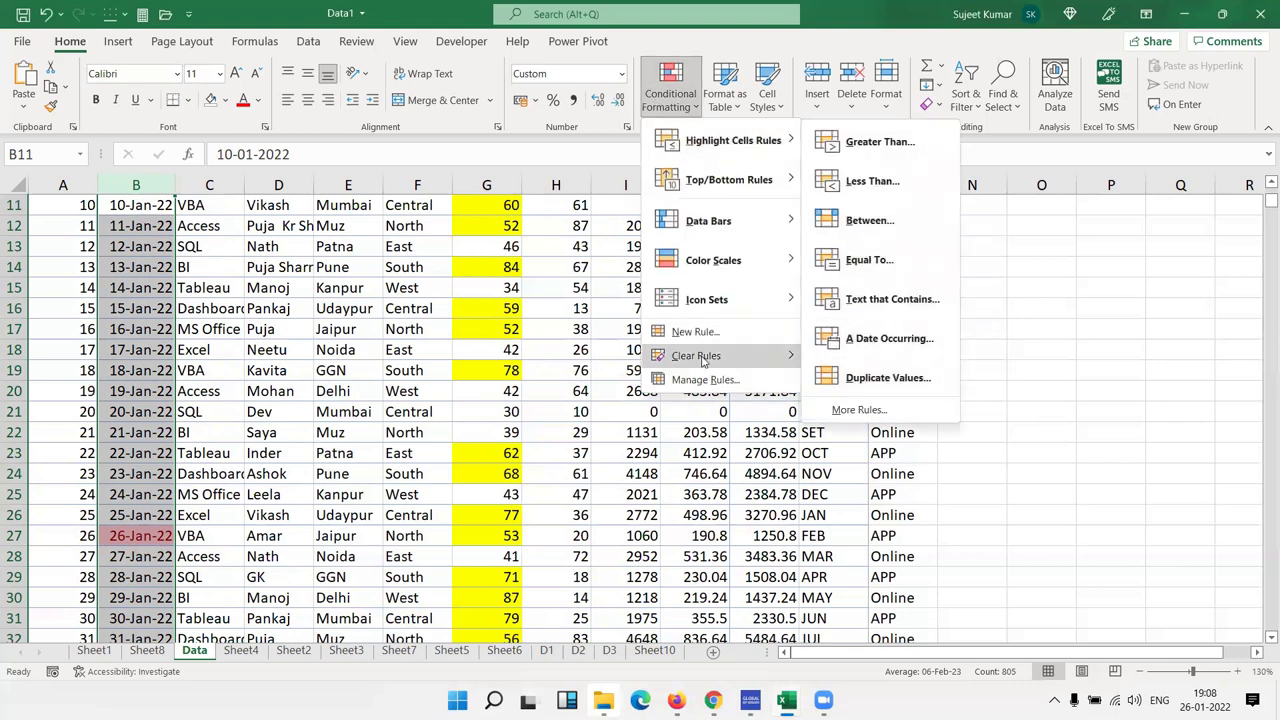
click(558, 362)
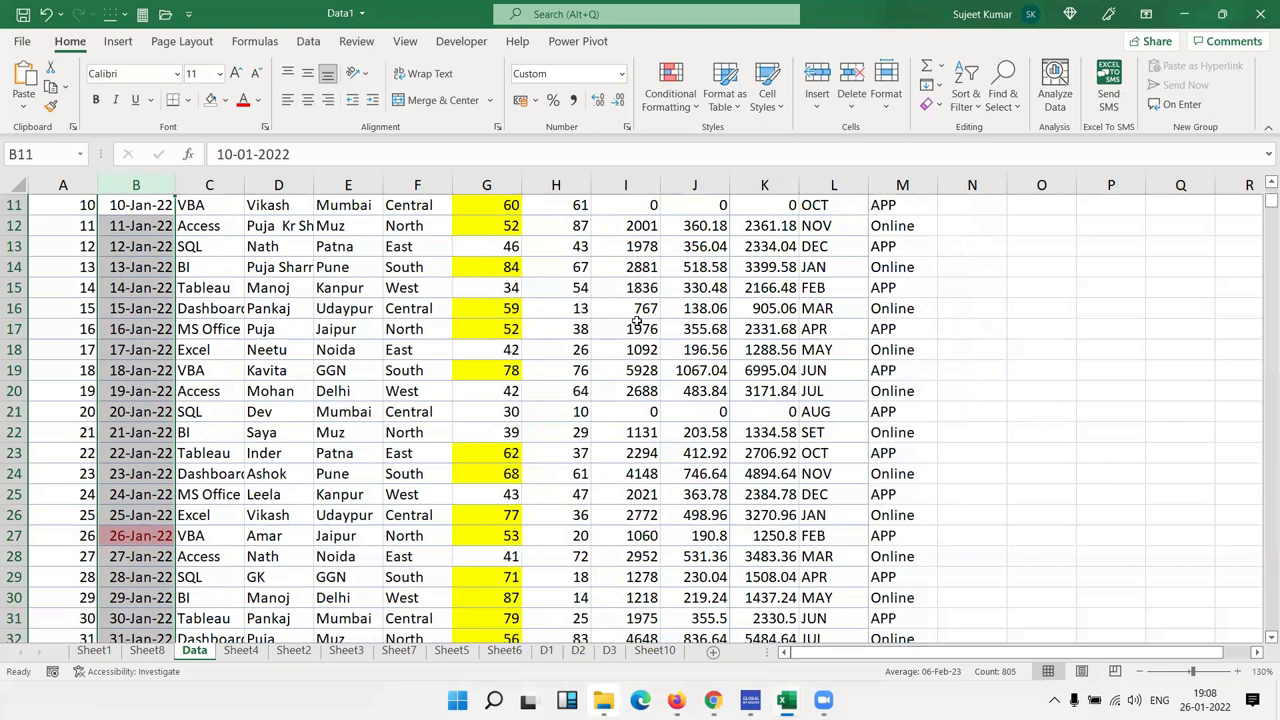
click(287, 309)
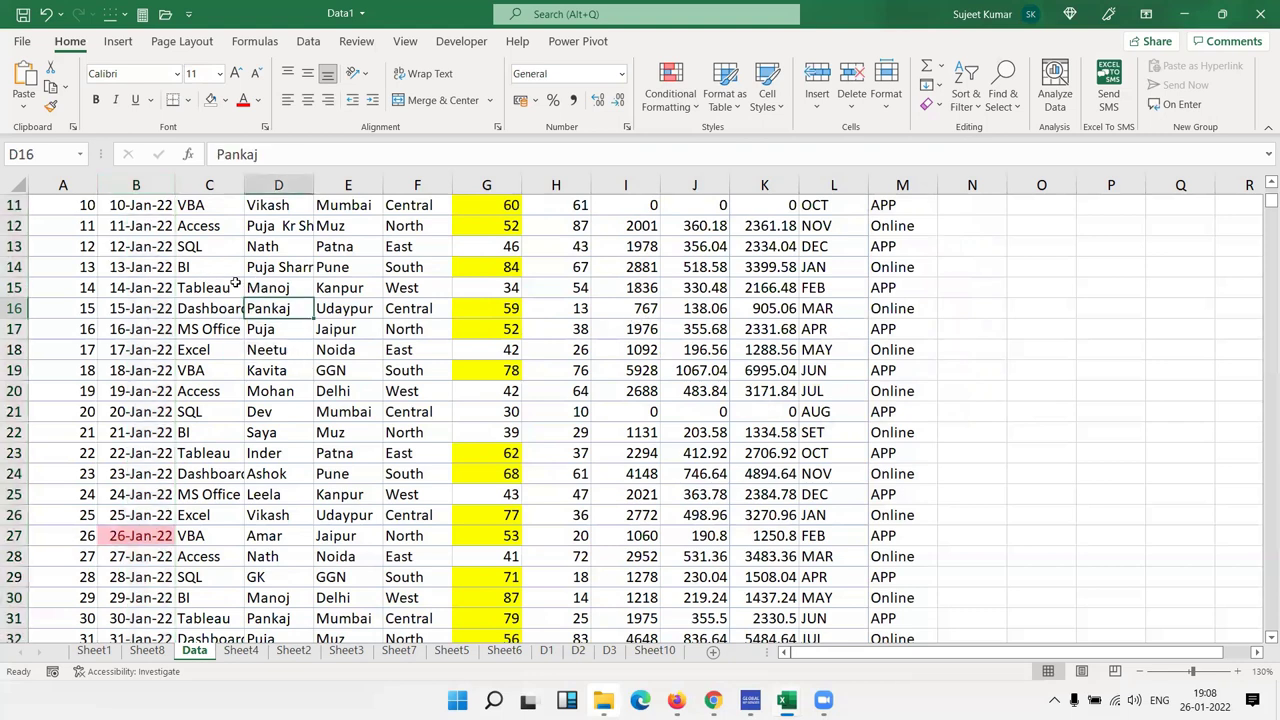
scroll(314, 322, up, 3)
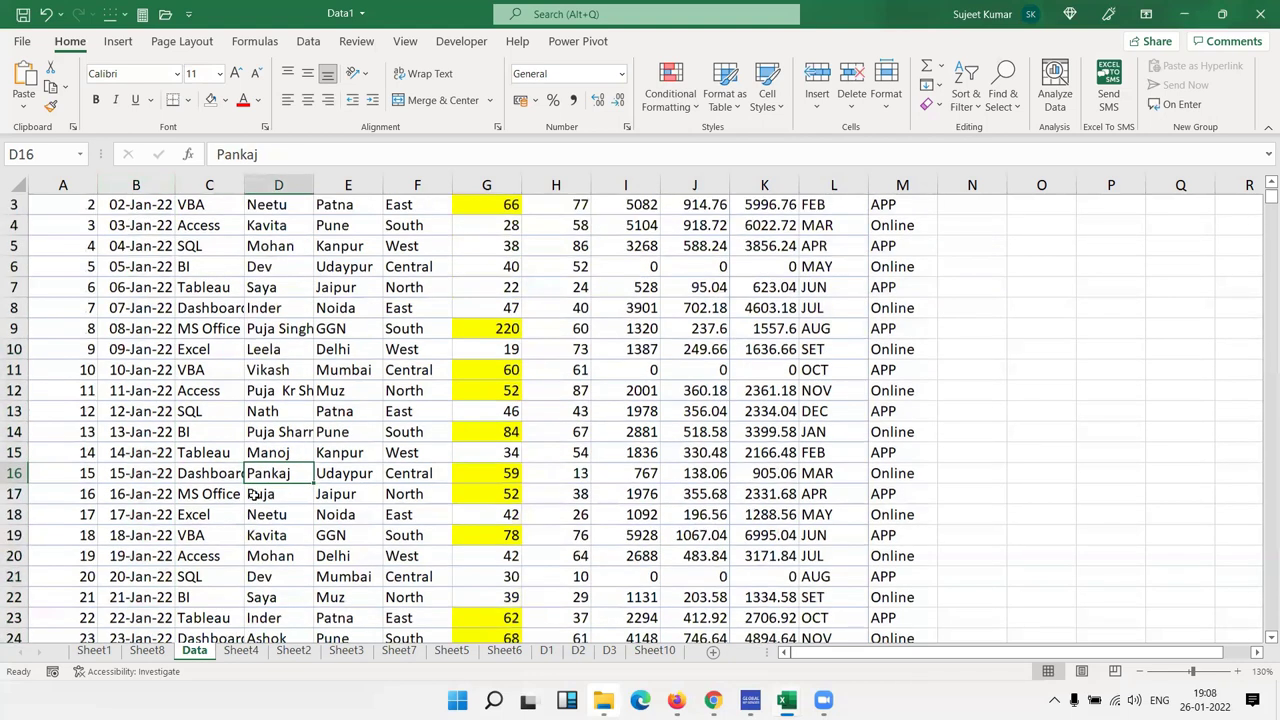
scroll(312, 400, up, 1)
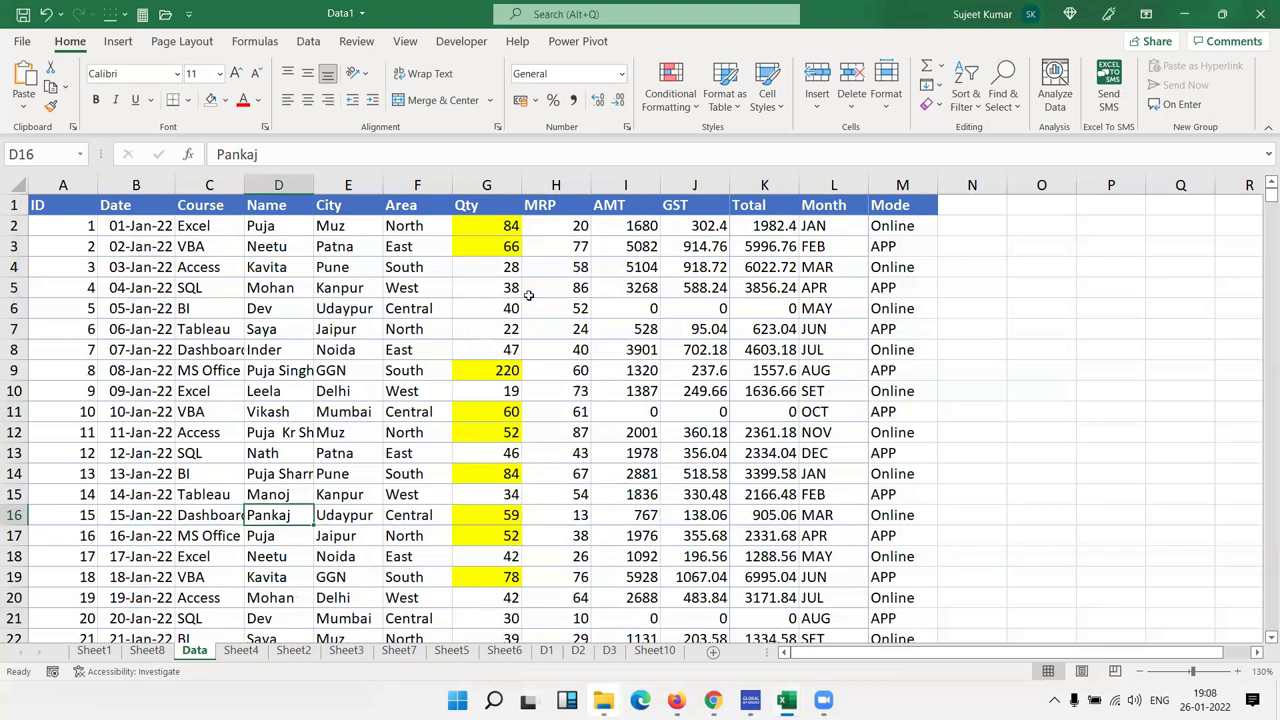
drag(564, 230, 580, 618)
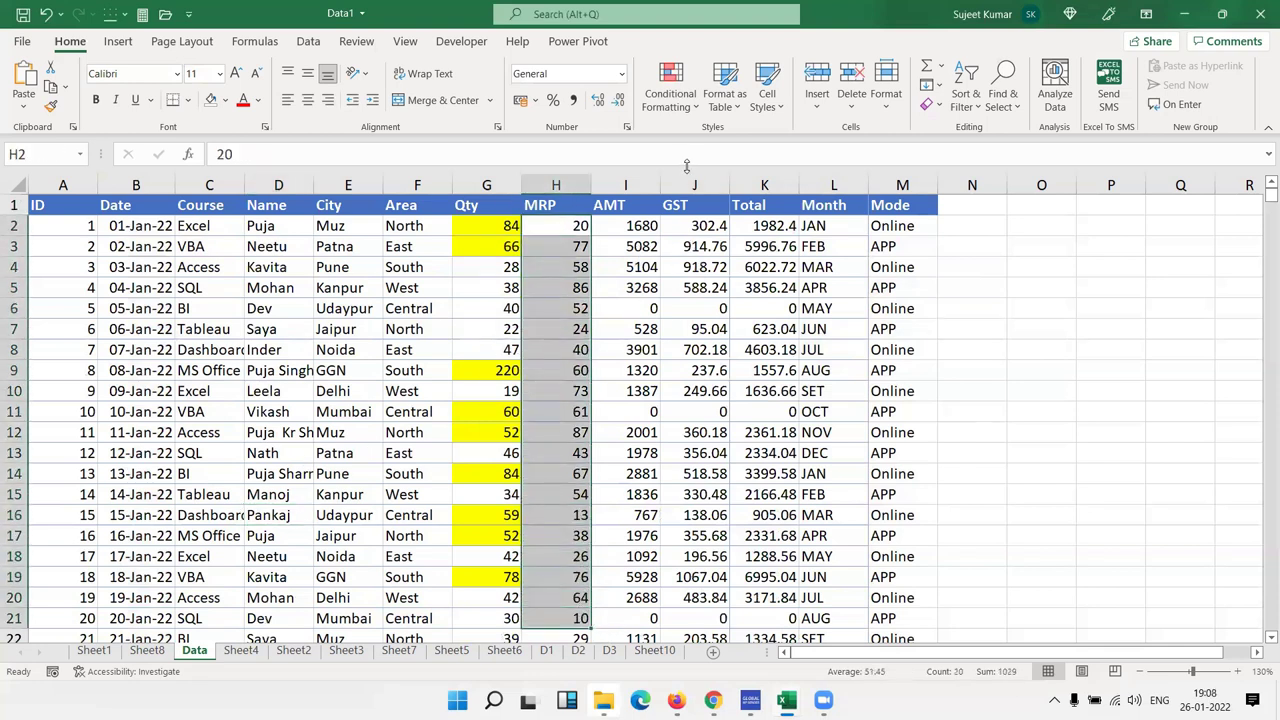
Apply a Duplicate Values highlight rule in light red to the MRP column
click(648, 100)
mouse_move(733, 140)
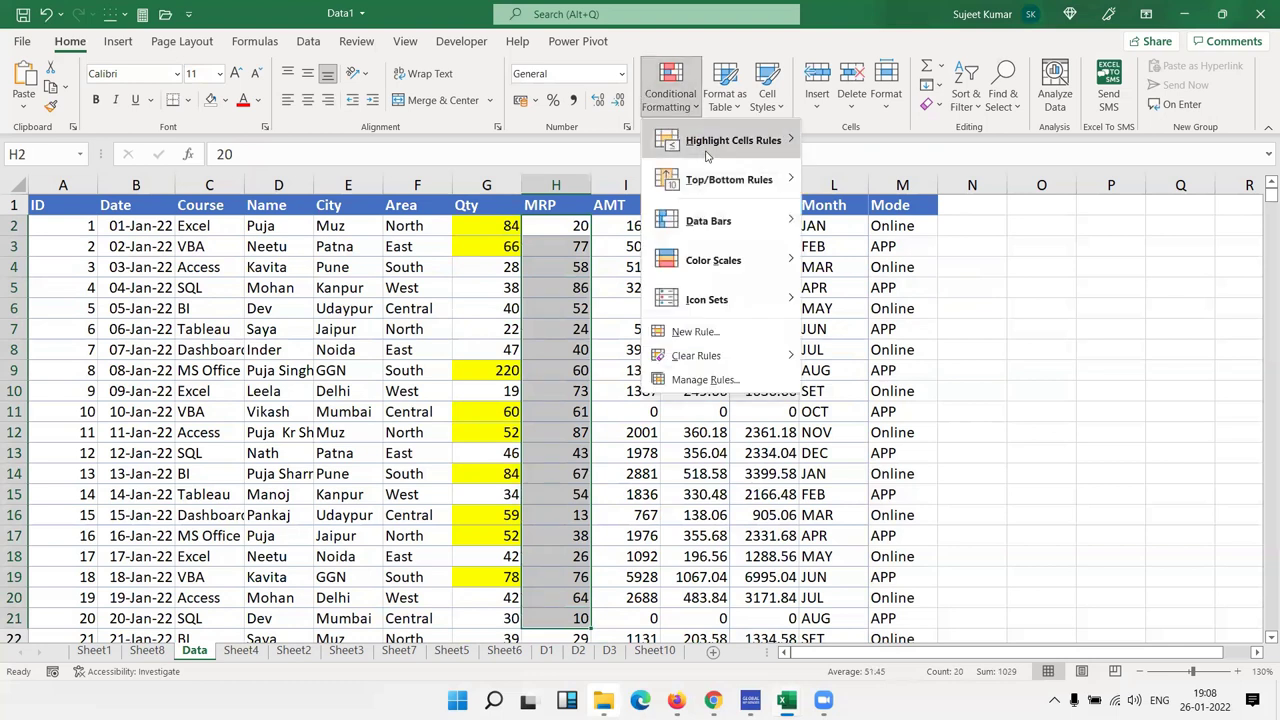
click(913, 376)
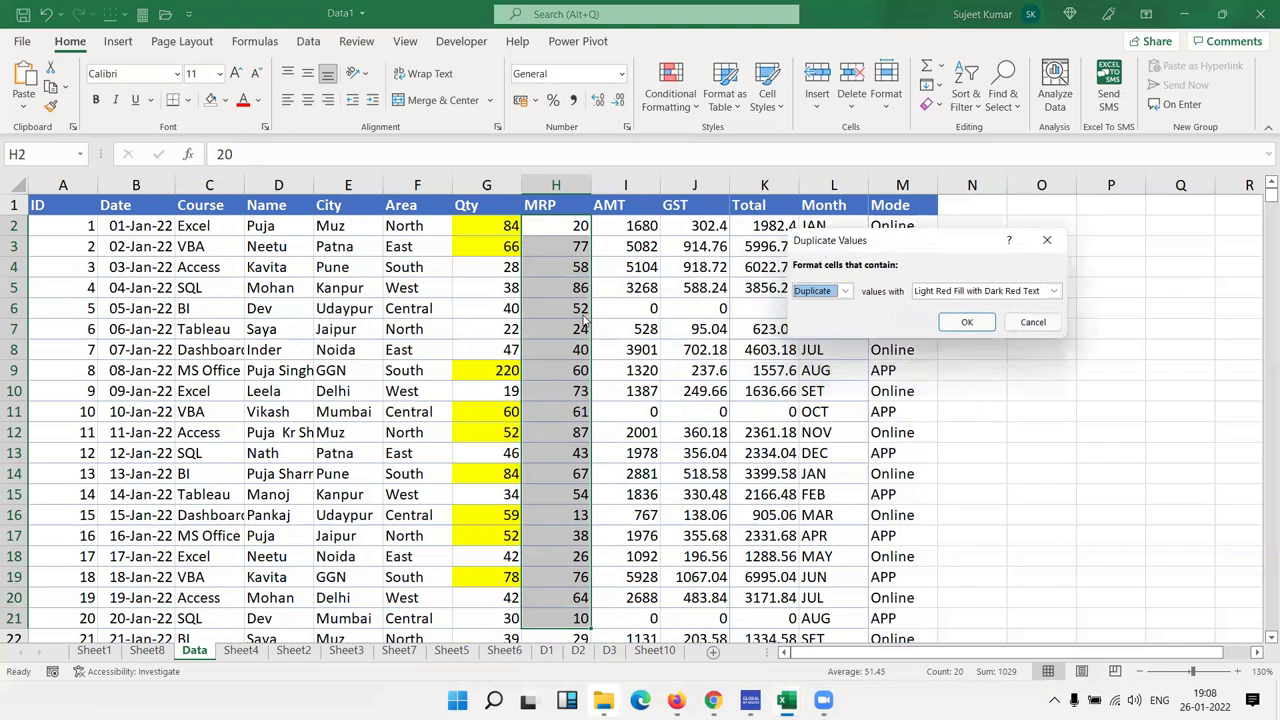
click(966, 322)
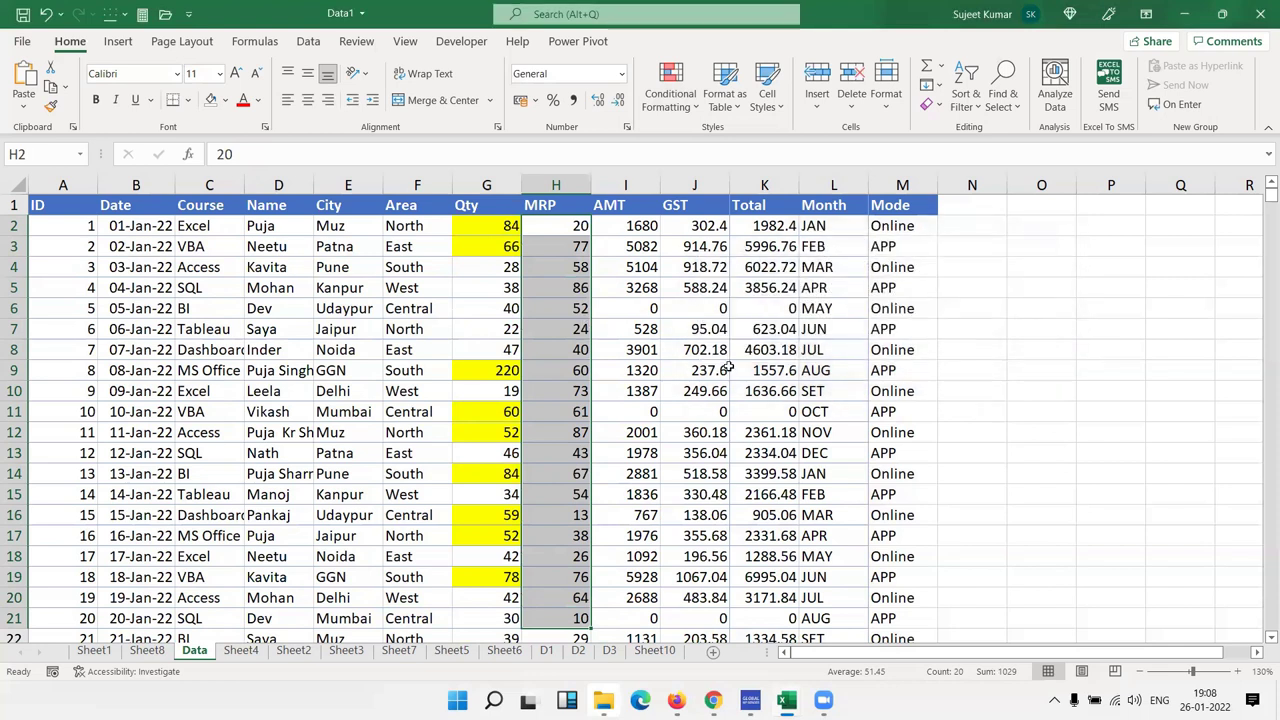
Change H11 from 61 to 24 so it duplicates H7 and turns light red
click(570, 420)
text(24)
key(Return)
click(572, 328)
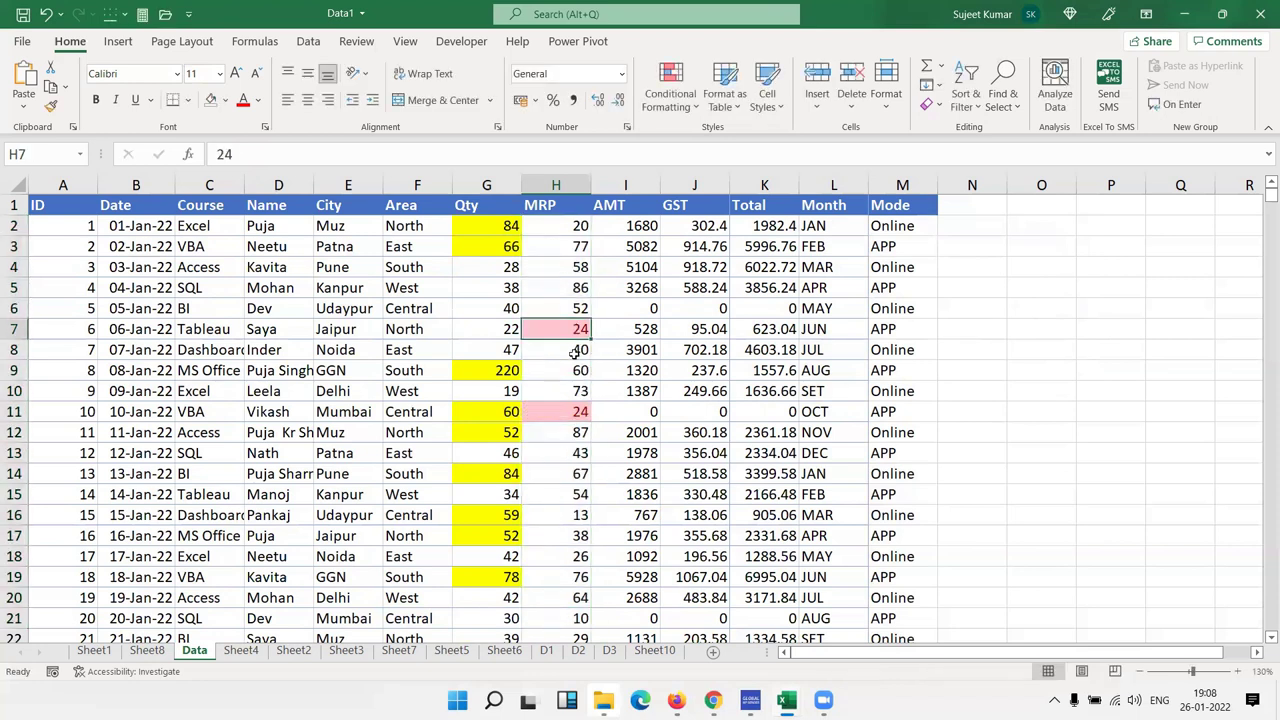
click(569, 412)
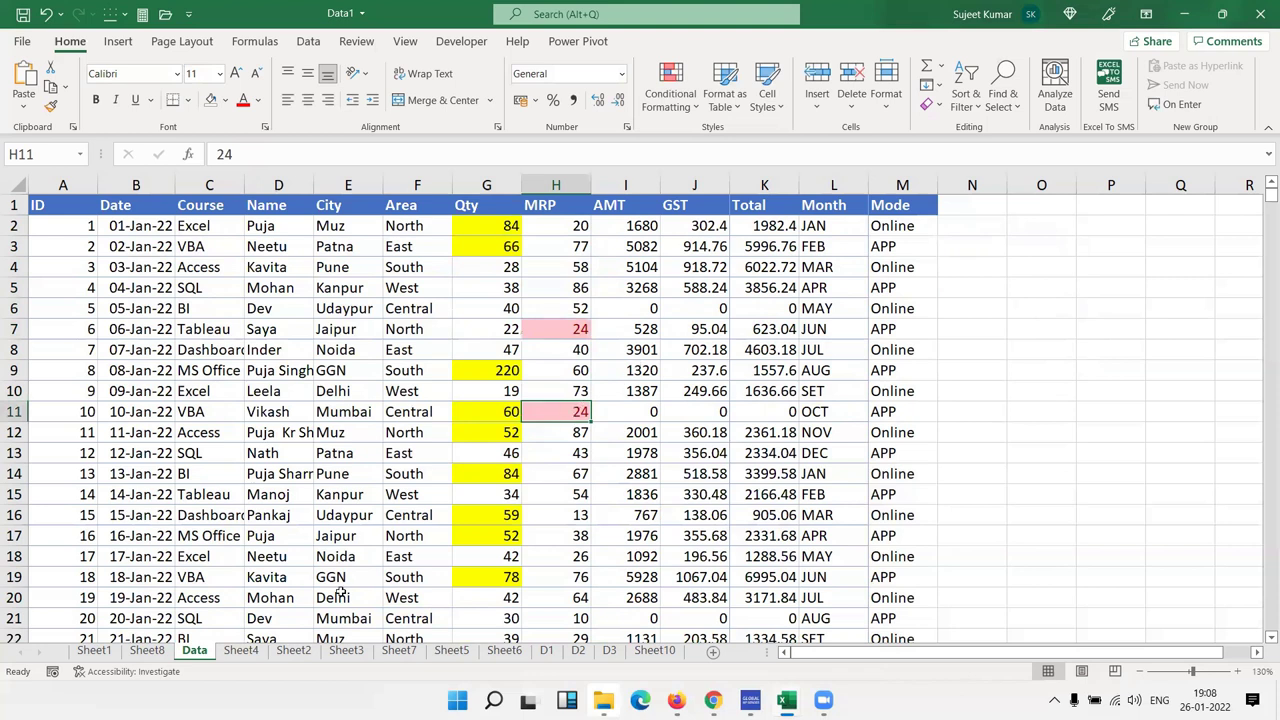
On Sheet8, enter the header 'A/c' in cell J1
click(143, 652)
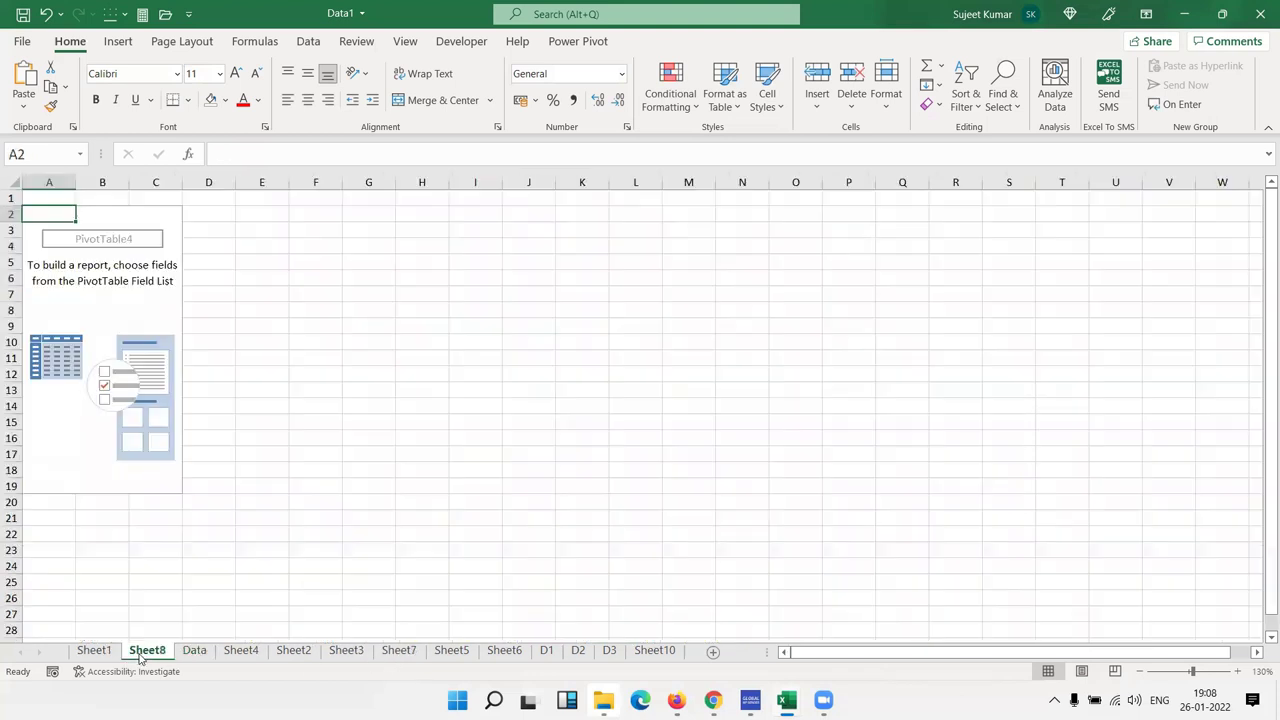
click(521, 197)
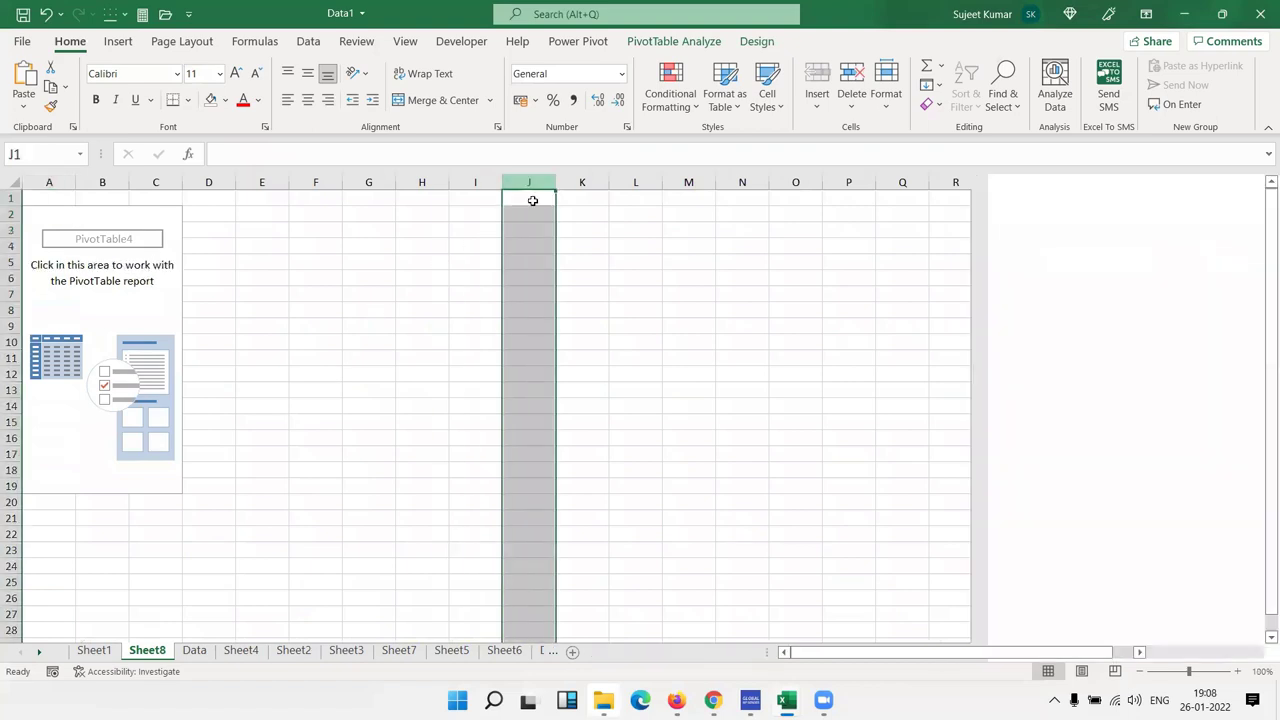
text(A.c)
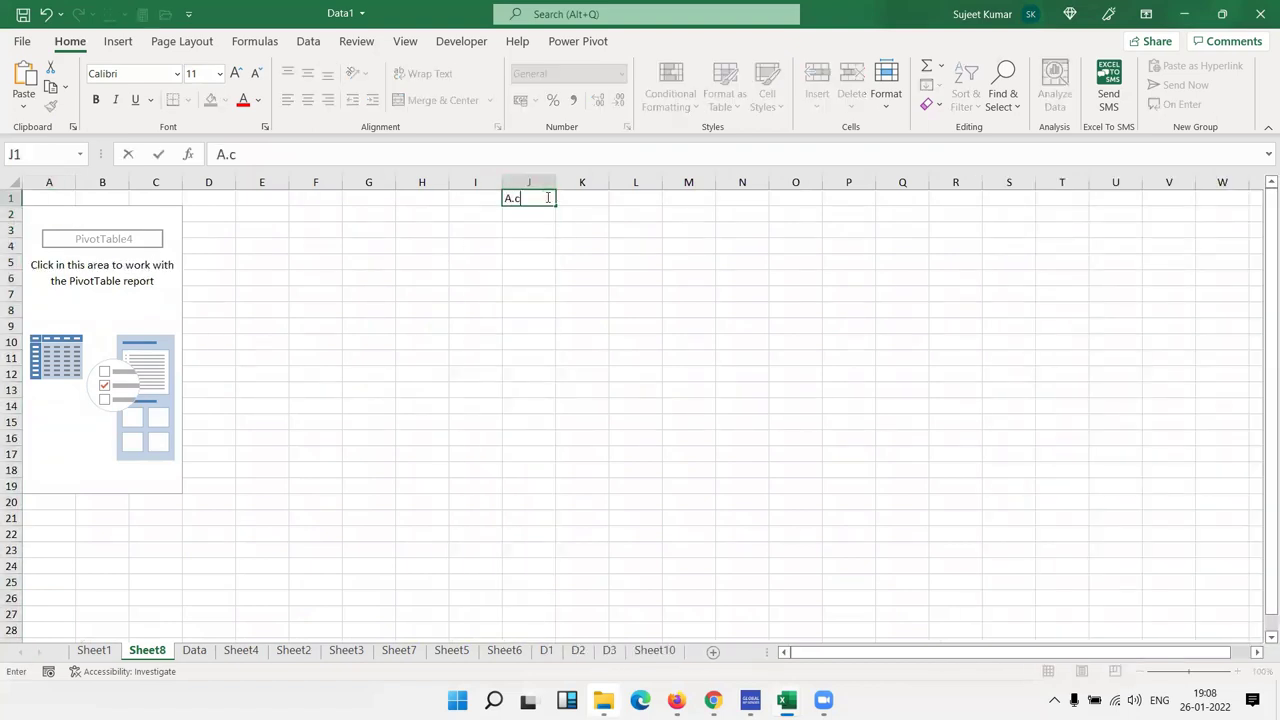
key(Return)
click(546, 197)
text(A/c)
key(Return)
List 5, 6, 9, 8, 7, 5, 36, 1, 6 under A/c and select J1:J10
text(85)
key(Escape)
text(5 6 9 8 7 5 36 1)
key(Return)
text(6)
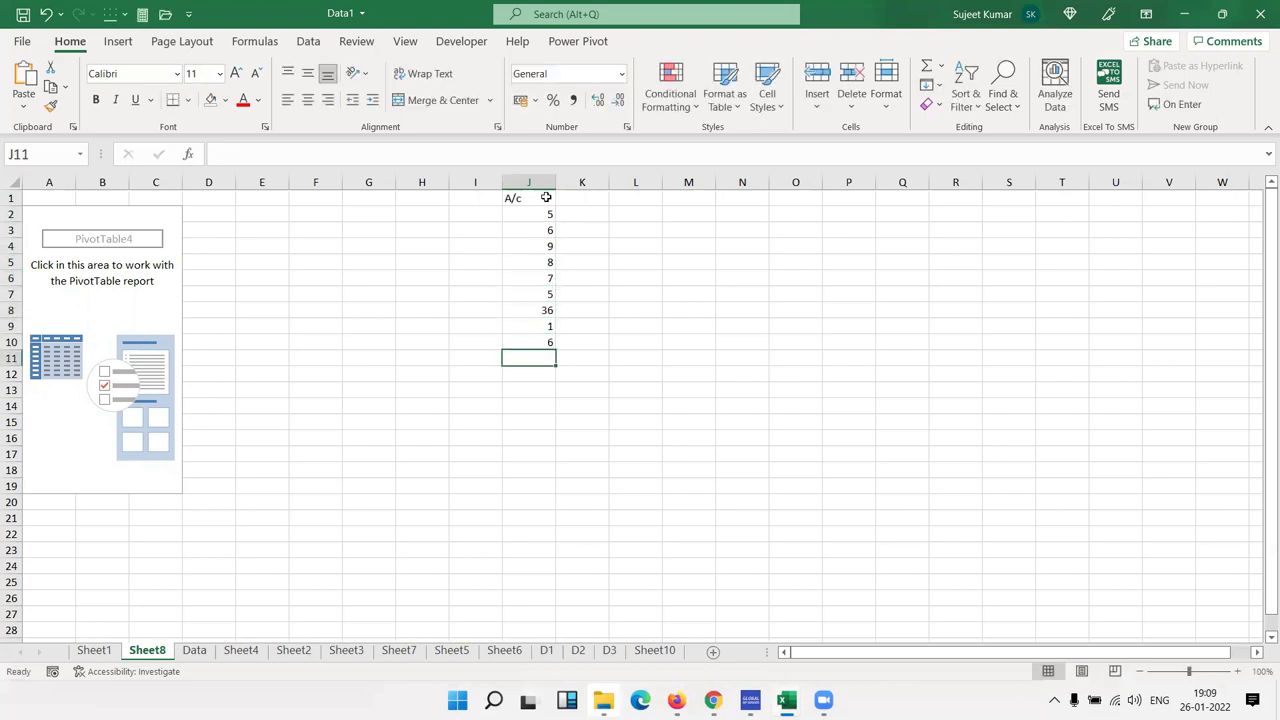
drag(528, 342, 527, 198)
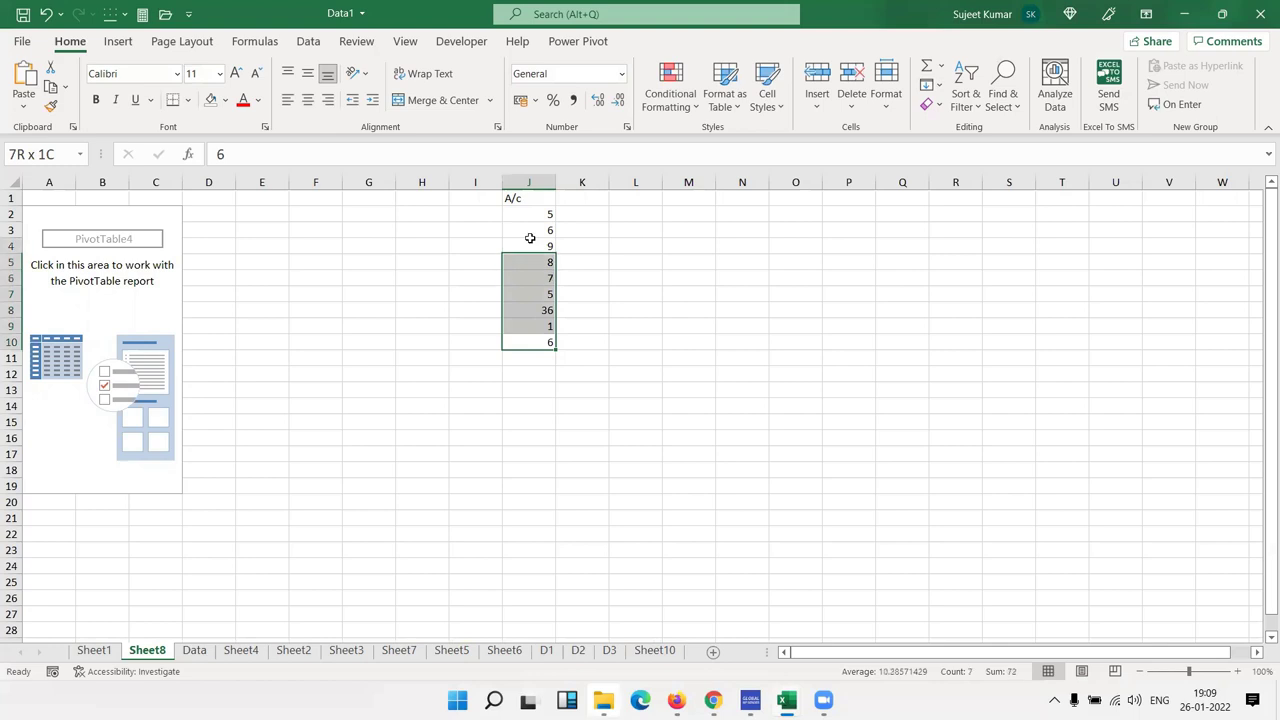
click(673, 103)
mouse_move(733, 140)
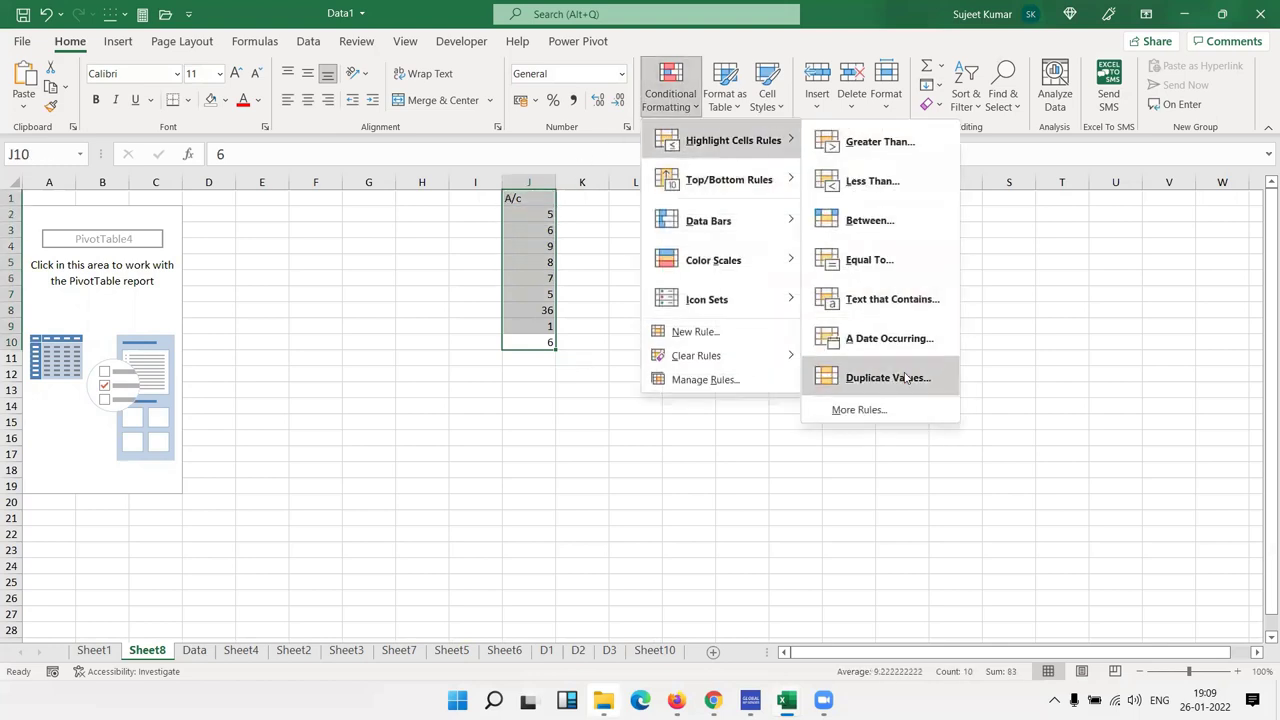
click(907, 378)
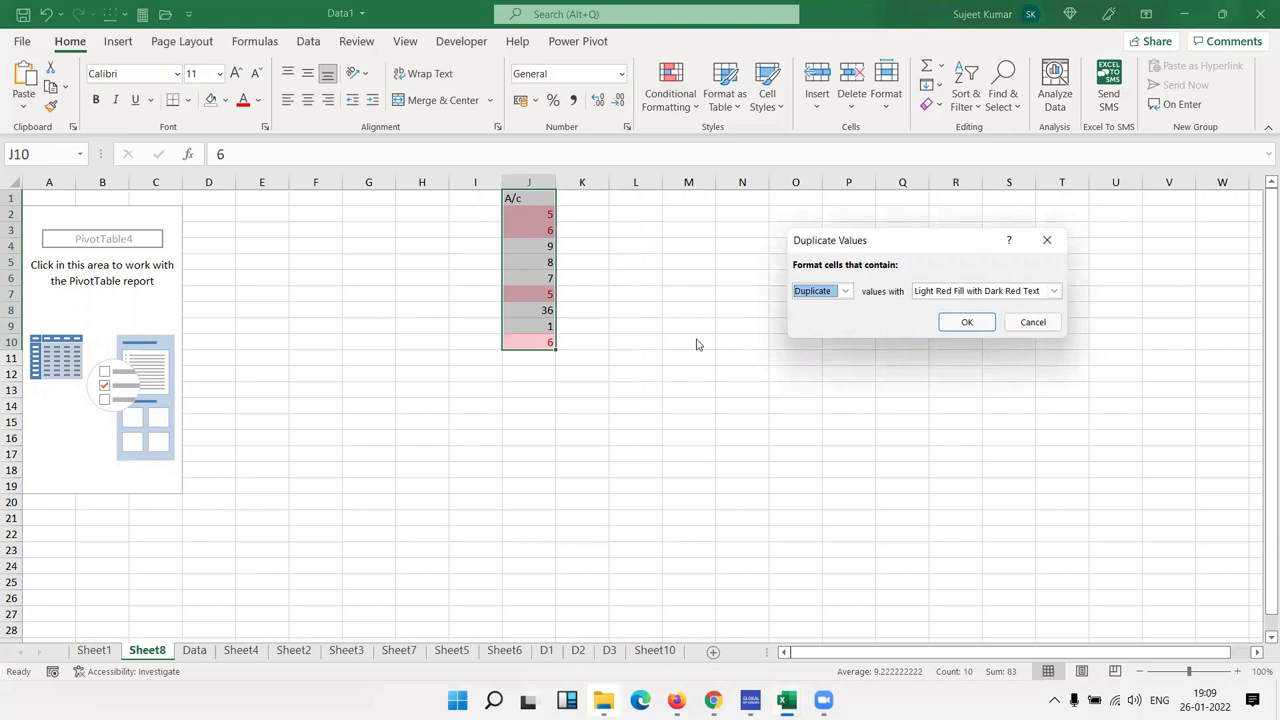
click(1022, 323)
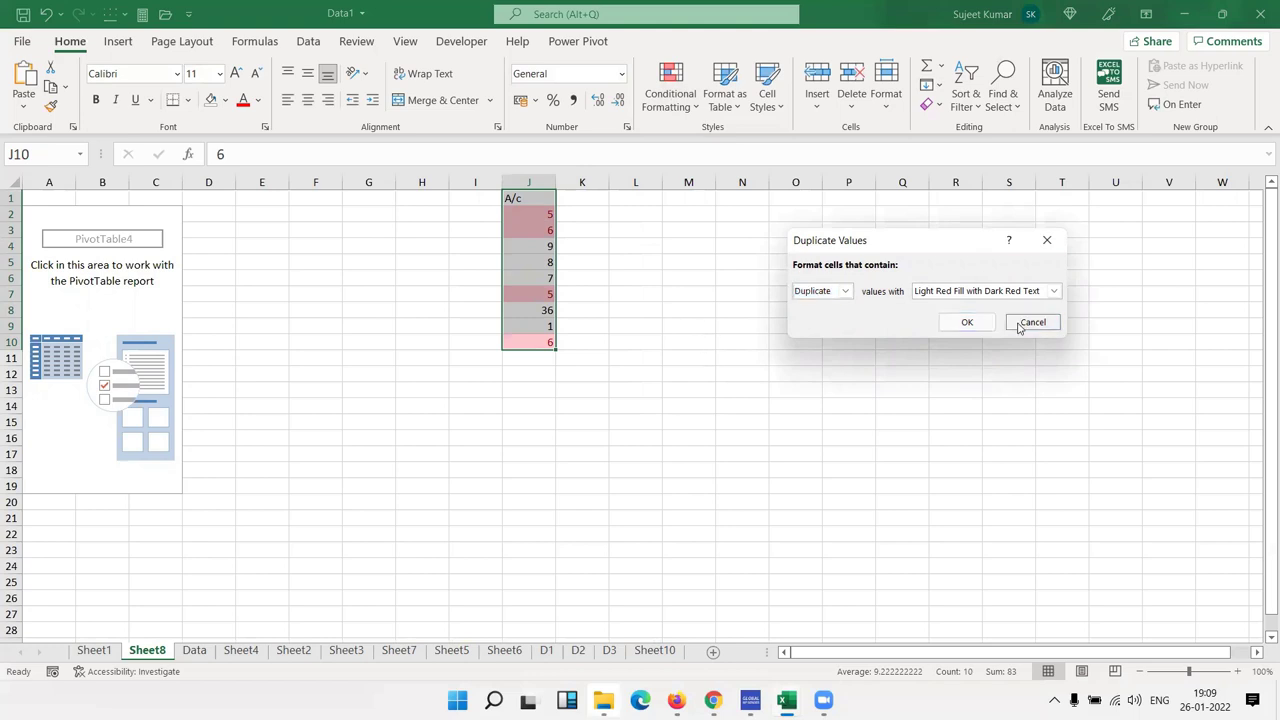
click(664, 110)
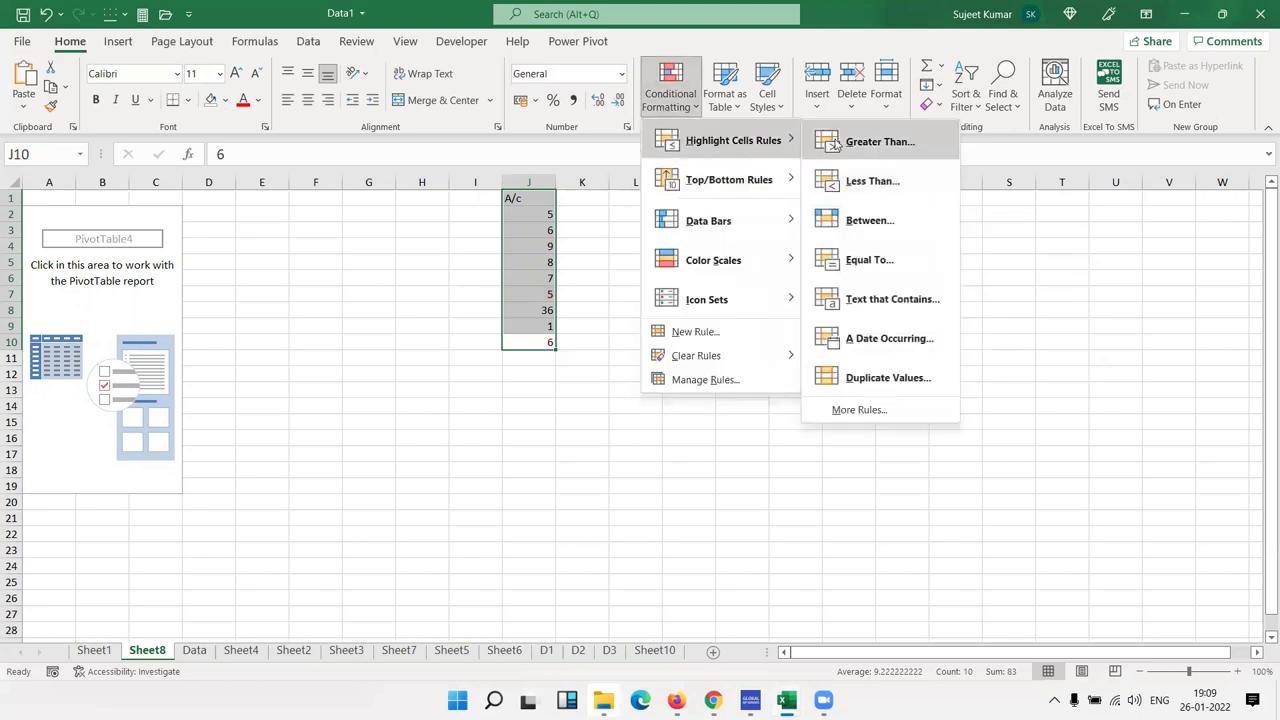